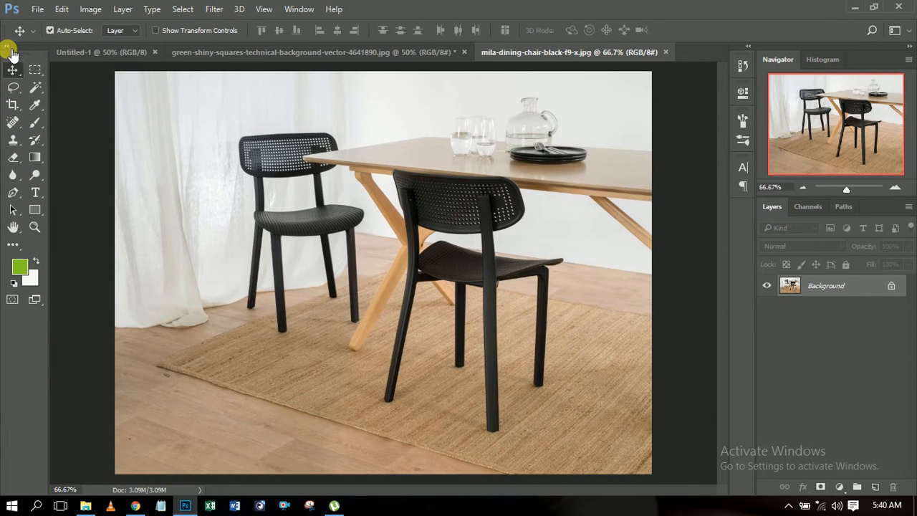
# Step: Undock the Tools panel into a floating panel and close it
pyautogui.moveTo(10, 51); pyautogui.dragTo(52, 97)
pyautogui.click(65, 88)
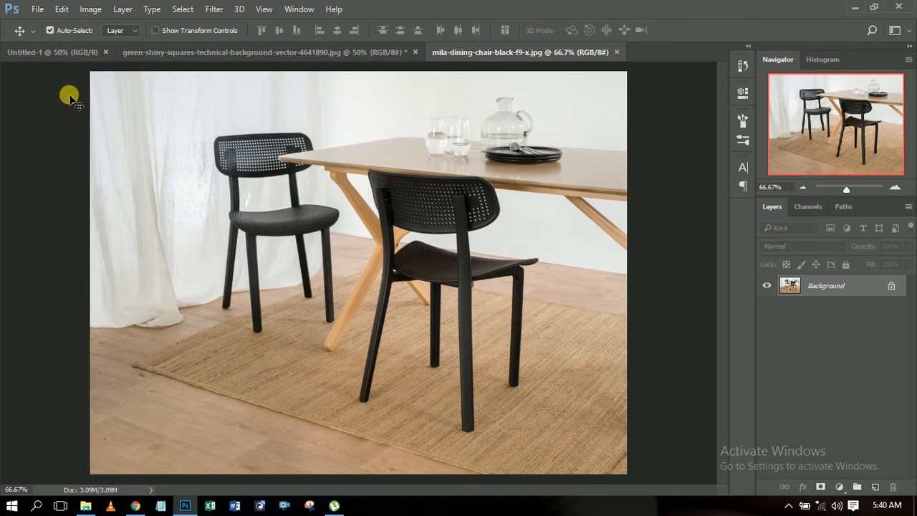
# Step: Show the Tools panel again and dock it back along the workspace edge beside the canvas
pyautogui.click(298, 9)
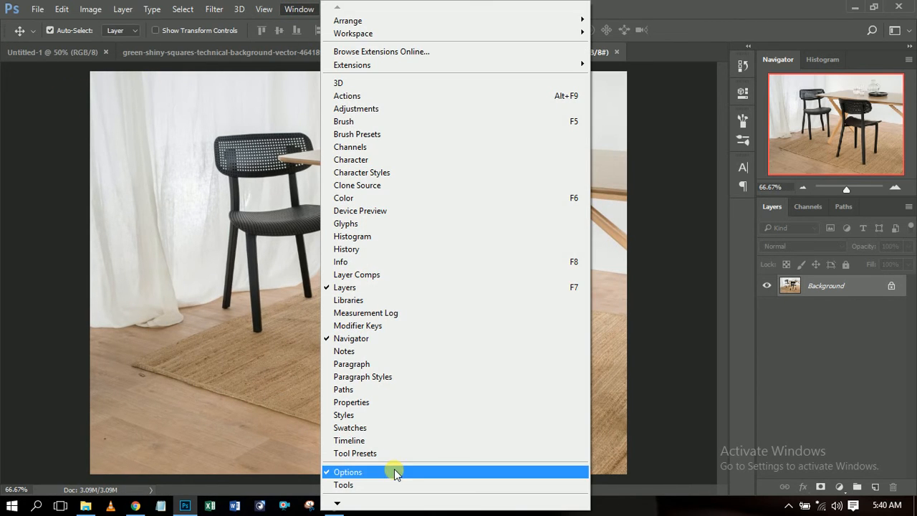
pyautogui.click(360, 485)
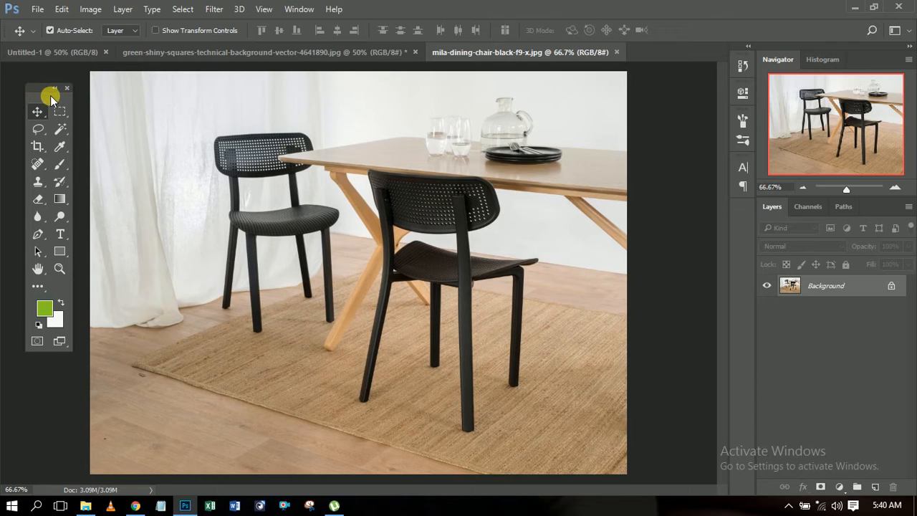
pyautogui.moveTo(46, 95); pyautogui.dragTo(218, 74)
pyautogui.moveTo(187, 103); pyautogui.dragTo(6, 119)
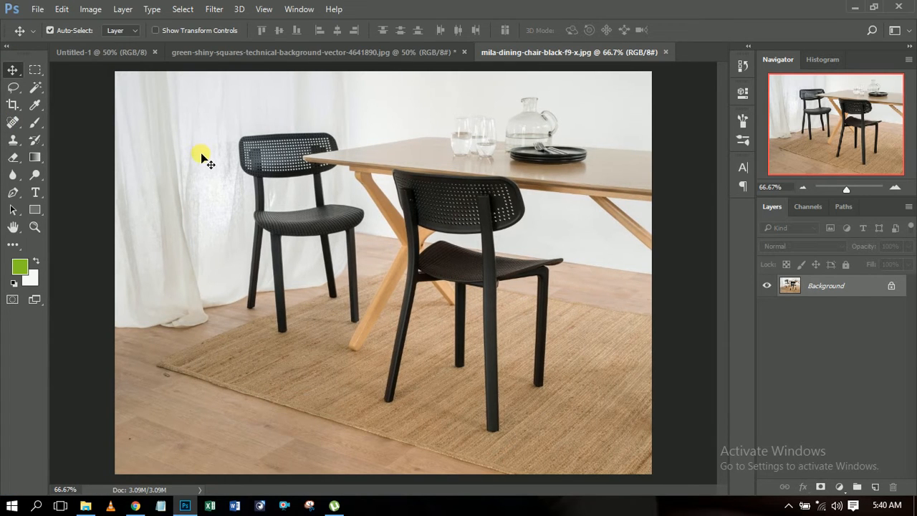
# Step: Try to move the locked Background layer of the dining chair photo with the Move tool
pyautogui.click(13, 70)
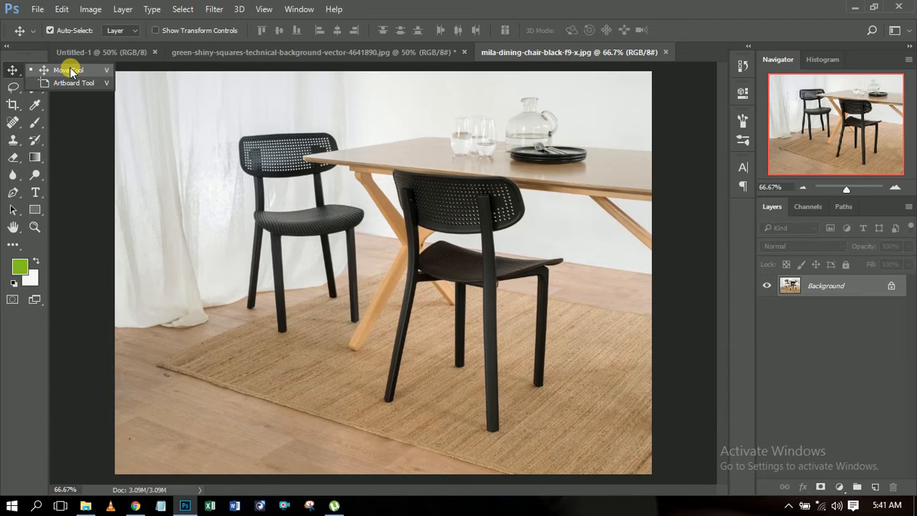
pyautogui.click(10, 70)
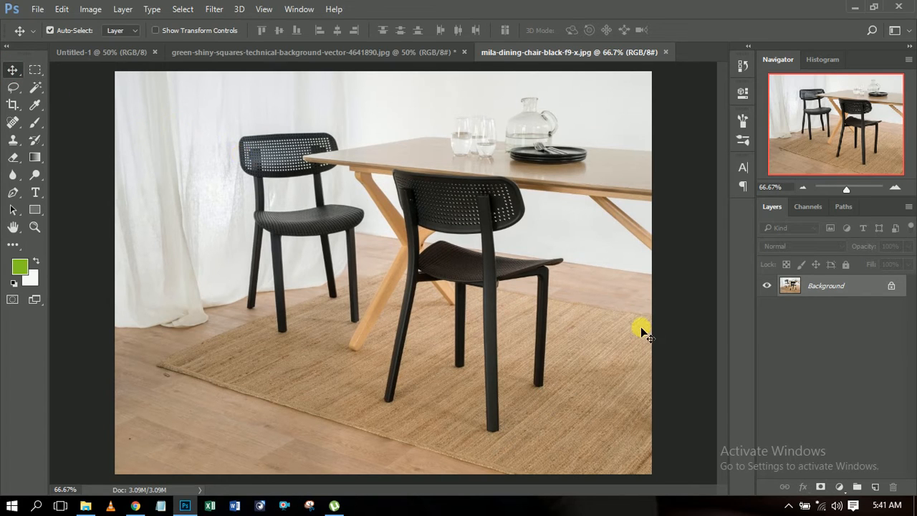
pyautogui.click(466, 212)
pyautogui.moveTo(509, 211); pyautogui.dragTo(495, 260)
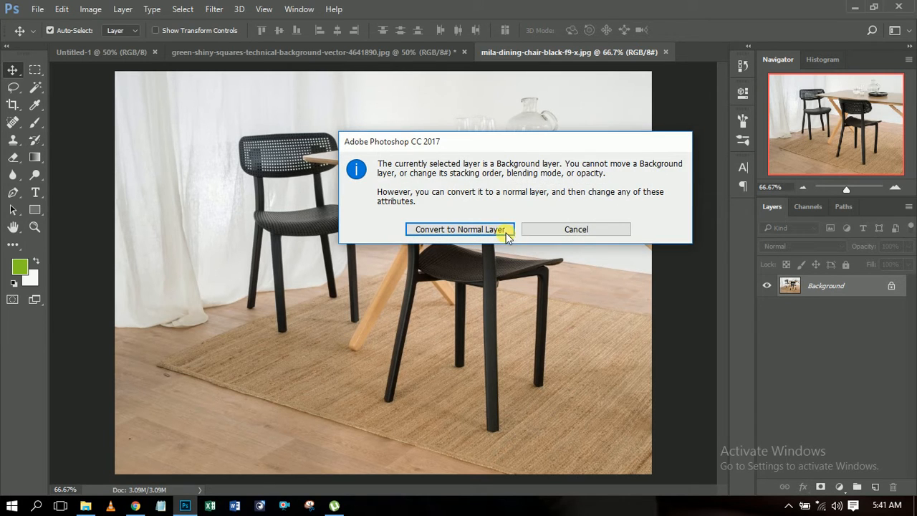
pyautogui.click(548, 229)
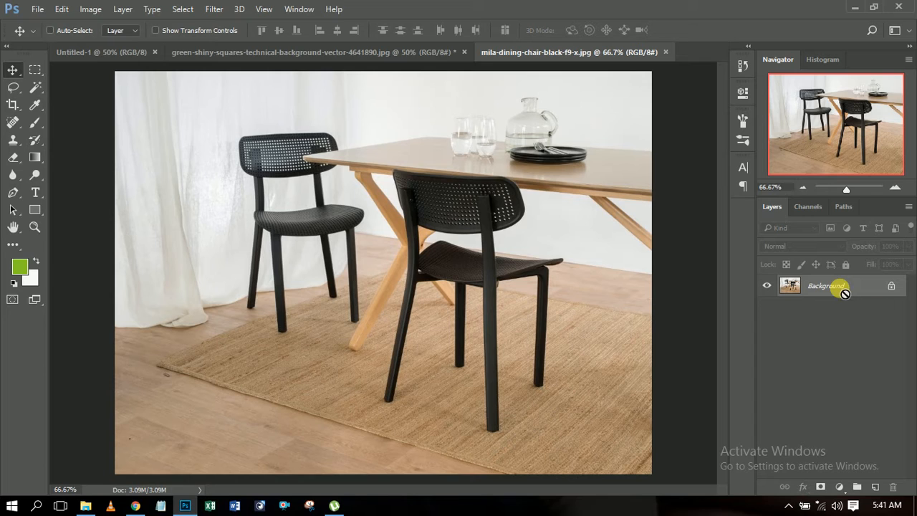
# Step: Duplicate the Background layer and shift the copy slightly down and to the left with the Move tool
pyautogui.hotkey('ctrl', 'j')
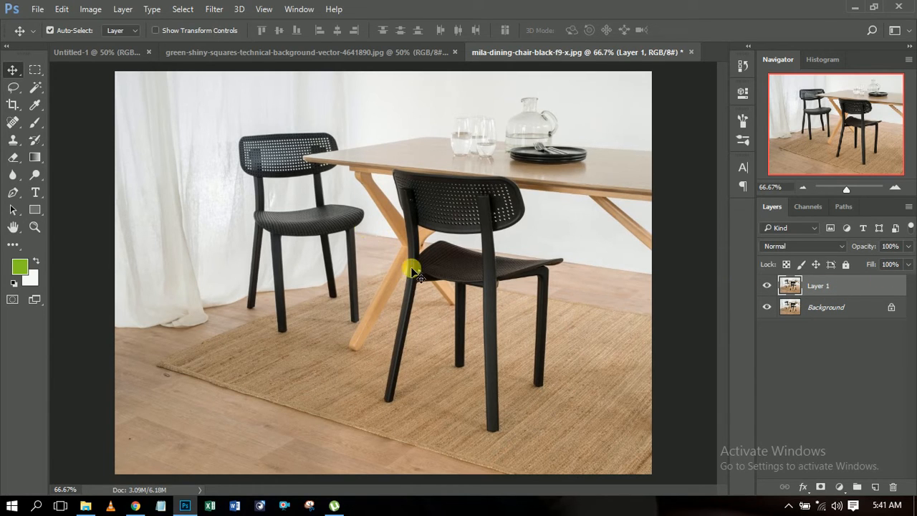
pyautogui.moveTo(451, 237); pyautogui.dragTo(420, 250)
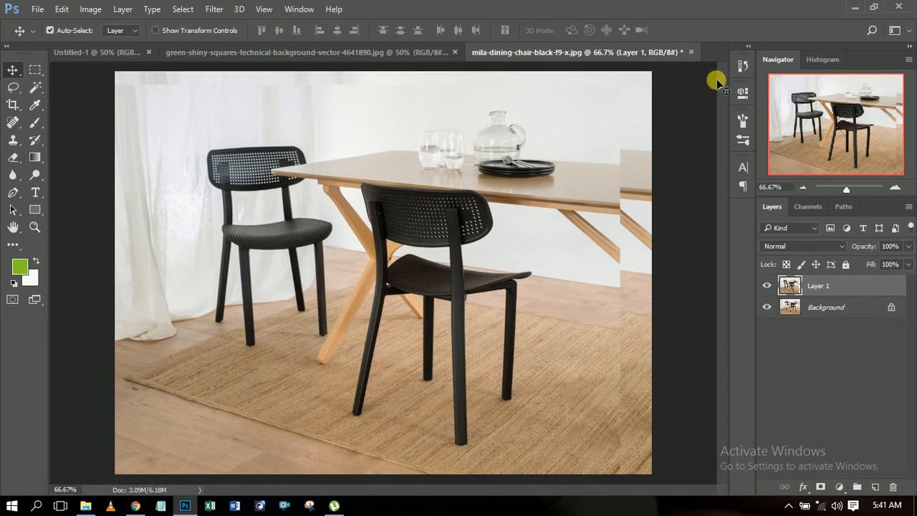
# Step: Revert the image to the Layer Via Copy history state, undoing the move
pyautogui.click(743, 65)
pyautogui.click(681, 104)
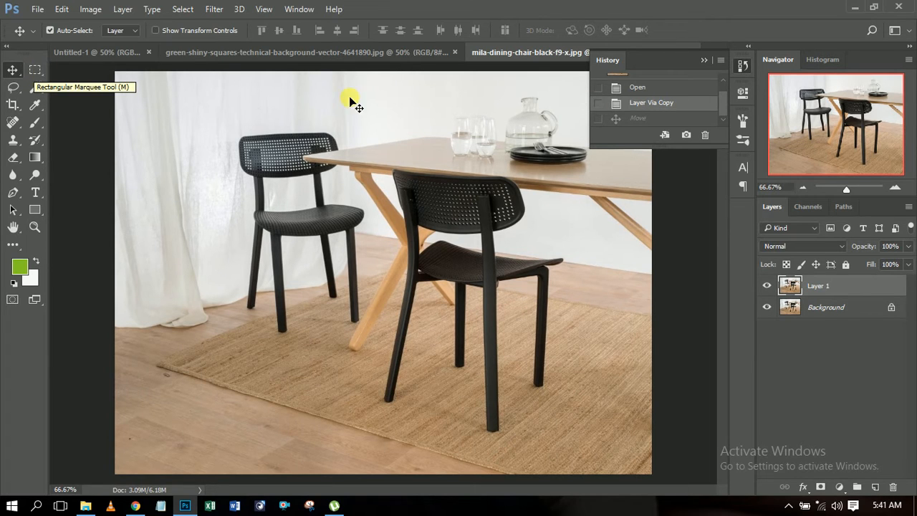
pyautogui.click(706, 63)
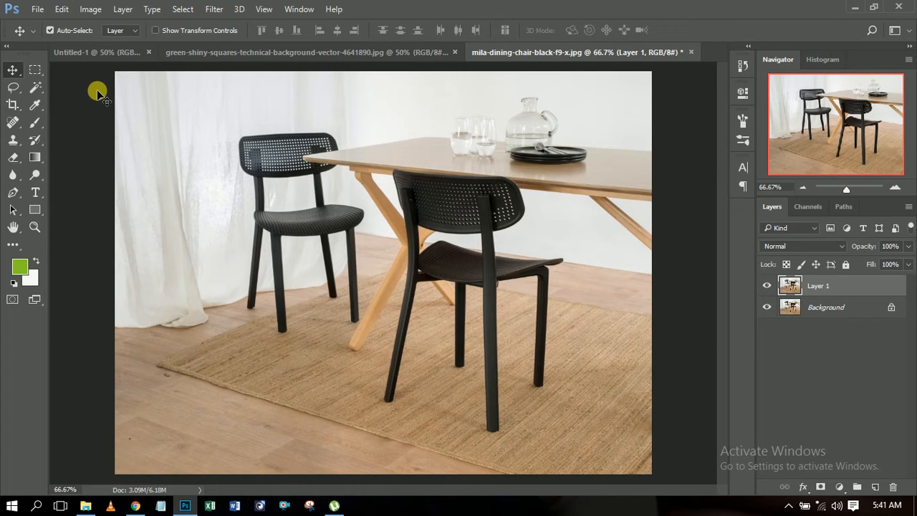
# Step: Select a rectangular area around the chair backs and tabletop with the Rectangular Marquee tool and copy it to a new layer
pyautogui.click(36, 69)
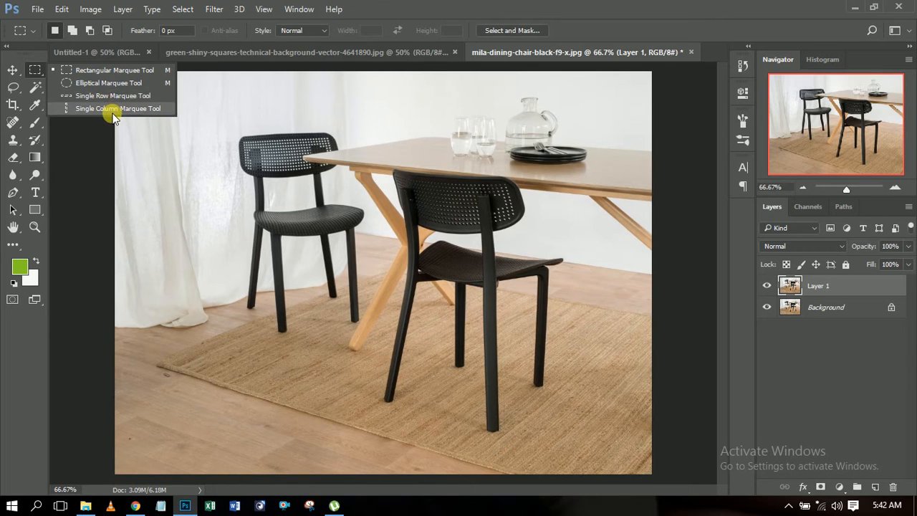
pyautogui.click(91, 74)
pyautogui.moveTo(212, 125); pyautogui.dragTo(600, 284)
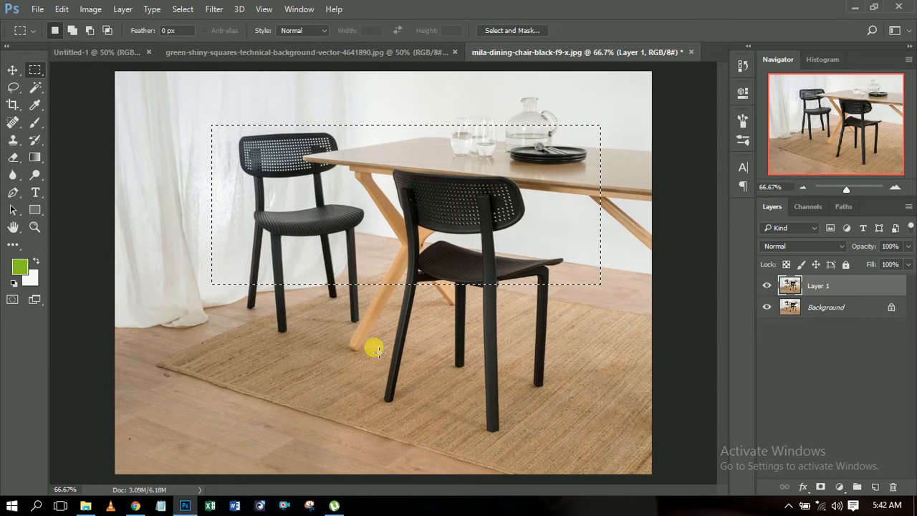
pyautogui.hotkey('ctrl', 'j')
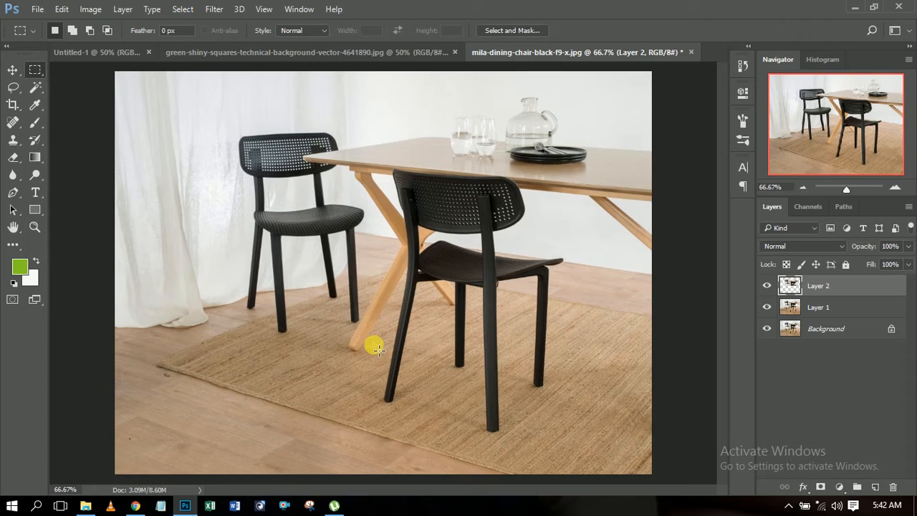
# Step: Isolate the copied rectangle by temporarily hiding Layer 1 and Background, and make both layers visible again
pyautogui.click(766, 307)
pyautogui.click(766, 329)
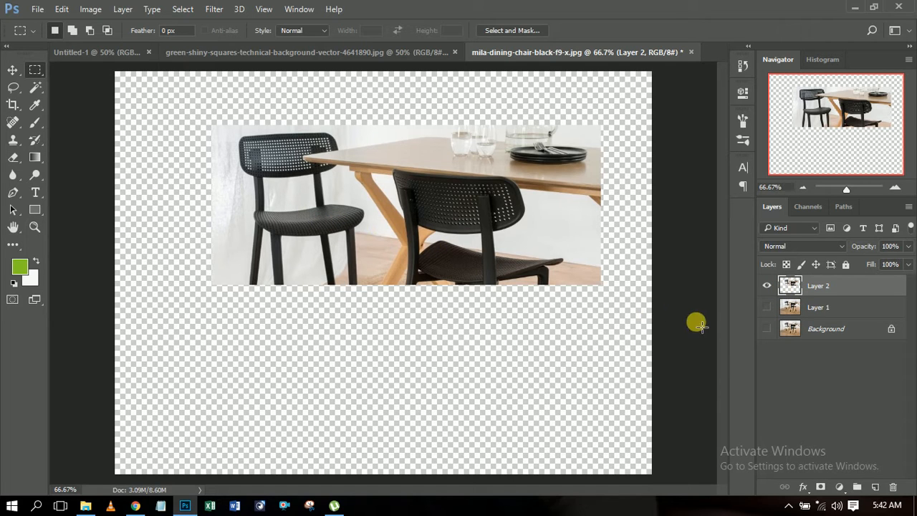
pyautogui.click(767, 307)
pyautogui.click(767, 329)
# Step: Hide Layer 2 and draw a circular selection on Layer 1 over the rug's left corner with the Elliptical Marquee tool
pyautogui.click(766, 286)
pyautogui.click(815, 309)
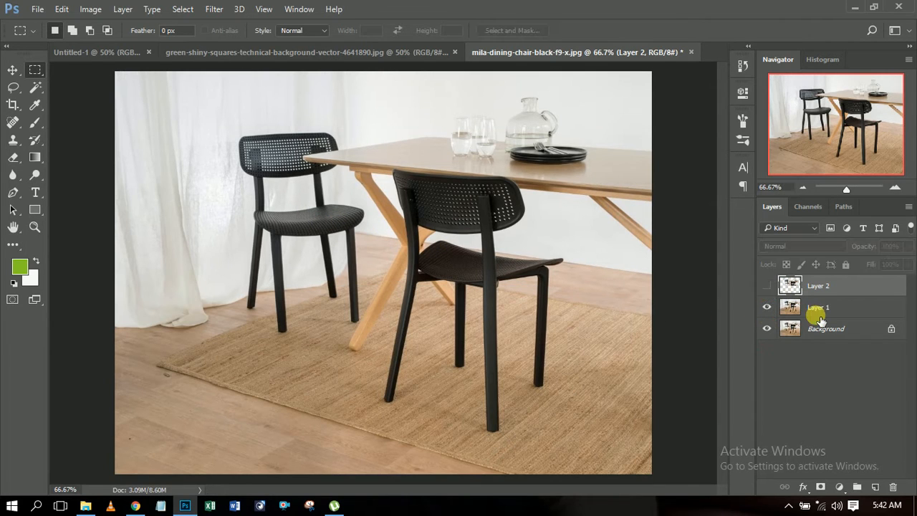
pyautogui.rightClick(39, 70)
pyautogui.click(95, 85)
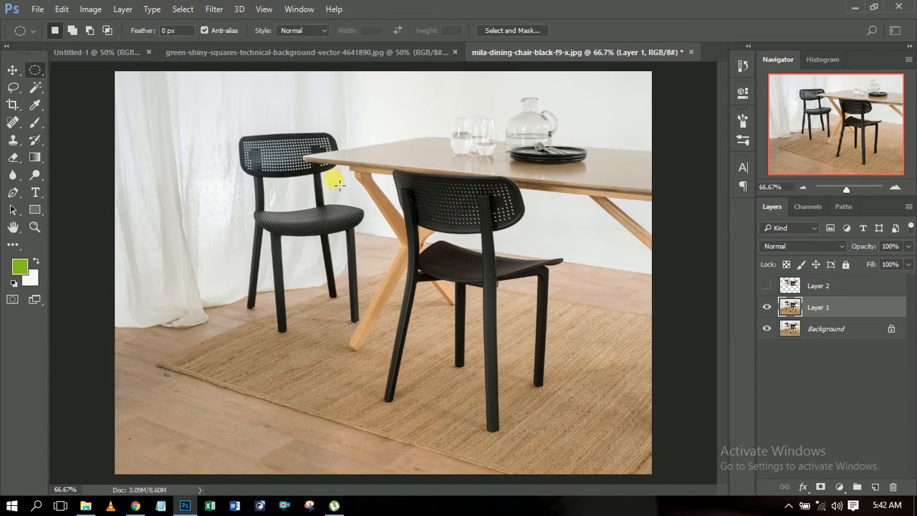
pyautogui.moveTo(239, 169); pyautogui.dragTo(464, 366)
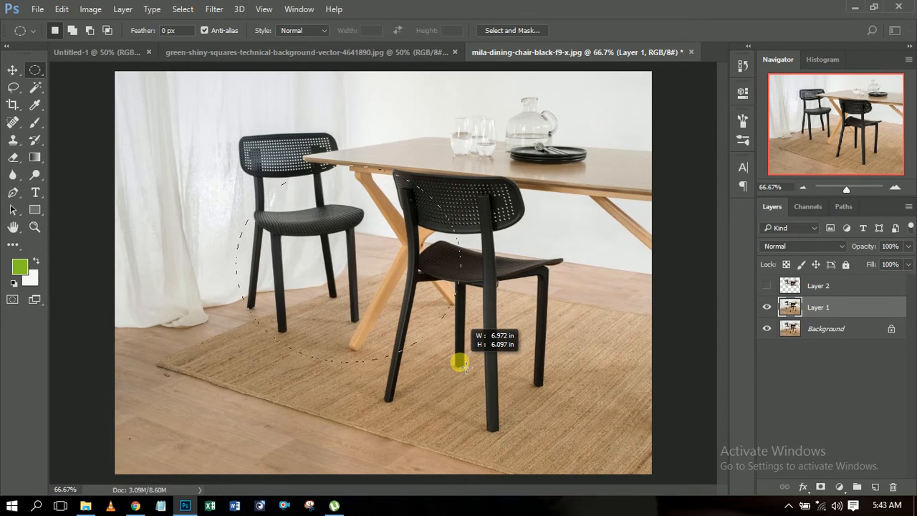
pyautogui.moveTo(465, 367); pyautogui.dragTo(439, 320)
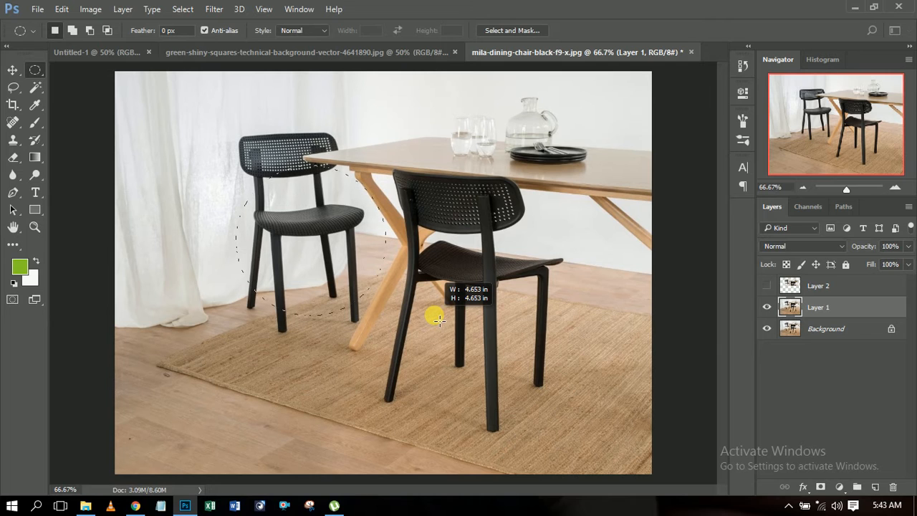
pyautogui.moveTo(439, 318); pyautogui.dragTo(456, 361)
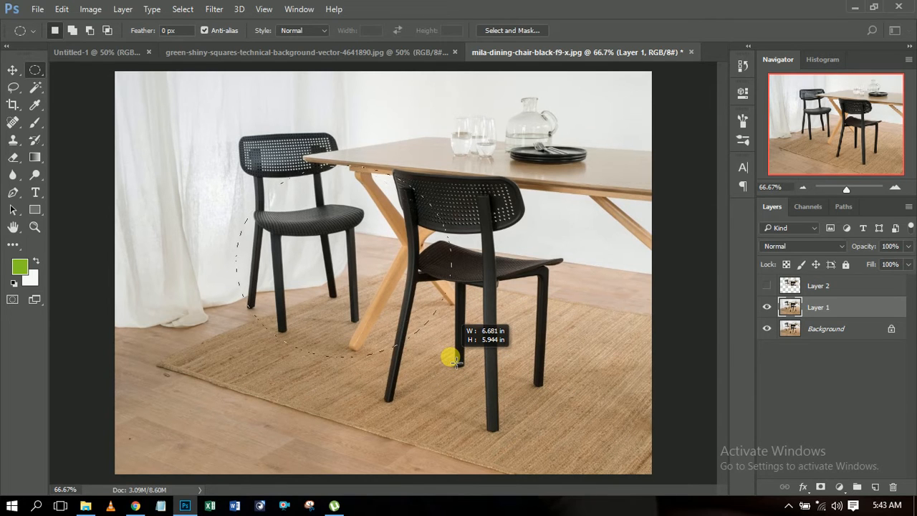
pyautogui.moveTo(455, 362); pyautogui.dragTo(463, 407)
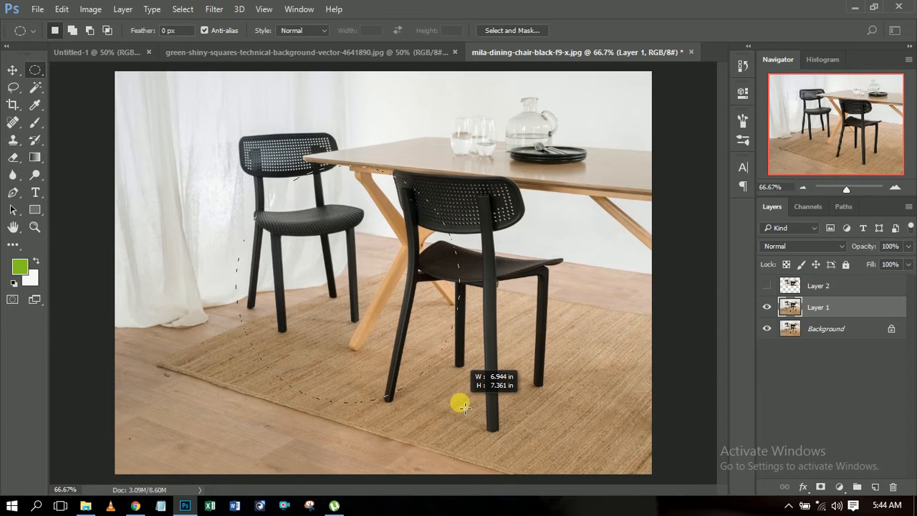
pyautogui.moveTo(464, 407); pyautogui.dragTo(380, 436)
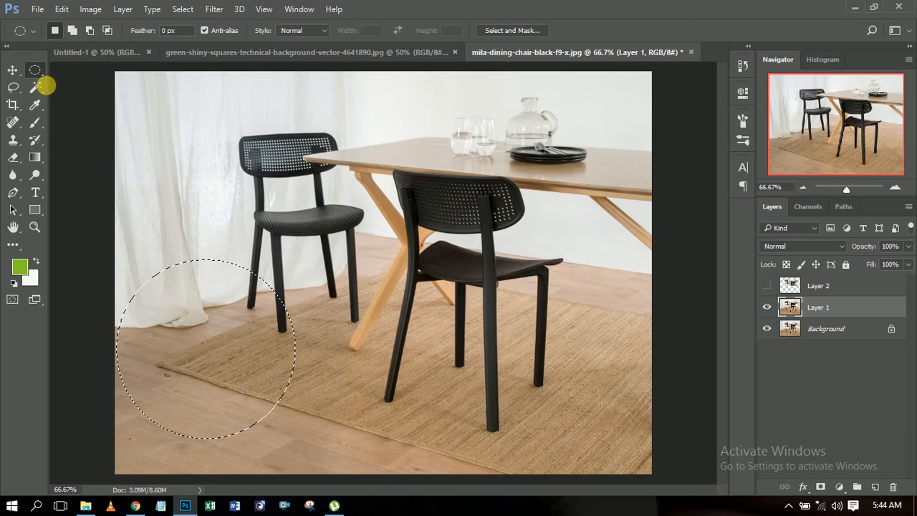
# Step: Add three overlapping circles to the selection around the rear chair, the two small ones about 1.5 in and 1.67 in wide
pyautogui.click(51, 33)
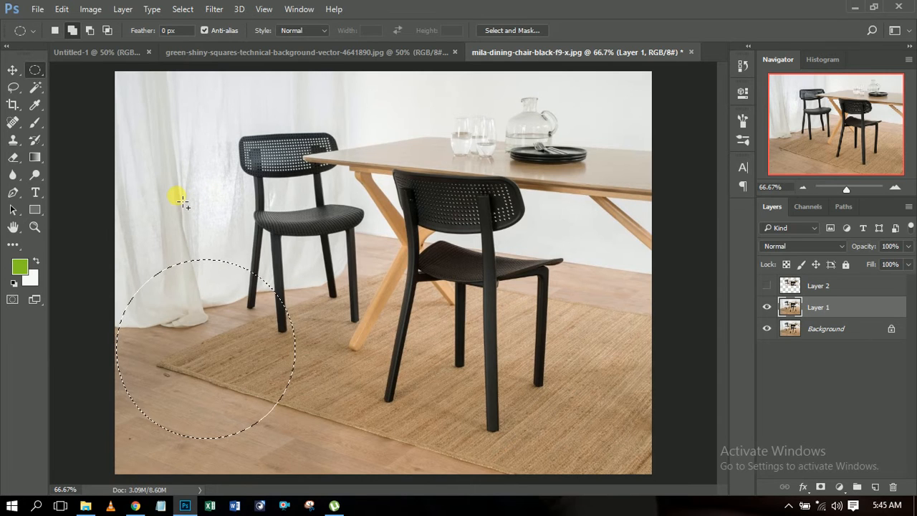
pyautogui.moveTo(174, 183); pyautogui.dragTo(302, 314)
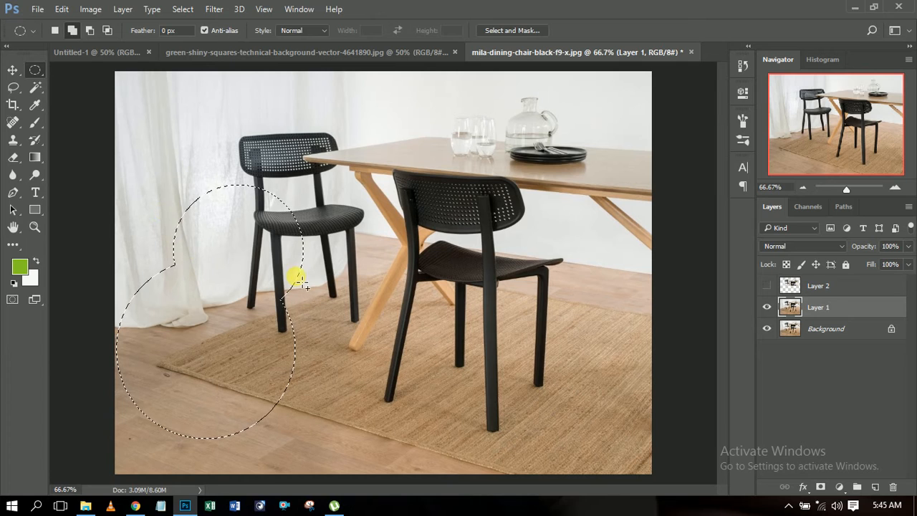
pyautogui.moveTo(376, 295); pyautogui.dragTo(255, 249)
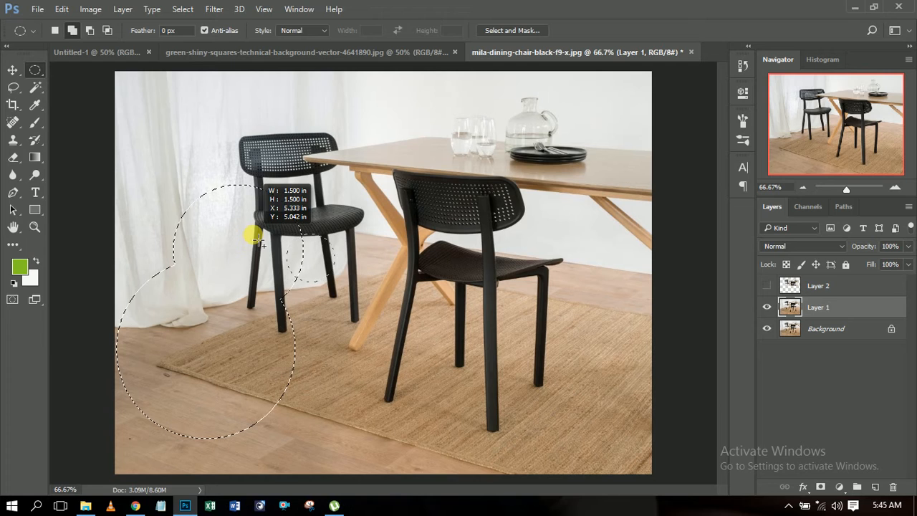
pyautogui.moveTo(164, 154); pyautogui.dragTo(217, 209)
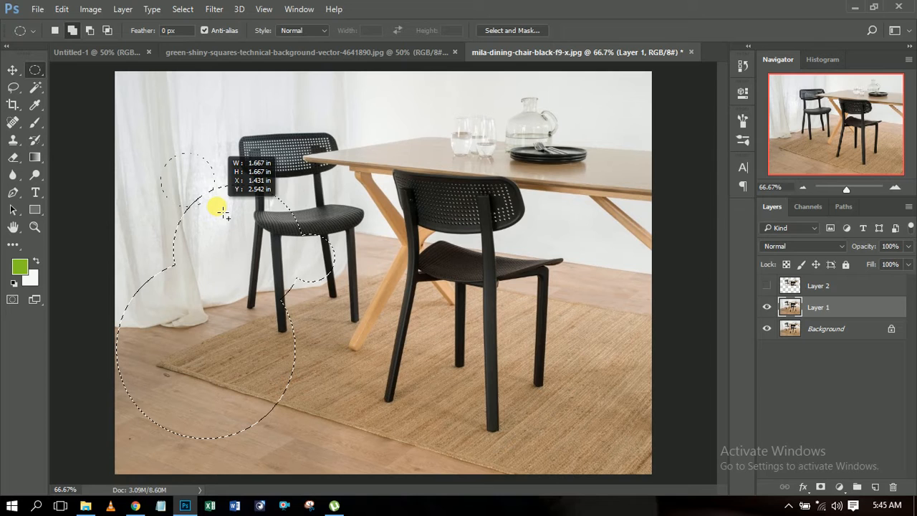
pyautogui.moveTo(239, 207); pyautogui.dragTo(241, 207)
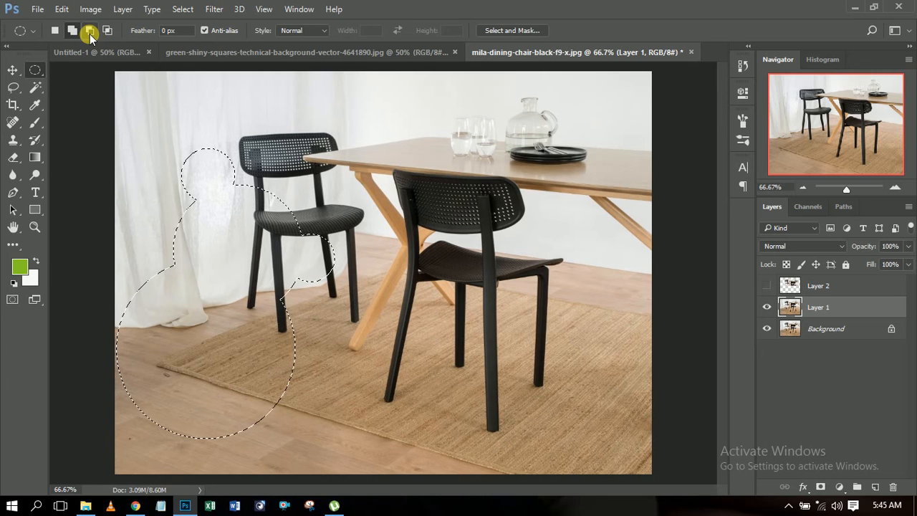
# Step: Subtract an inner circle from each of the two large circles in the selection, the upper one about 2.03 in wide
pyautogui.moveTo(168, 301); pyautogui.dragTo(274, 414)
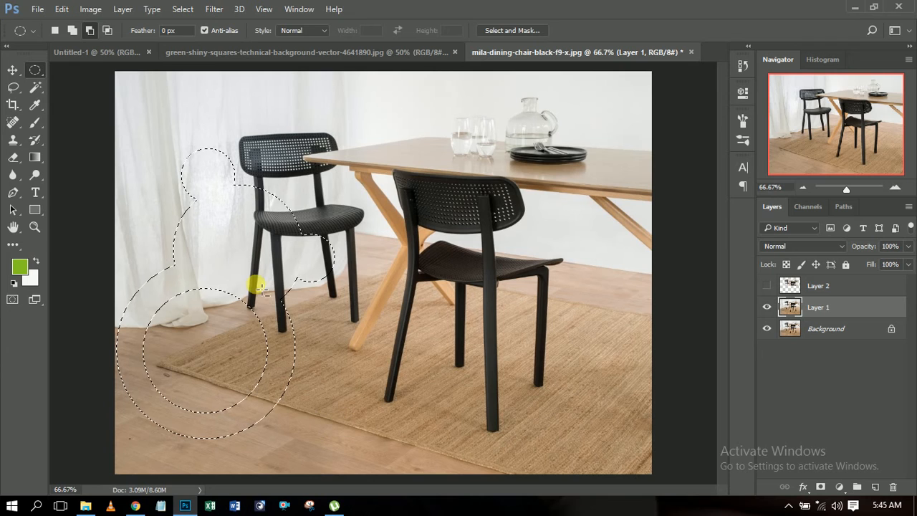
pyautogui.moveTo(223, 205); pyautogui.dragTo(229, 216)
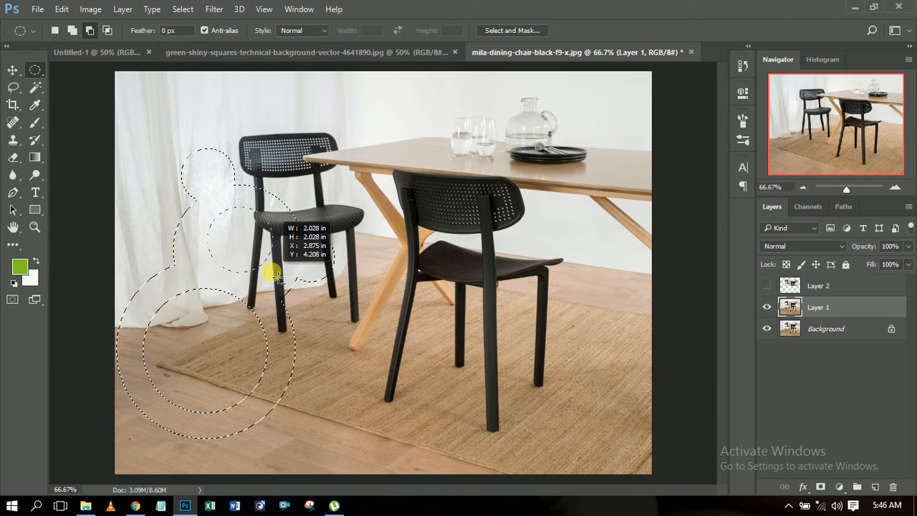
pyautogui.moveTo(280, 278)
pyautogui.mouseDown()
pyautogui.moveTo(285, 284)
pyautogui.moveTo(279, 279)
pyautogui.mouseUp()
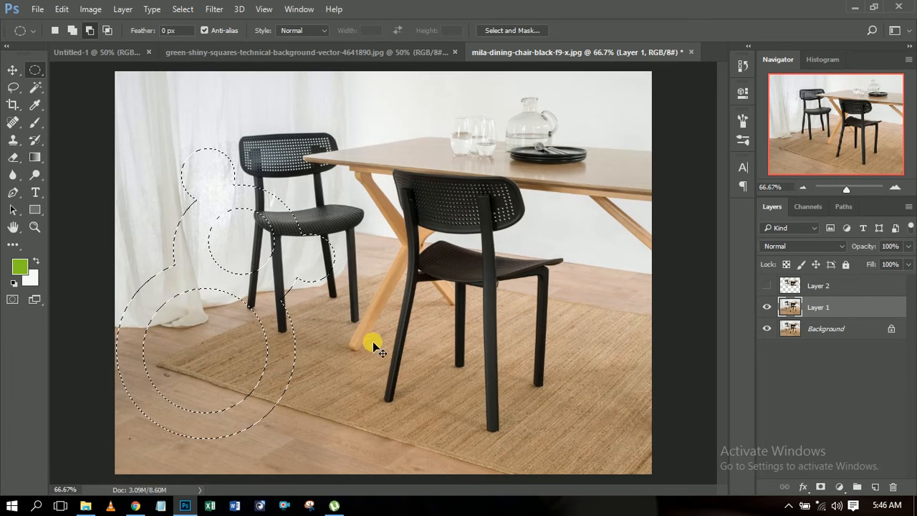
# Step: Try moving the selected pixels over the front chair with Free Transform, cancel the transform and clear the selection
pyautogui.hotkey('ctrl', 't')
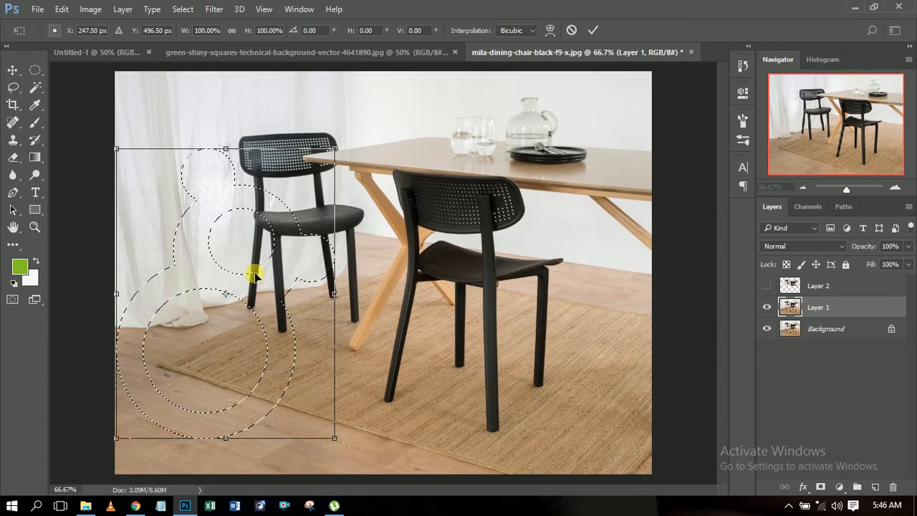
pyautogui.moveTo(268, 262); pyautogui.dragTo(499, 233)
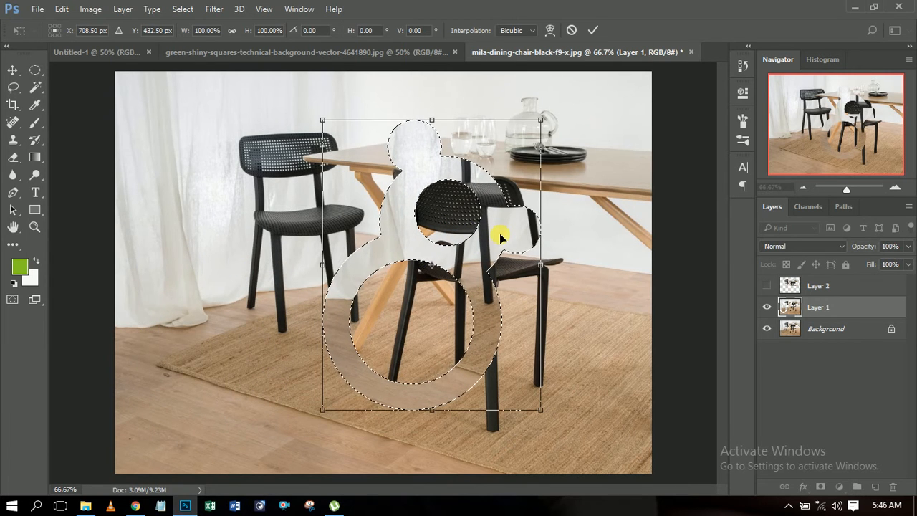
pyautogui.moveTo(500, 233); pyautogui.dragTo(287, 274)
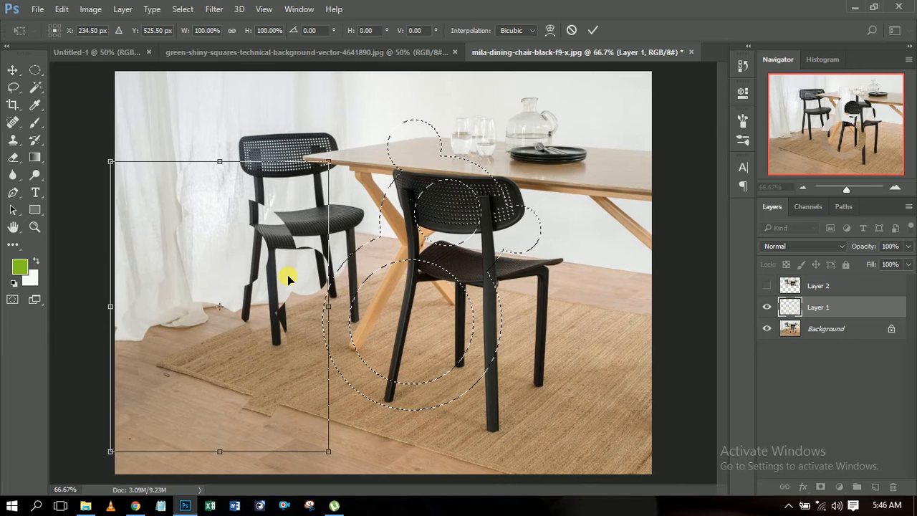
pyautogui.click(572, 31)
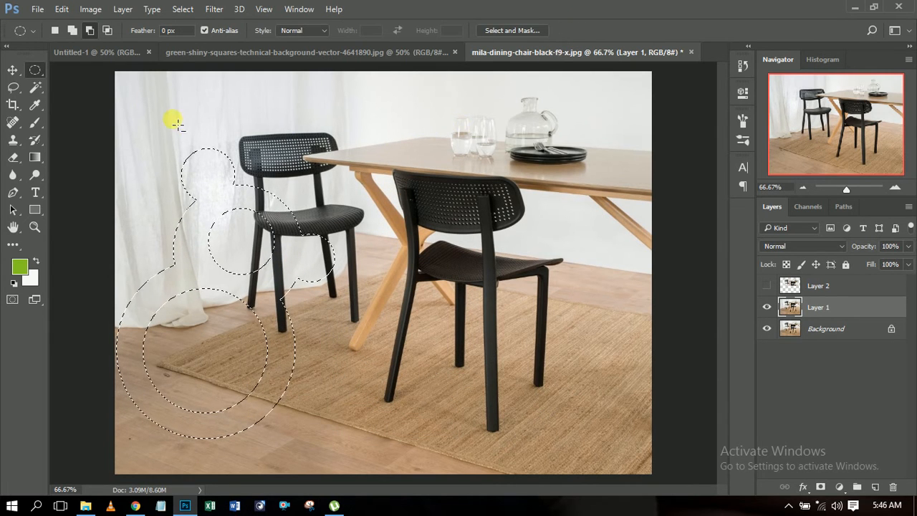
pyautogui.click(230, 98)
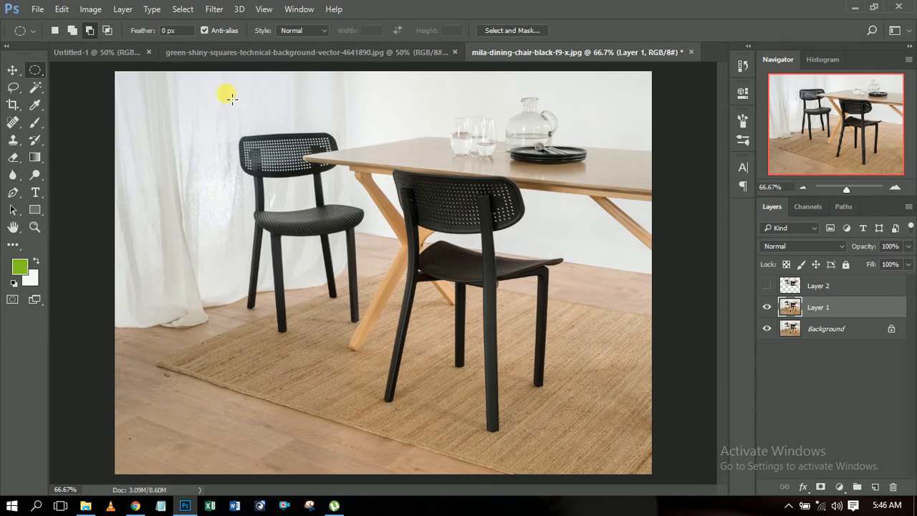
# Step: Draw a freehand Lasso selection around the rear chair's left legs in new-selection mode and clear it
pyautogui.click(54, 31)
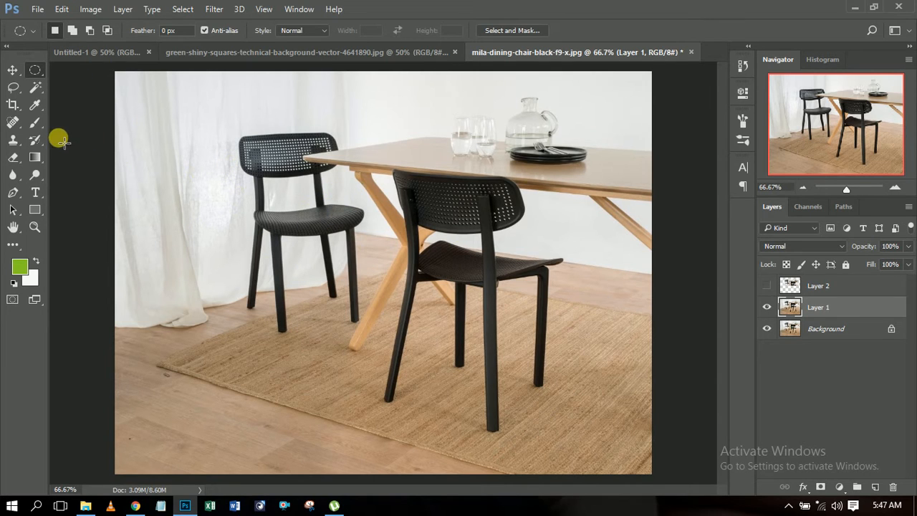
pyautogui.click(14, 91)
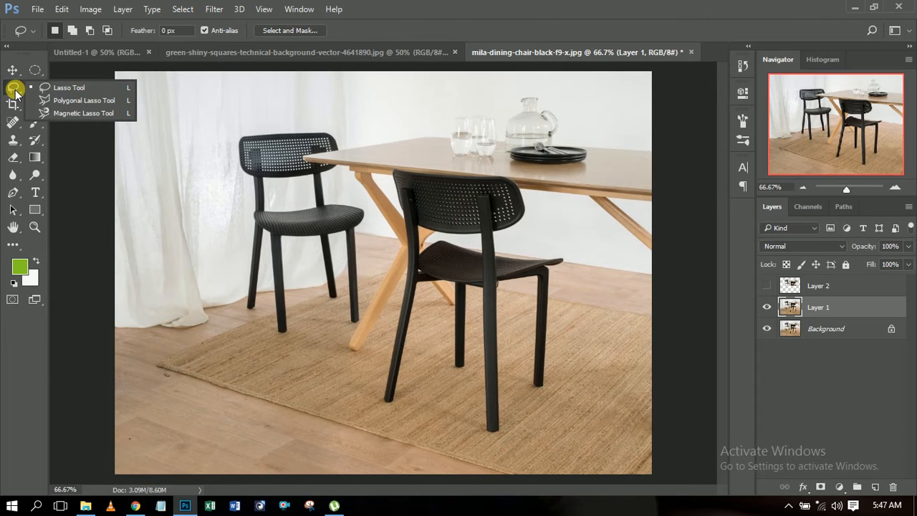
pyautogui.click(60, 87)
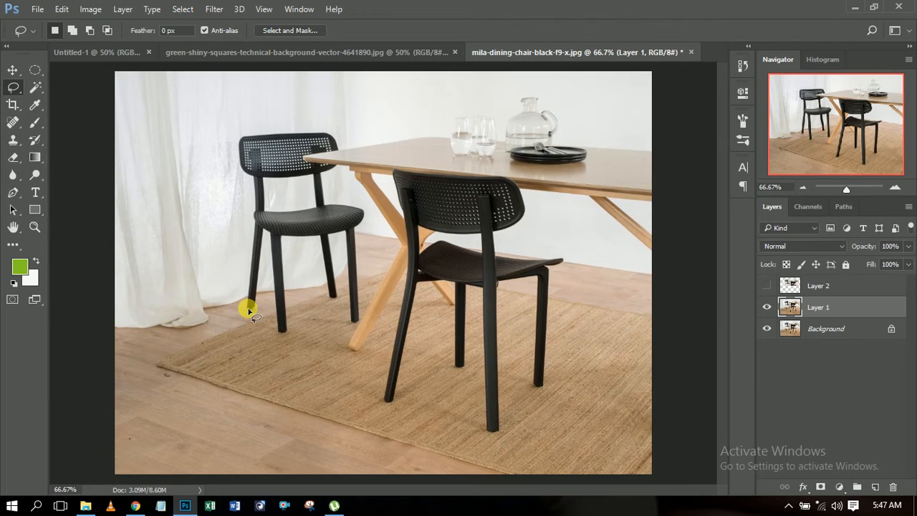
pyautogui.moveTo(249, 309)
pyautogui.mouseDown()
pyautogui.moveTo(259, 194)
pyautogui.moveTo(308, 262)
pyautogui.moveTo(294, 322)
pyautogui.moveTo(247, 309)
pyautogui.mouseUp()
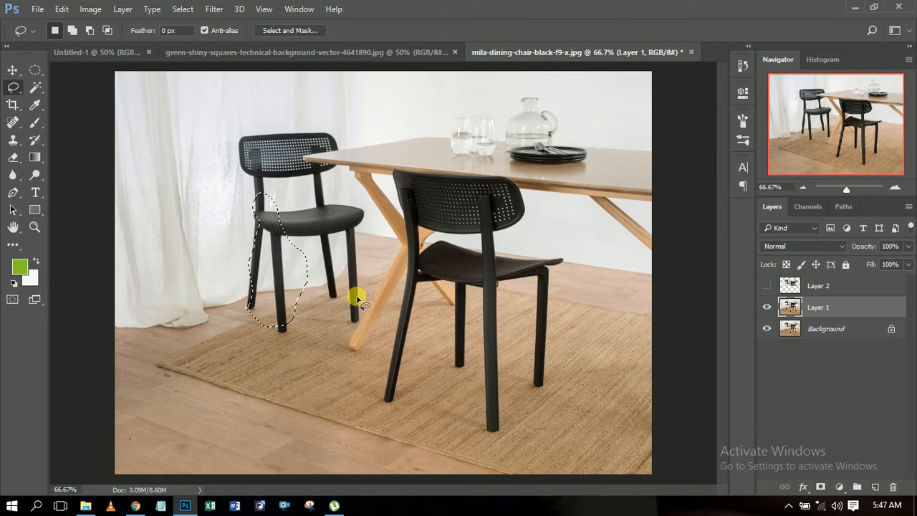
pyautogui.hotkey('ctrl', 'd')
# Step: Trace the rear chair's left leg and backrest with the Magnetic Lasso, close the outline and clear the selection
pyautogui.click(14, 86)
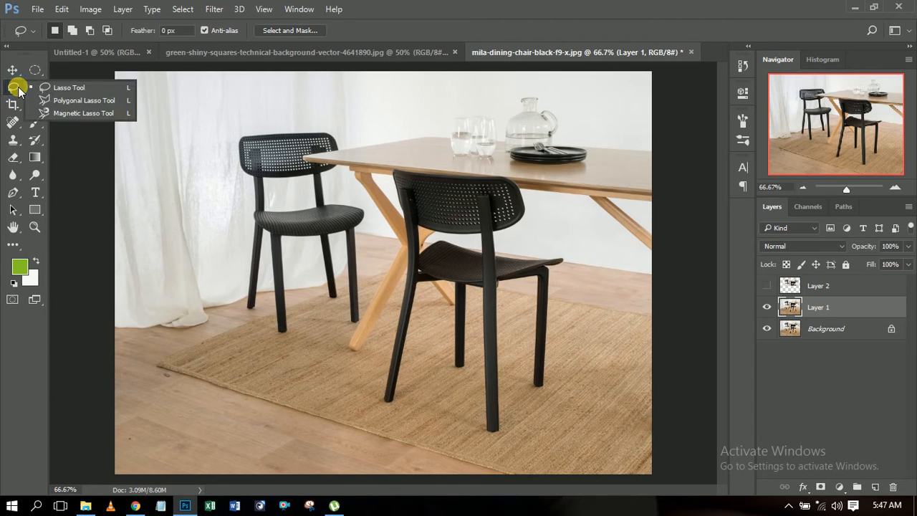
pyautogui.click(81, 114)
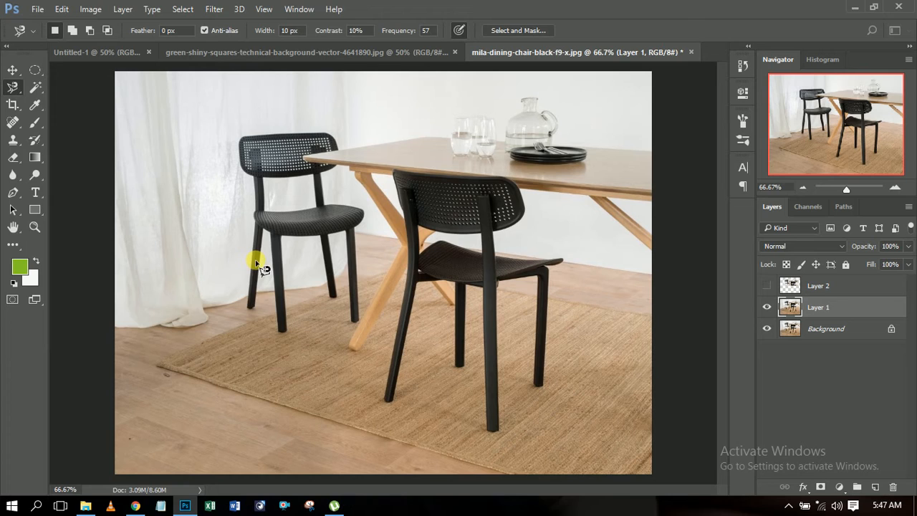
pyautogui.click(248, 308)
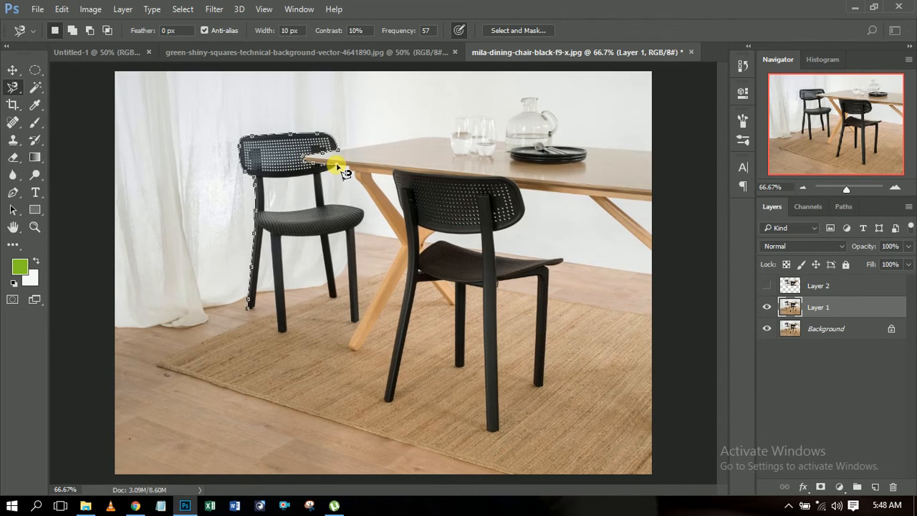
pyautogui.doubleClick(247, 309)
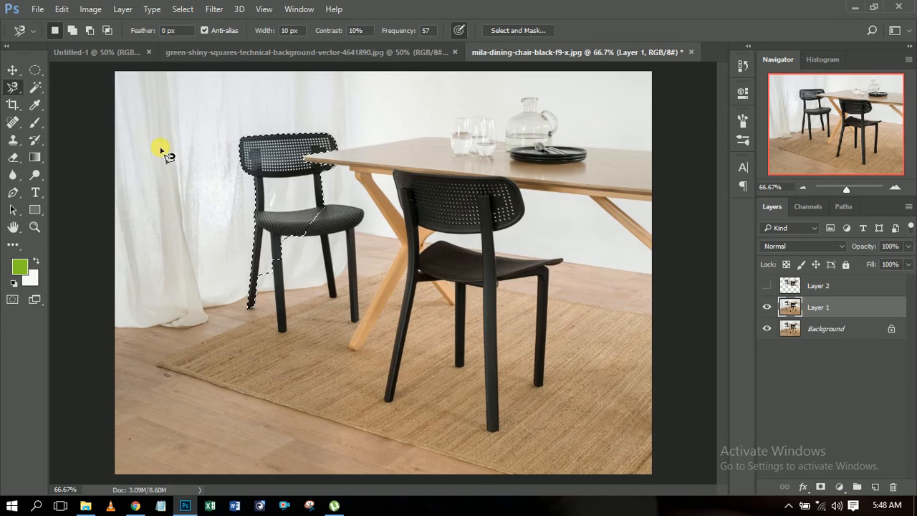
pyautogui.press('Escape')
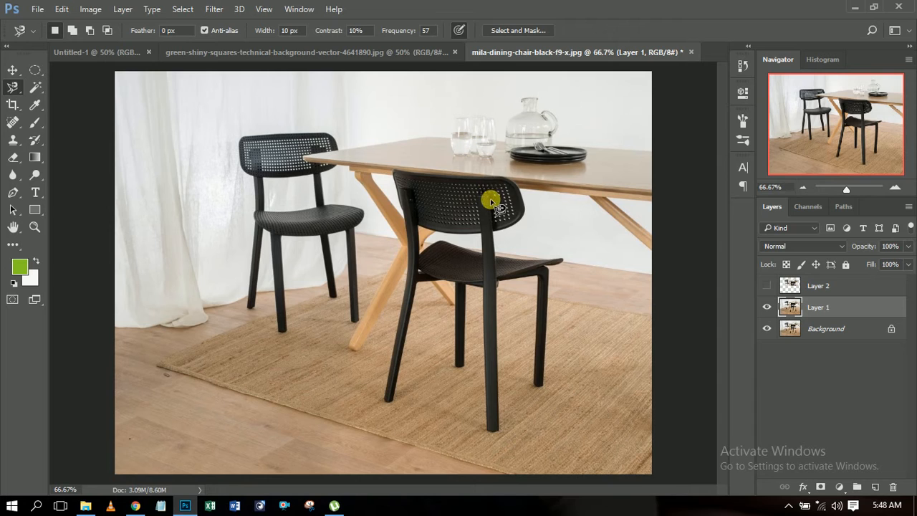
# Step: Select the front chair with the Magic Wand at tolerance 32 and inspect the selection edge along its legs at about 300% zoom
pyautogui.click(36, 85)
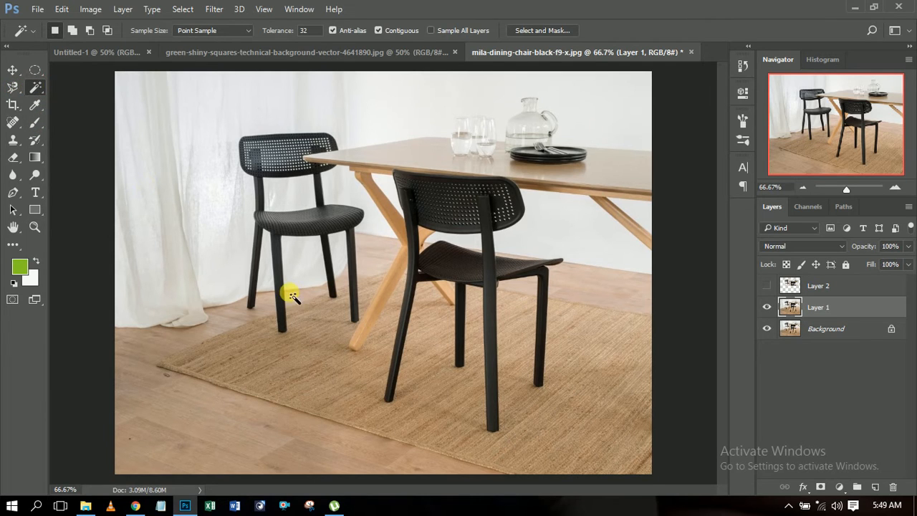
pyautogui.click(490, 358)
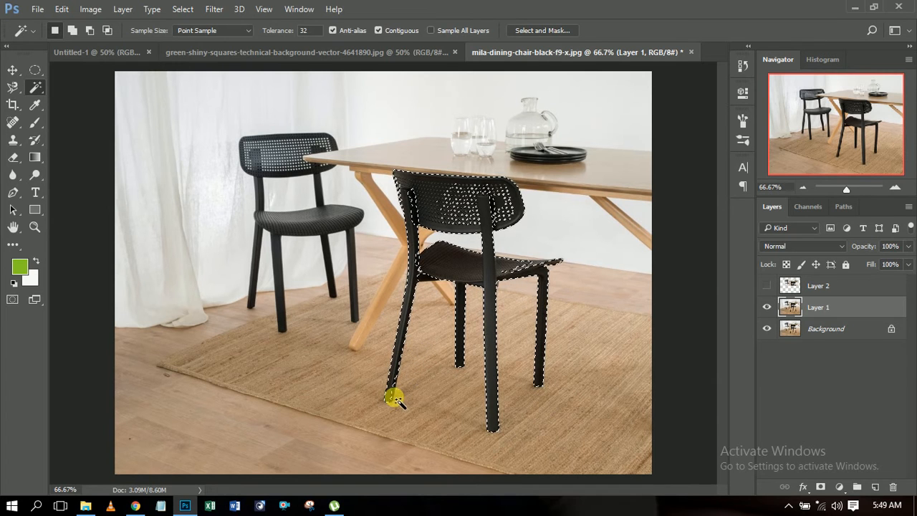
pyautogui.moveTo(845, 189); pyautogui.dragTo(860, 189)
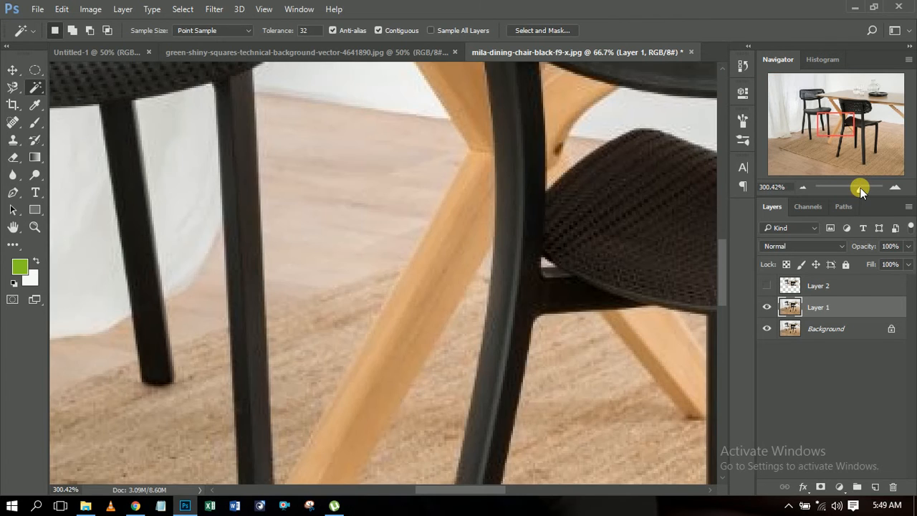
pyautogui.moveTo(845, 128); pyautogui.dragTo(853, 153)
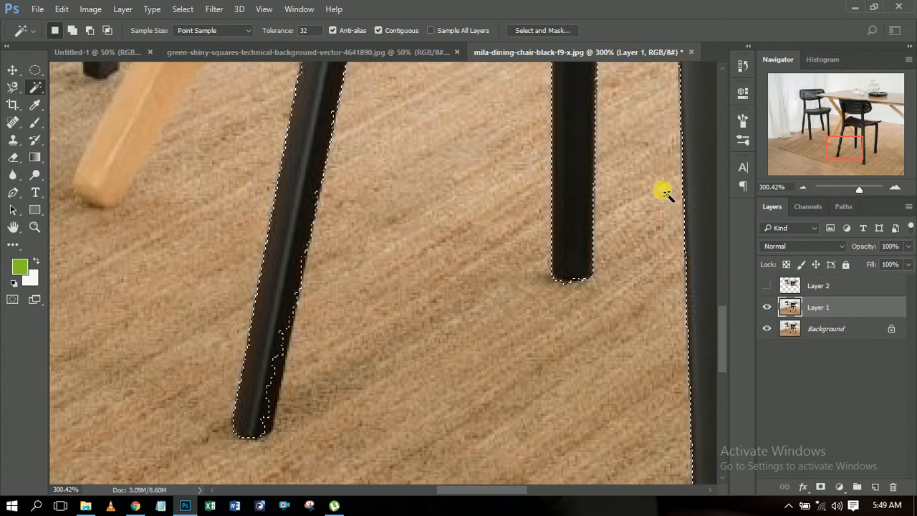
pyautogui.click(807, 190)
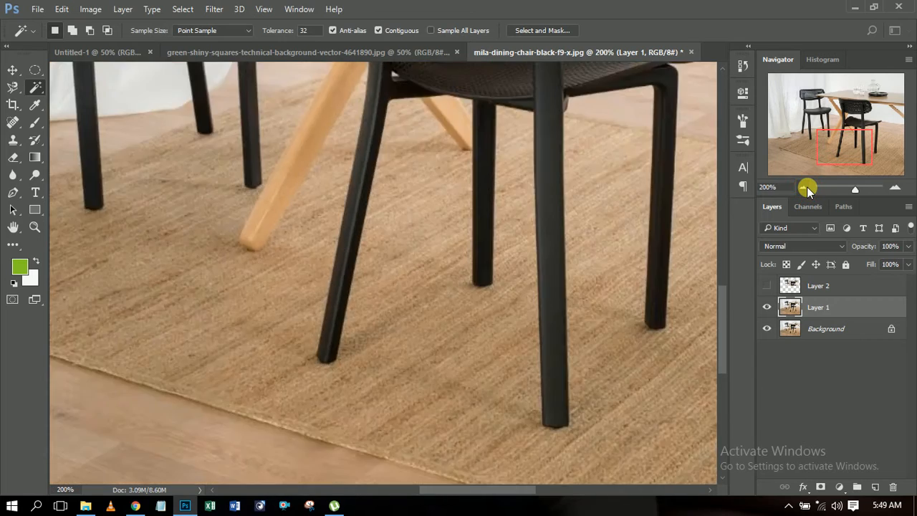
pyautogui.click(806, 190)
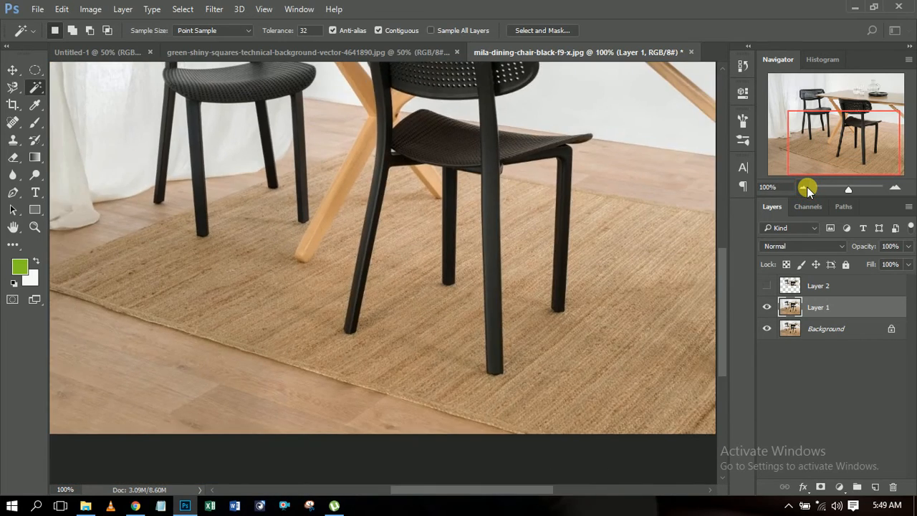
pyautogui.click(807, 189)
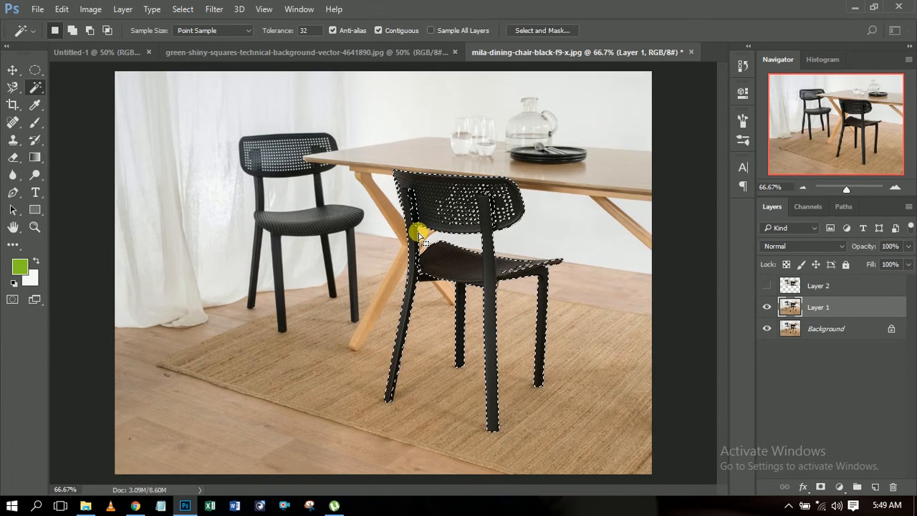
# Step: Replace the selection with the rear chair using the Magic Wand and clear it
pyautogui.click(317, 299)
pyautogui.click(249, 275)
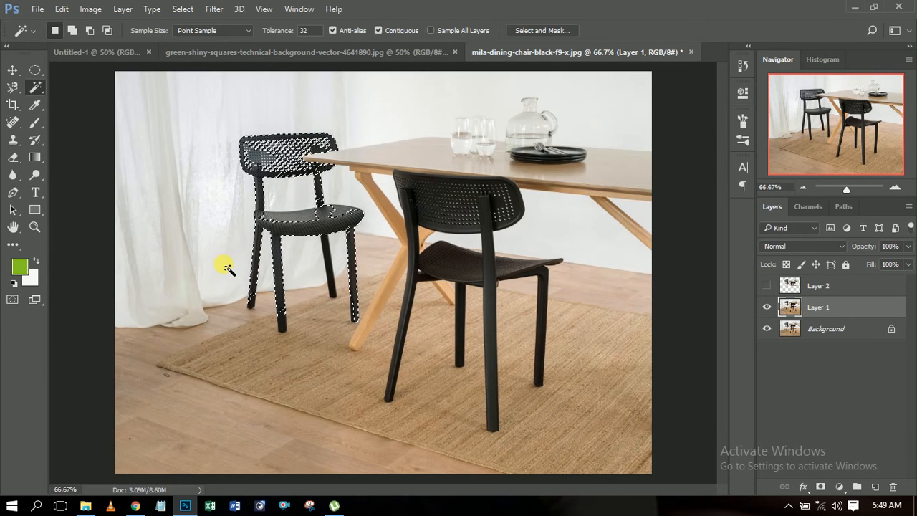
pyautogui.hotkey('ctrl', 'd')
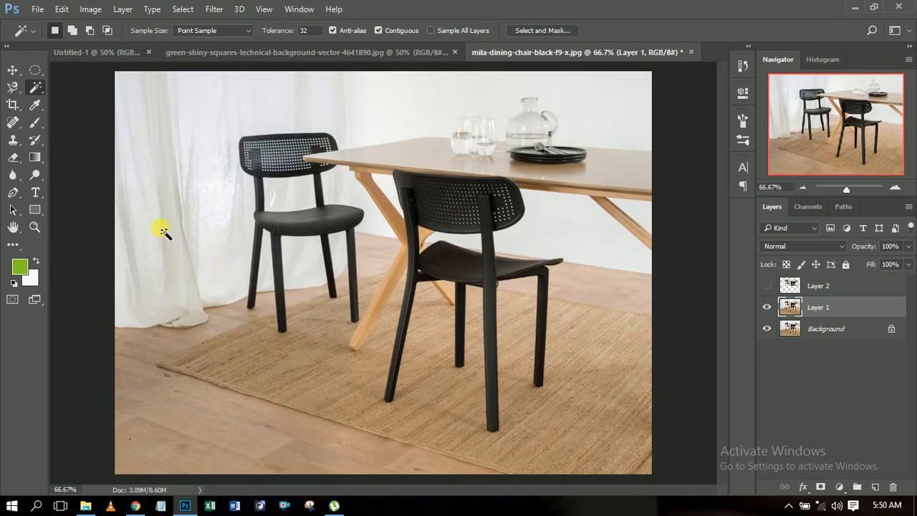
# Step: Switch from the Magic Wand to the Quick Selection tool
pyautogui.rightClick(37, 89)
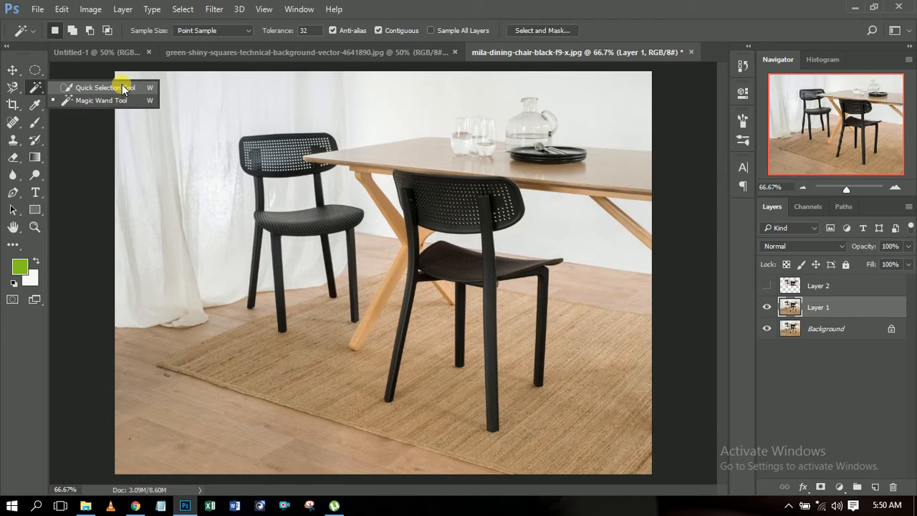
pyautogui.click(124, 89)
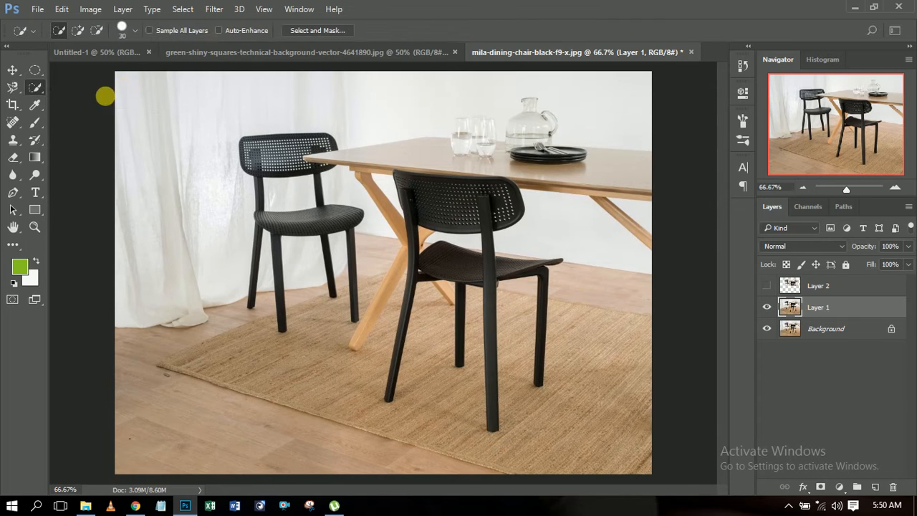
# Step: Crop the photo inward from its upper-left and lower-left corners with the Crop tool and apply the crop
pyautogui.moveTo(12, 107); pyautogui.dragTo(76, 106)
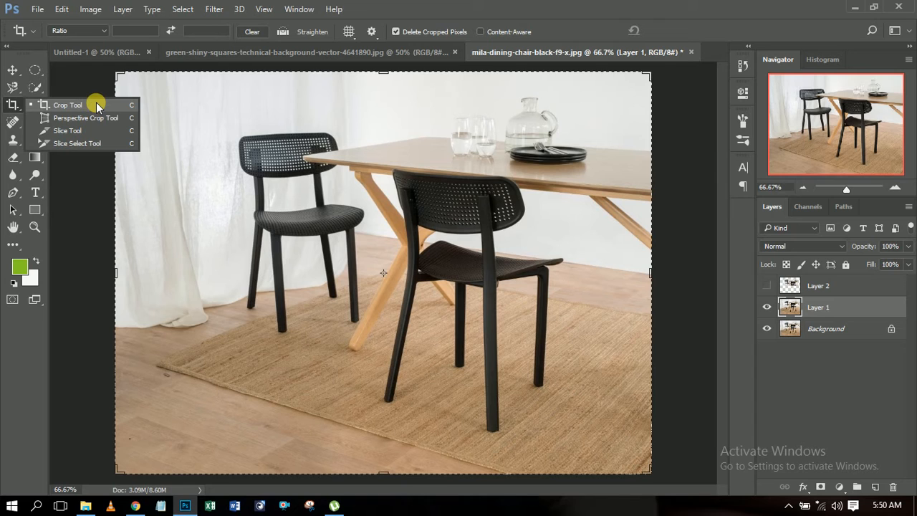
pyautogui.moveTo(97, 102); pyautogui.dragTo(128, 84)
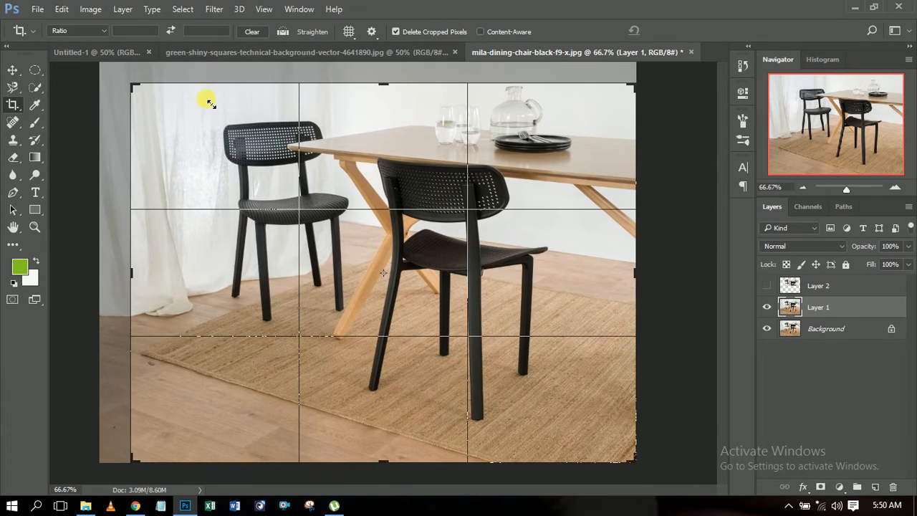
pyautogui.moveTo(133, 461); pyautogui.dragTo(151, 446)
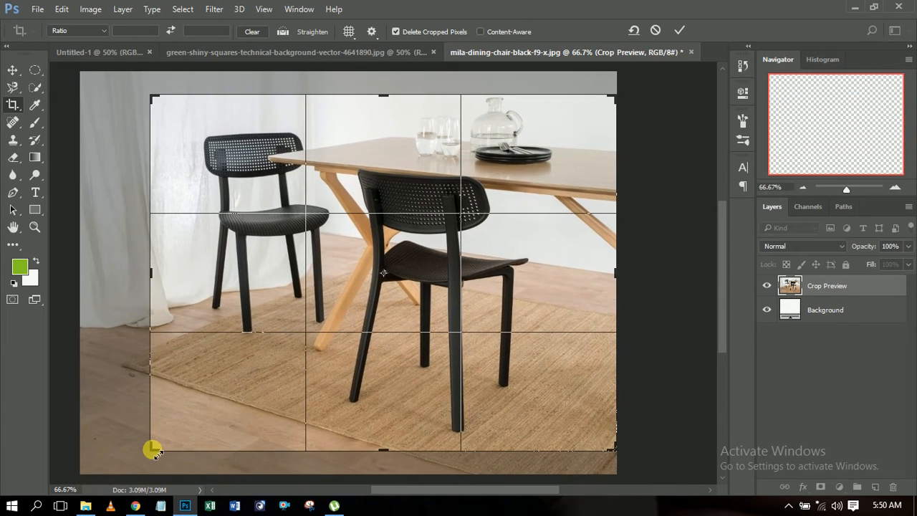
pyautogui.click(678, 32)
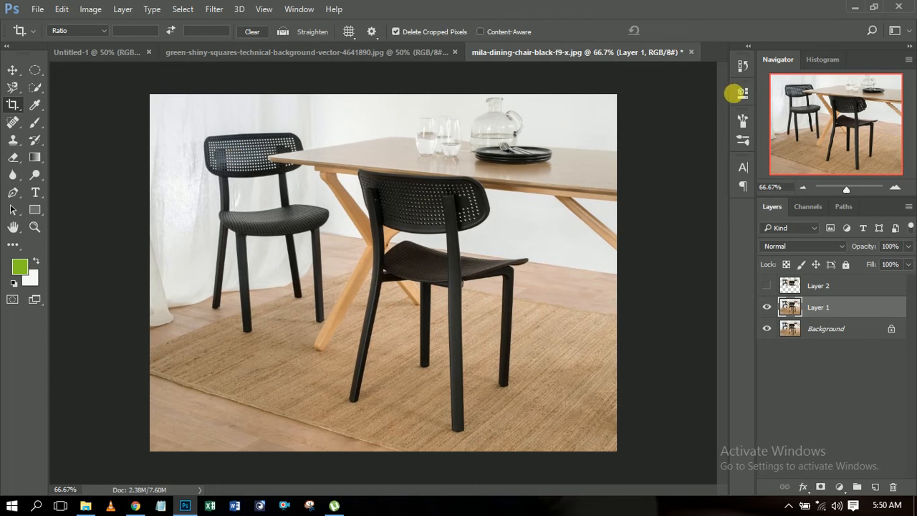
# Step: Undo the crop by reverting the document history to the Deselect state
pyautogui.click(742, 66)
pyautogui.click(666, 103)
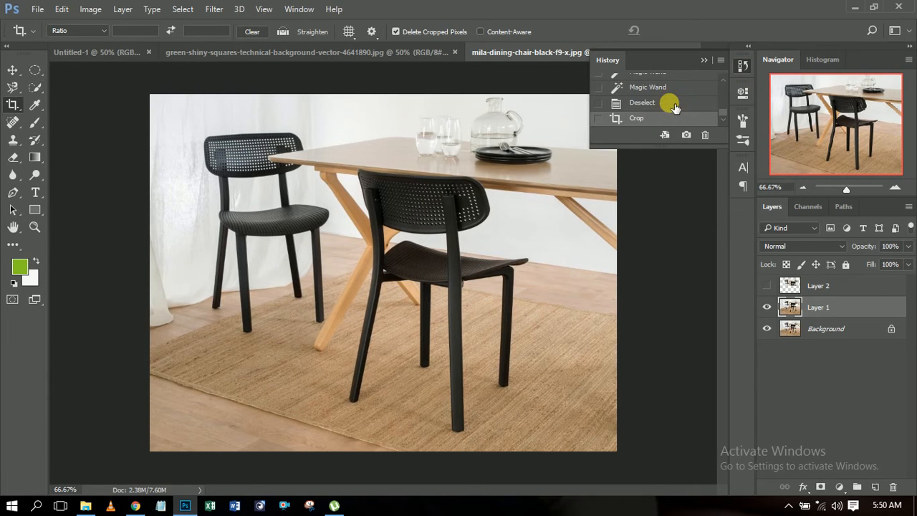
pyautogui.click(704, 61)
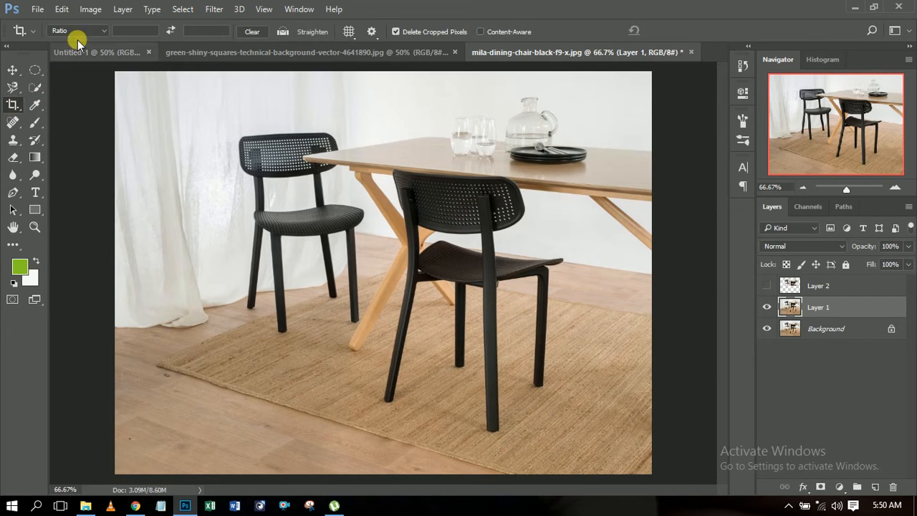
# Step: Review the Image Size settings with dimensions in pixels, toggle the aspect-ratio constraint off and on, and cancel without resizing
pyautogui.click(90, 9)
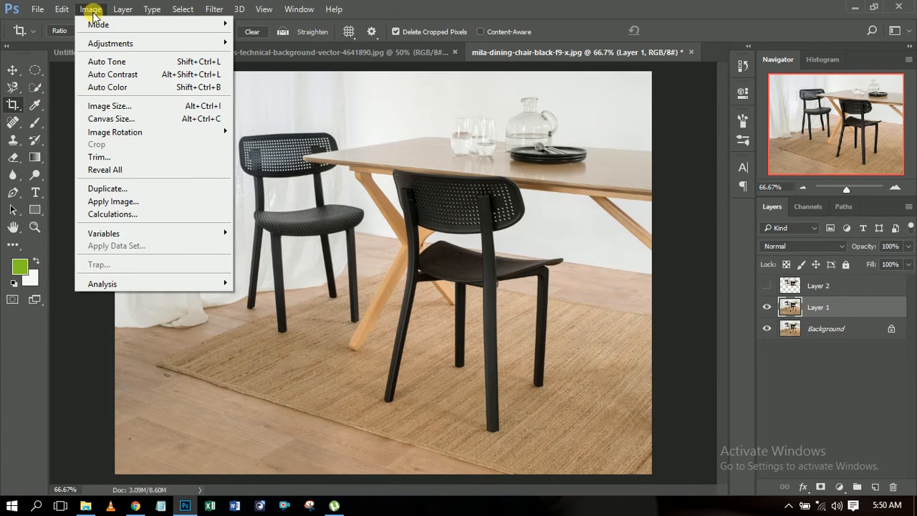
pyautogui.click(123, 106)
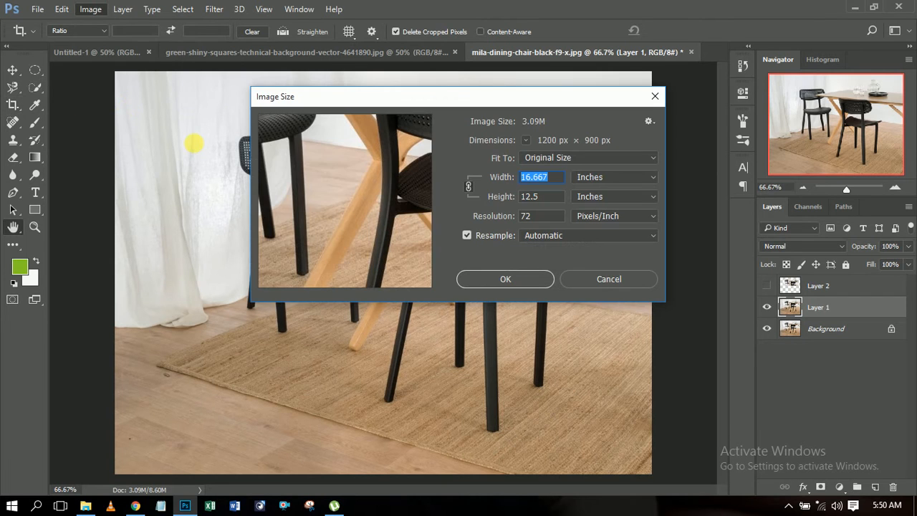
pyautogui.click(647, 177)
pyautogui.click(637, 199)
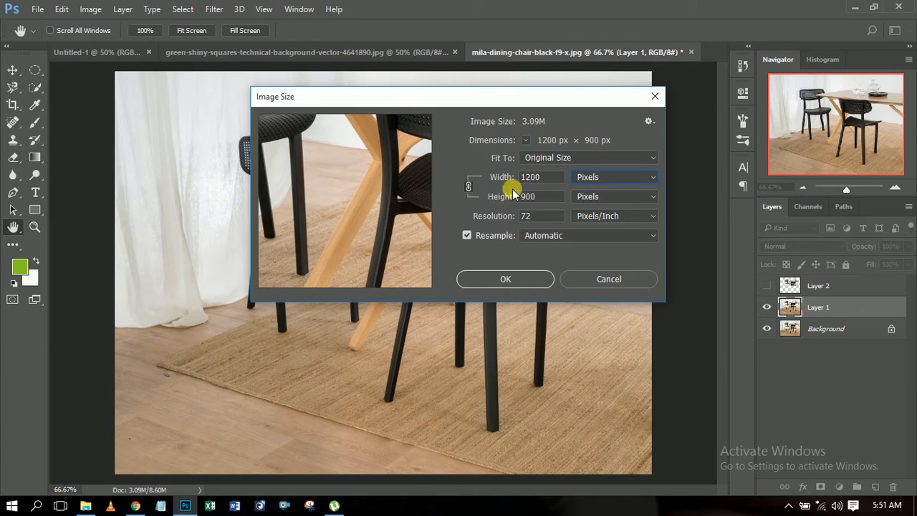
pyautogui.click(469, 188)
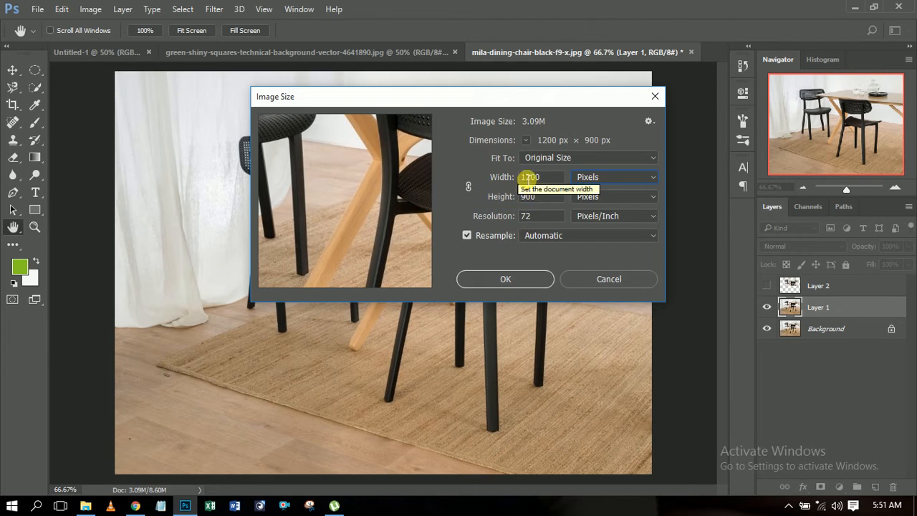
pyautogui.click(469, 186)
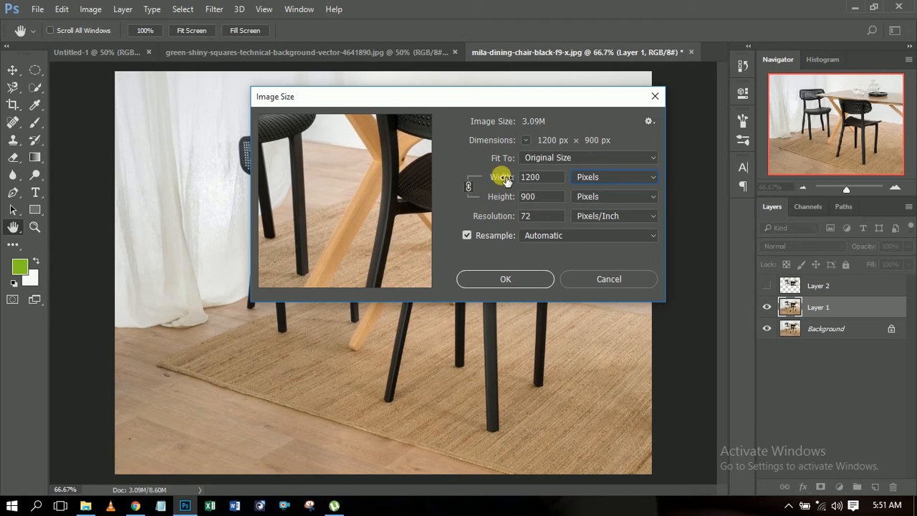
pyautogui.click(579, 278)
pyautogui.press('c')
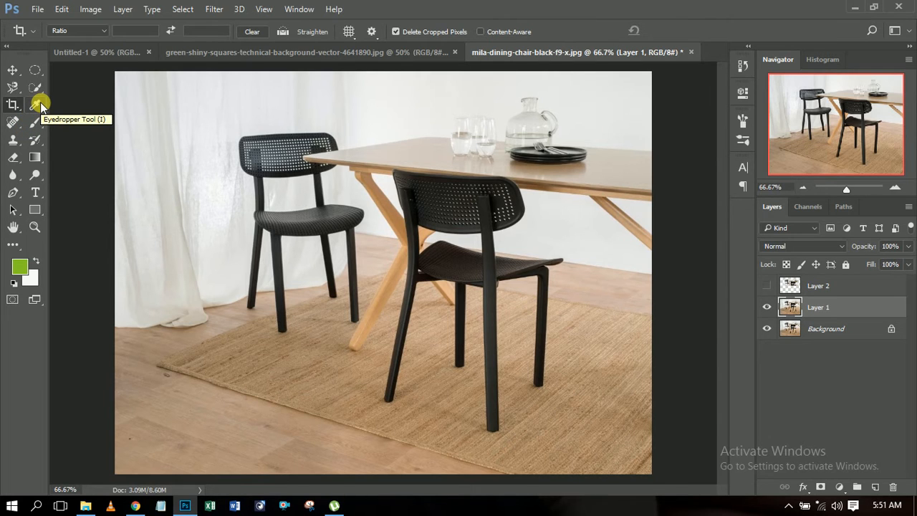
# Step: Activate the Eyedropper tool and the Brush tool in turn and look over the related tools grouped with each
pyautogui.click(40, 102)
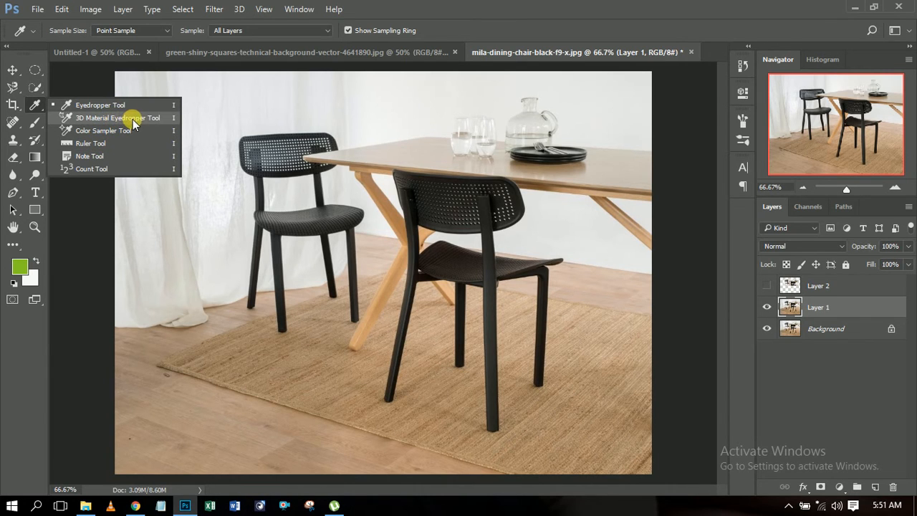
pyautogui.click(38, 109)
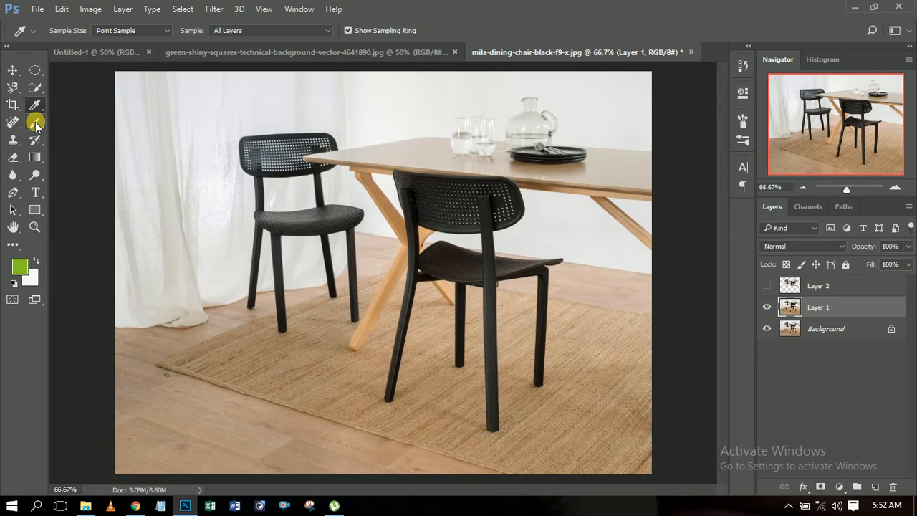
pyautogui.click(35, 124)
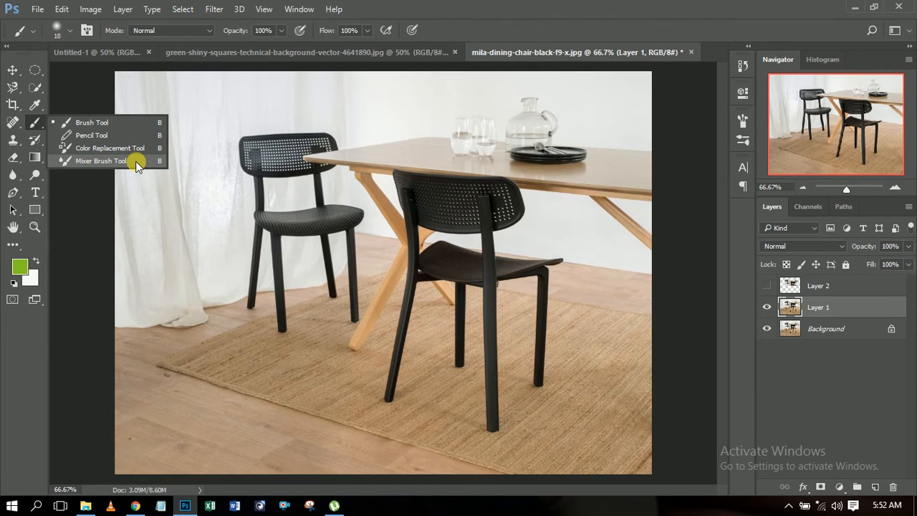
# Step: Activate the Brush tool and set its brush size to 58 px and hardness to 32%
pyautogui.click(116, 121)
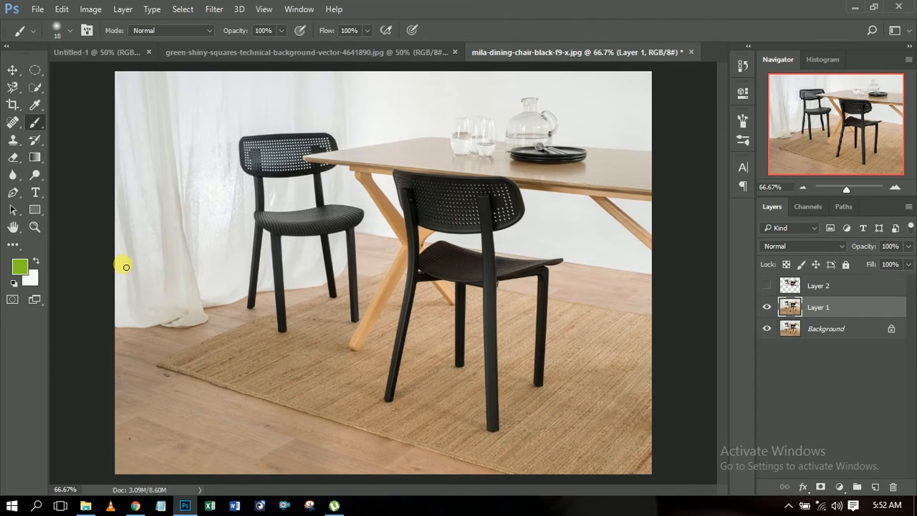
pyautogui.rightClick(34, 123)
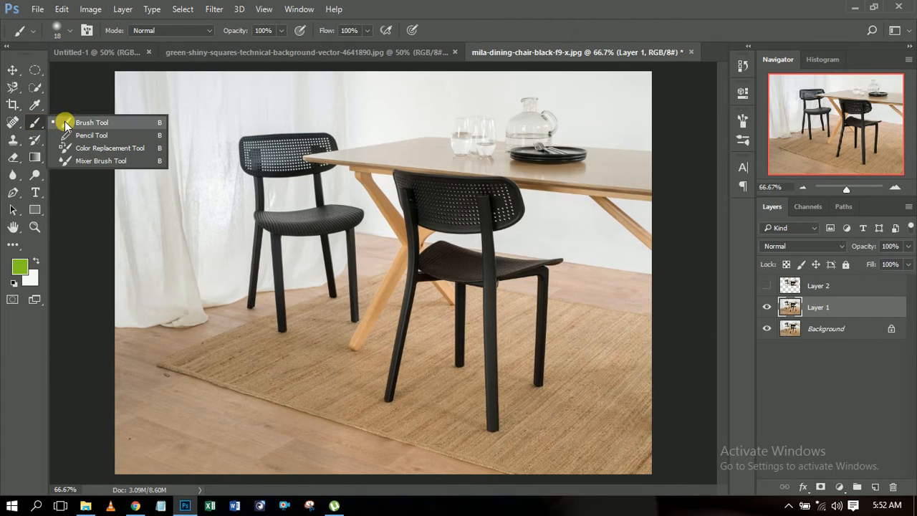
pyautogui.click(66, 123)
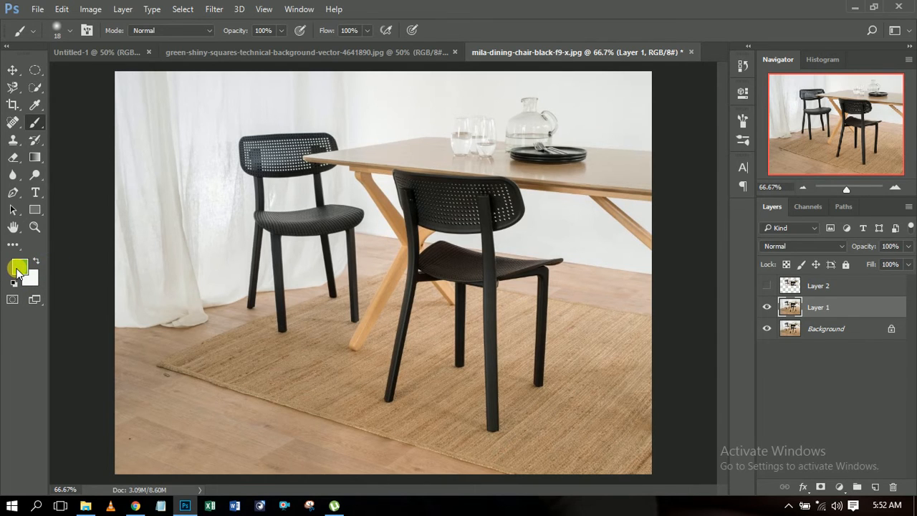
pyautogui.rightClick(205, 193)
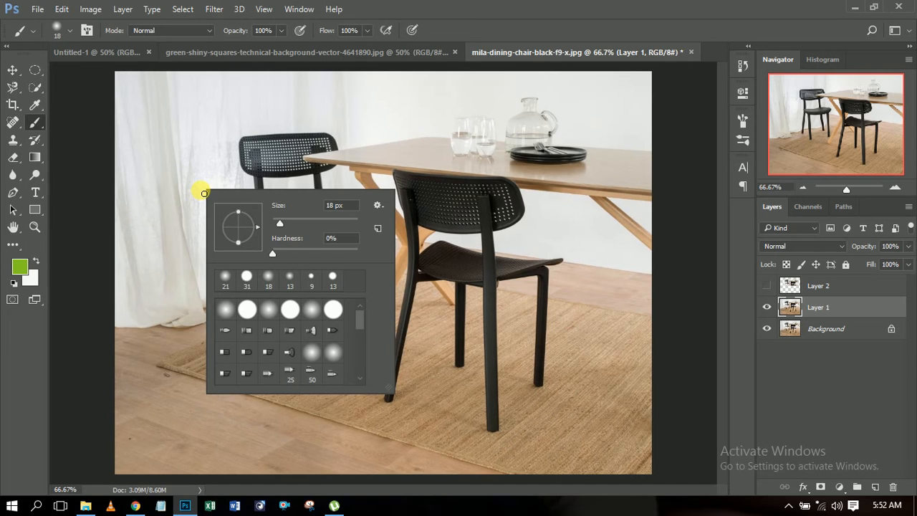
pyautogui.moveTo(281, 225)
pyautogui.mouseDown()
pyautogui.moveTo(305, 226)
pyautogui.moveTo(297, 224)
pyautogui.mouseUp()
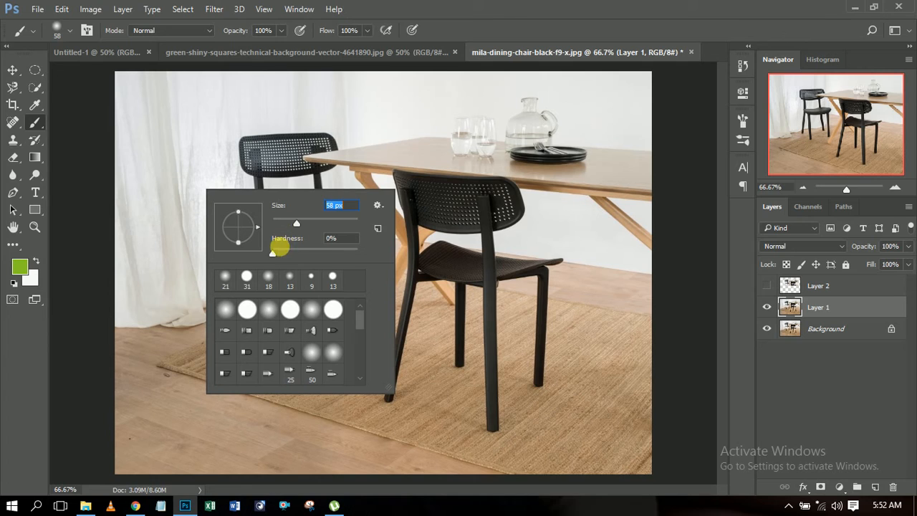
pyautogui.moveTo(273, 254); pyautogui.dragTo(300, 255)
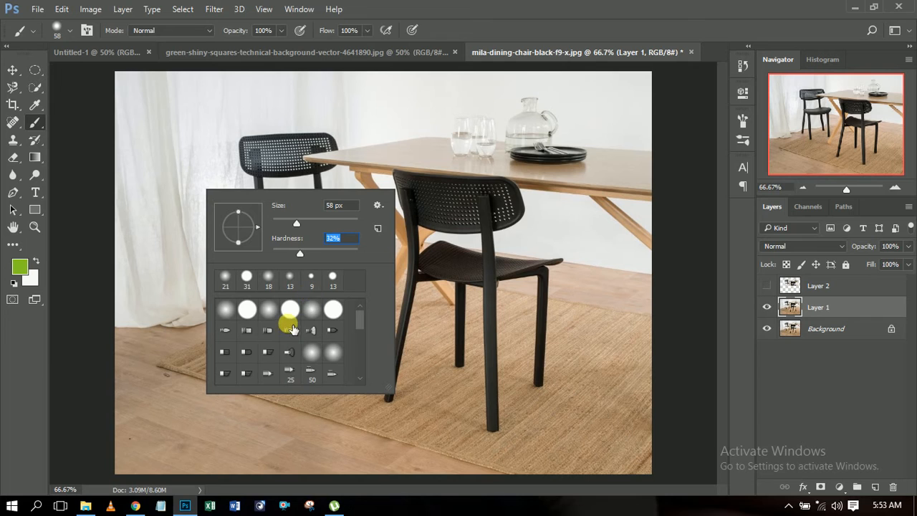
# Step: Look through the brush tip presets and the Load Brushes dialog, closing the dialog without loading a brush file
pyautogui.scroll(-10, 292, 329)
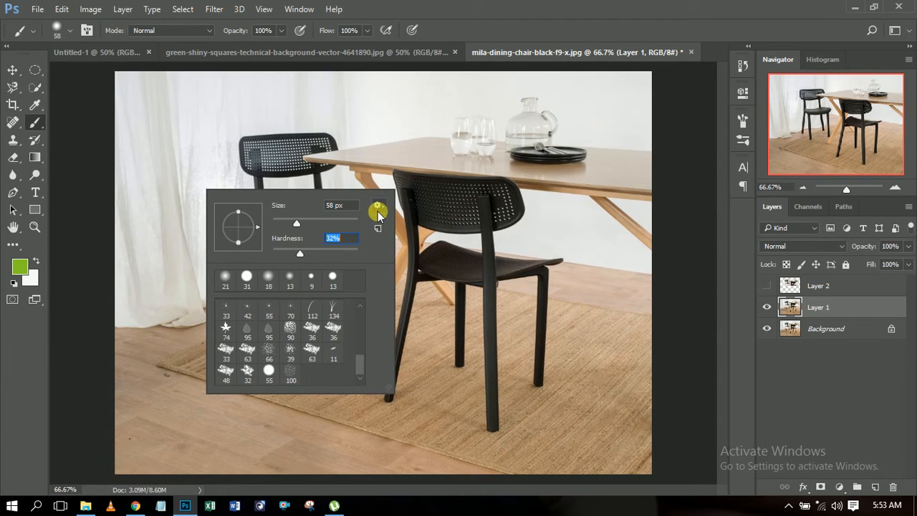
pyautogui.scroll(3, 327, 303)
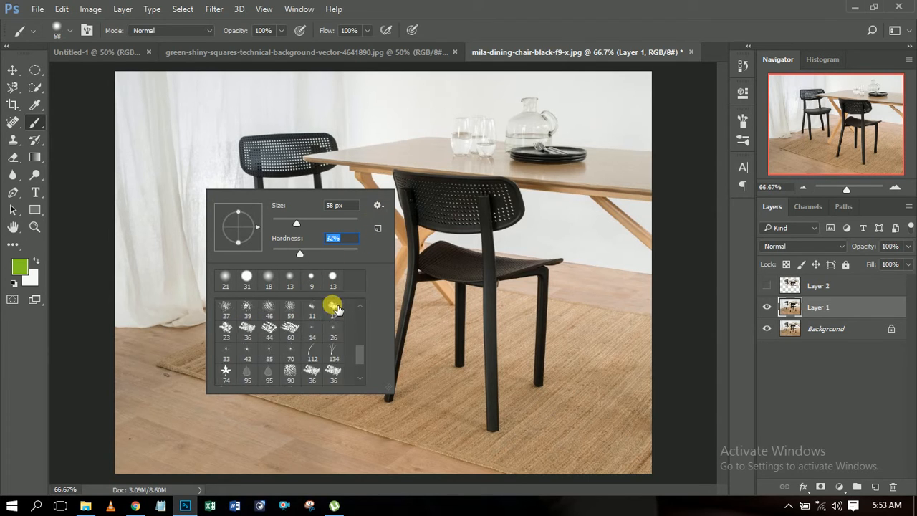
pyautogui.click(379, 206)
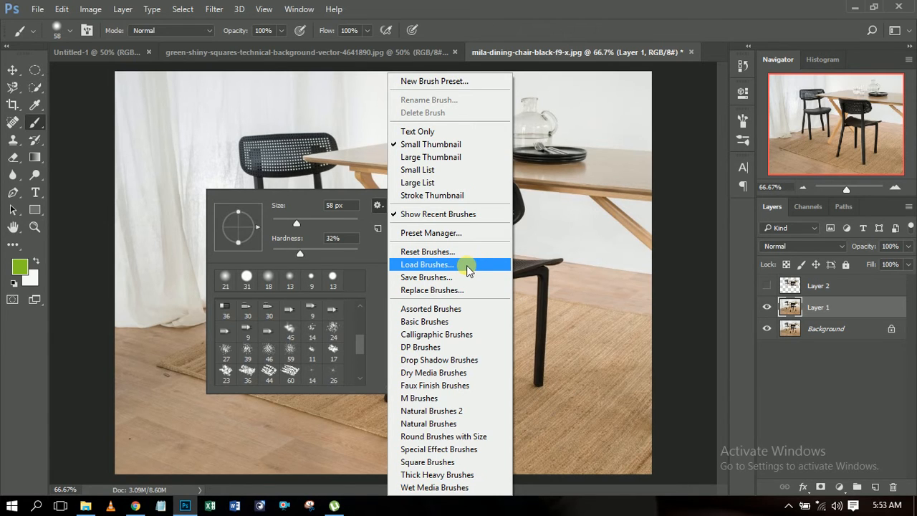
pyautogui.click(466, 266)
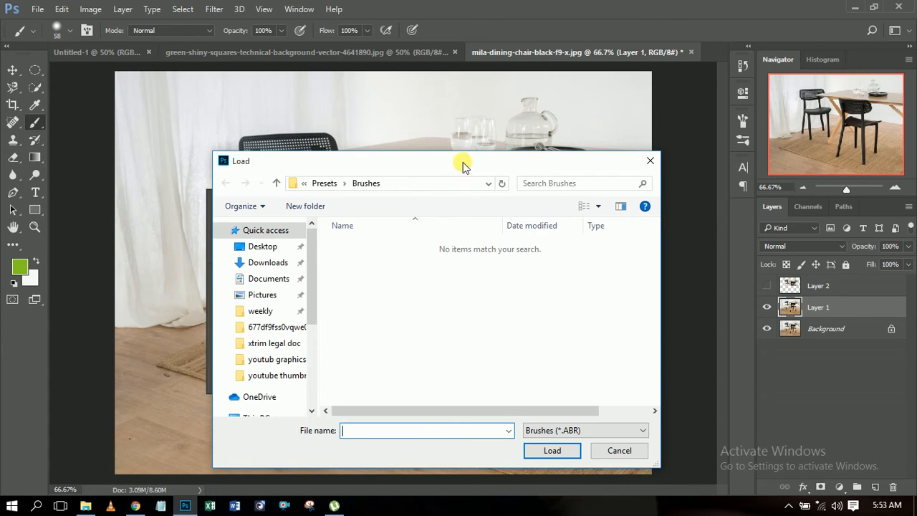
pyautogui.click(650, 160)
pyautogui.moveTo(361, 348); pyautogui.dragTo(360, 370)
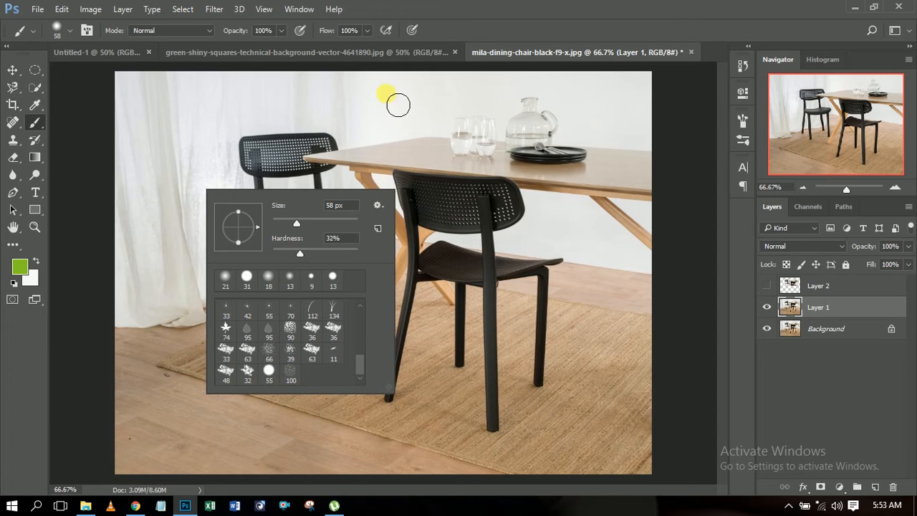
# Step: Set the brush size to 34 px and look over the tools grouped with the Brush tool
pyautogui.moveTo(289, 224); pyautogui.dragTo(286, 223)
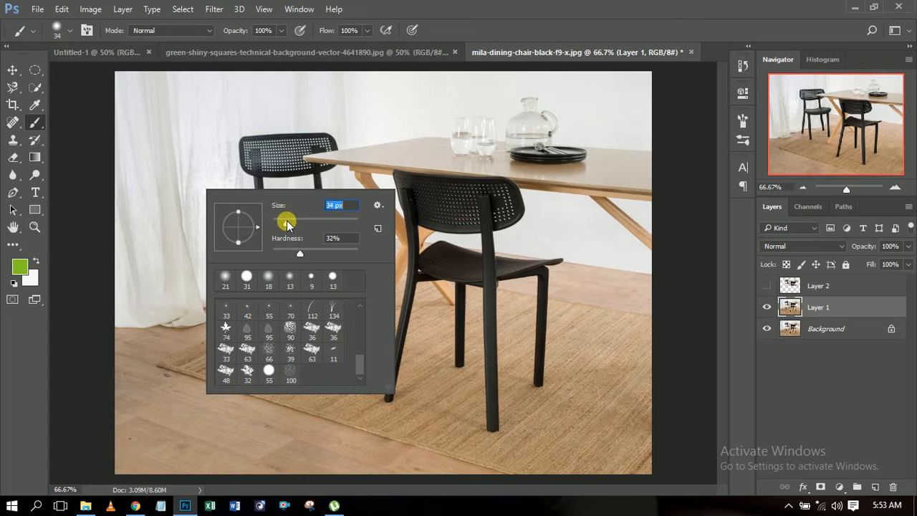
pyautogui.click(38, 126)
pyautogui.rightClick(37, 125)
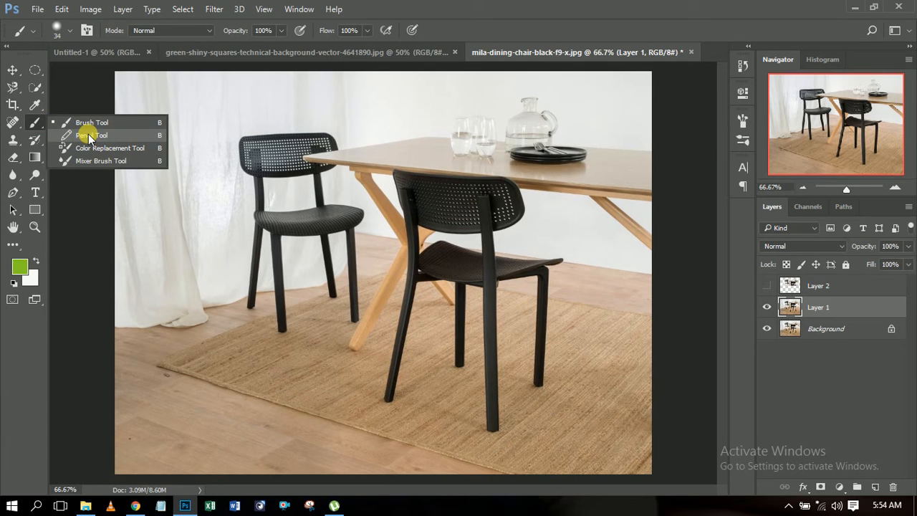
pyautogui.click(34, 122)
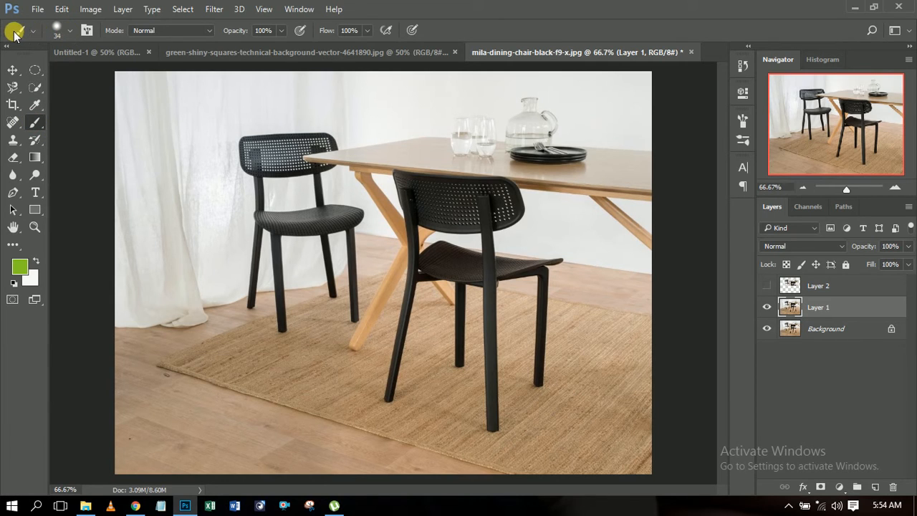
# Step: Check the brush presets and opacity setting, and set the brush flow to 55%
pyautogui.click(71, 31)
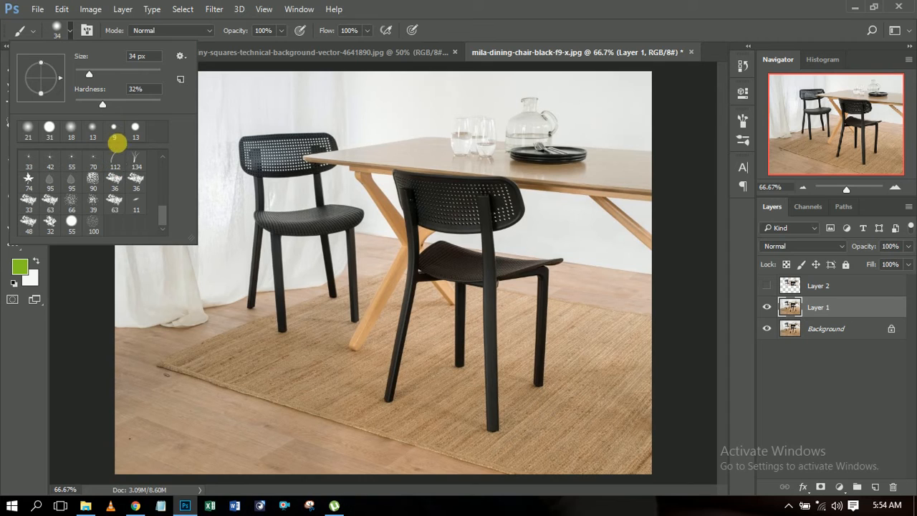
pyautogui.click(276, 31)
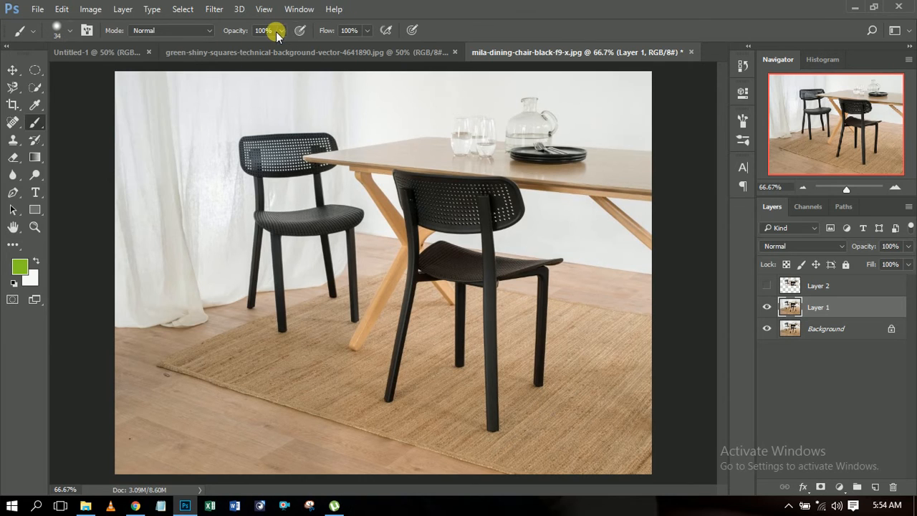
pyautogui.click(282, 30)
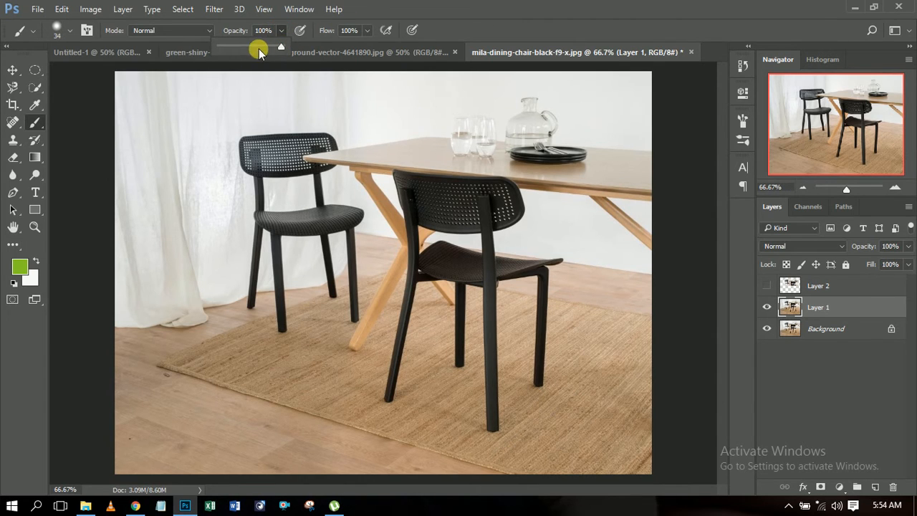
pyautogui.click(366, 30)
pyautogui.moveTo(364, 46); pyautogui.dragTo(339, 46)
# Step: Paint a curving green test stroke across the chairs and table, and remove it by reverting the history to the Deselect state
pyautogui.click(258, 136)
pyautogui.moveTo(250, 135)
pyautogui.mouseDown()
pyautogui.moveTo(420, 117)
pyautogui.moveTo(505, 146)
pyautogui.moveTo(400, 212)
pyautogui.mouseUp()
pyautogui.moveTo(351, 260)
pyautogui.mouseDown()
pyautogui.moveTo(384, 316)
pyautogui.moveTo(474, 266)
pyautogui.mouseUp()
pyautogui.click(738, 66)
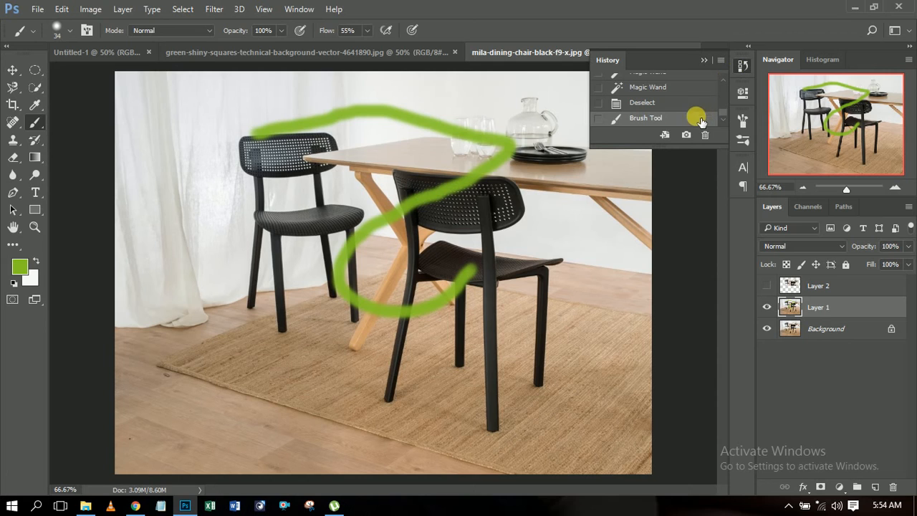
pyautogui.click(672, 103)
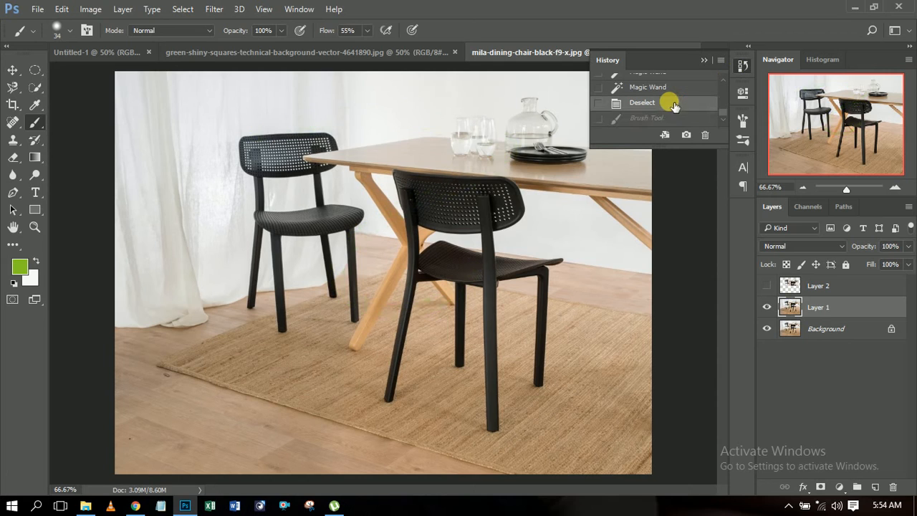
# Step: Activate the Clone Stamp tool and clone nearby texture over the rug's front edge on Layer 1, up to the middle of the edge
pyautogui.click(15, 142)
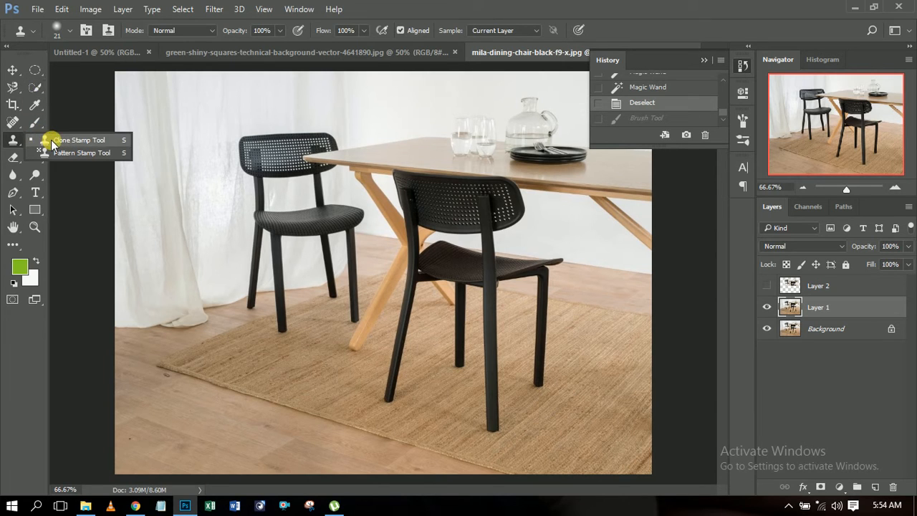
pyautogui.click(51, 141)
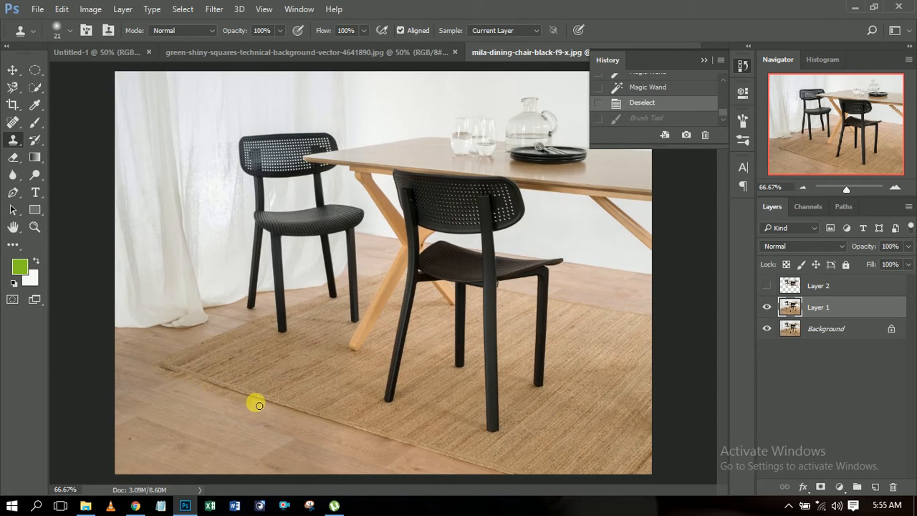
pyautogui.click(416, 463)
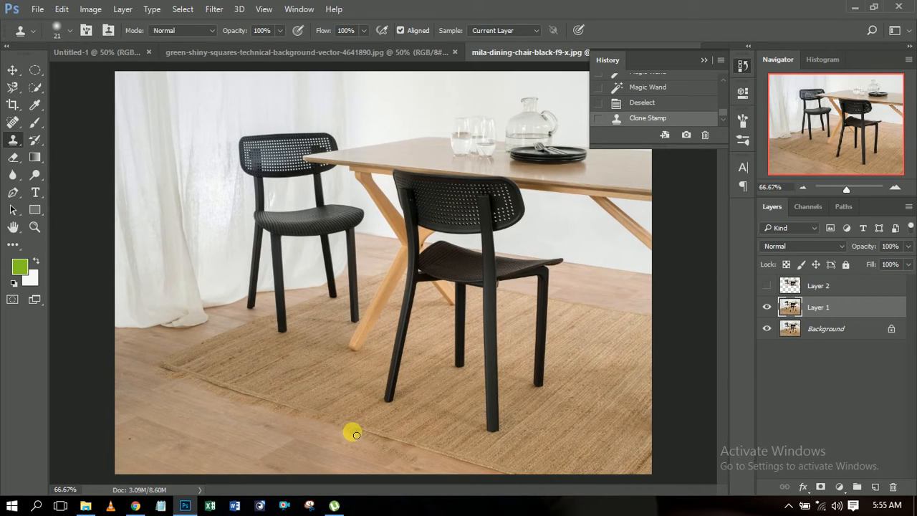
pyautogui.click(414, 451)
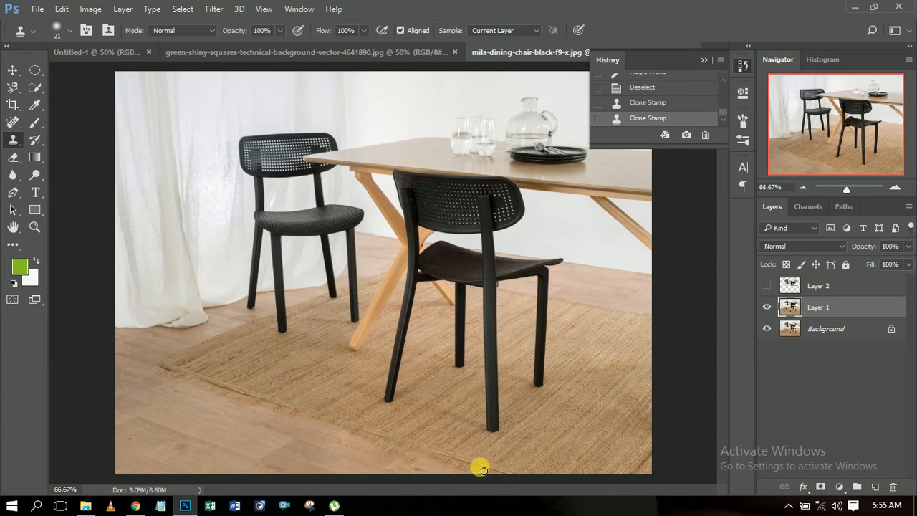
pyautogui.click(257, 399)
pyautogui.moveTo(258, 402)
pyautogui.mouseDown()
pyautogui.moveTo(162, 367)
pyautogui.moveTo(170, 378)
pyautogui.moveTo(365, 442)
pyautogui.mouseUp()
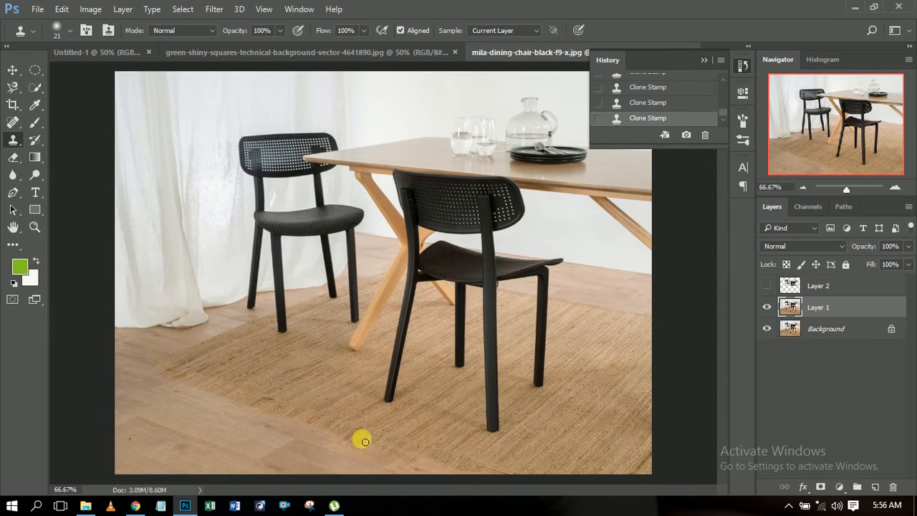
# Step: Clone over the remaining part of the rug's front edge down to the photo's lower border
pyautogui.click(420, 464)
pyautogui.click(435, 468)
pyautogui.moveTo(428, 462); pyautogui.dragTo(486, 474)
pyautogui.click(487, 473)
pyautogui.click(502, 479)
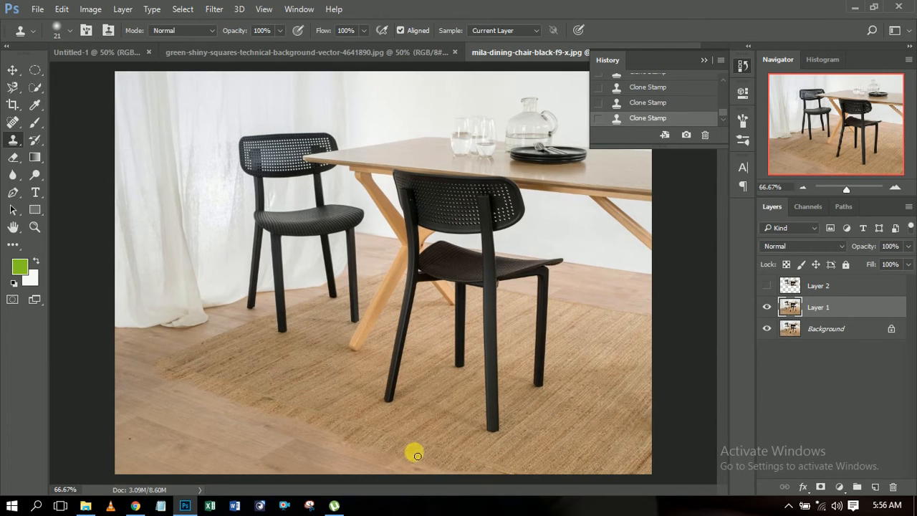
pyautogui.moveTo(415, 461); pyautogui.dragTo(463, 481)
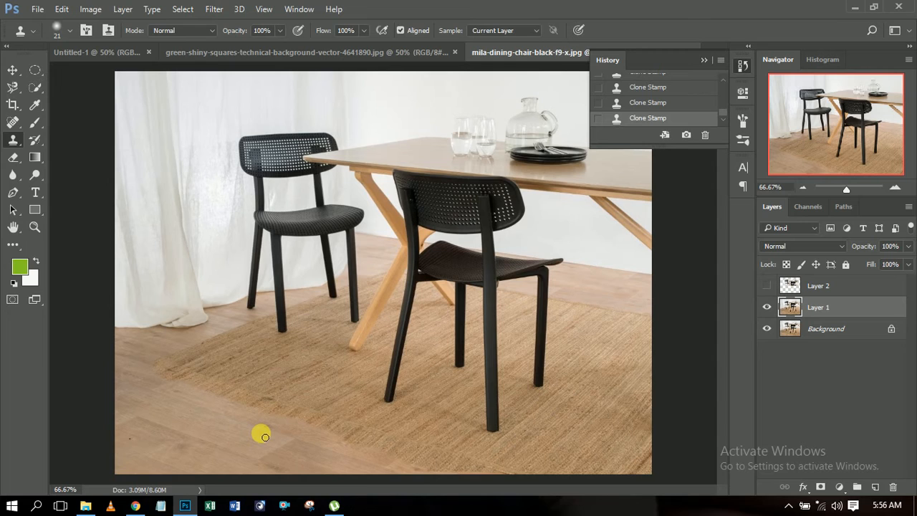
# Step: Erase a band along the rug's front edge on Layer 1 with the Eraser tool
pyautogui.click(12, 160)
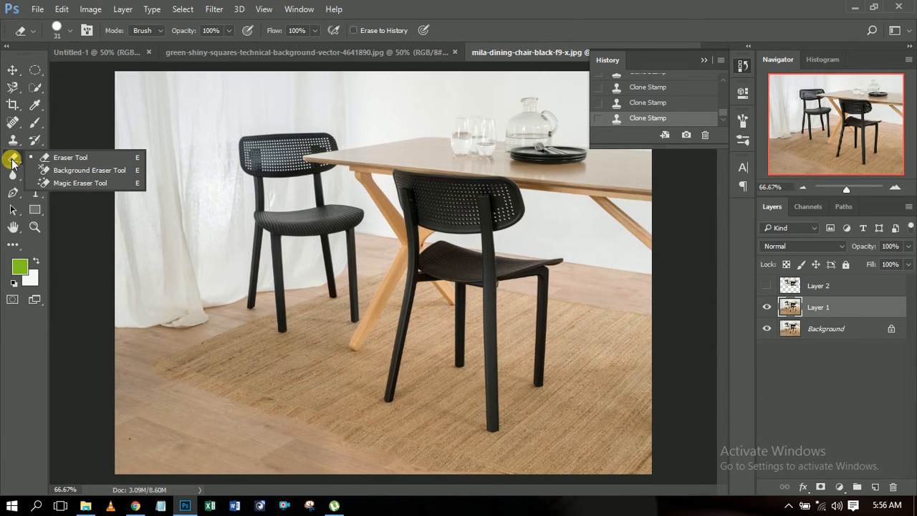
pyautogui.click(92, 159)
pyautogui.moveTo(150, 381)
pyautogui.mouseDown()
pyautogui.moveTo(175, 376)
pyautogui.moveTo(221, 391)
pyautogui.moveTo(213, 388)
pyautogui.moveTo(149, 394)
pyautogui.moveTo(164, 378)
pyautogui.moveTo(422, 461)
pyautogui.moveTo(419, 452)
pyautogui.moveTo(269, 400)
pyautogui.moveTo(443, 469)
pyautogui.moveTo(565, 502)
pyautogui.moveTo(455, 456)
pyautogui.moveTo(318, 435)
pyautogui.moveTo(198, 399)
pyautogui.moveTo(250, 426)
pyautogui.moveTo(405, 474)
pyautogui.moveTo(396, 462)
pyautogui.moveTo(405, 474)
pyautogui.moveTo(501, 485)
pyautogui.moveTo(413, 447)
pyautogui.moveTo(554, 494)
pyautogui.moveTo(528, 485)
pyautogui.mouseUp()
pyautogui.click(396, 462)
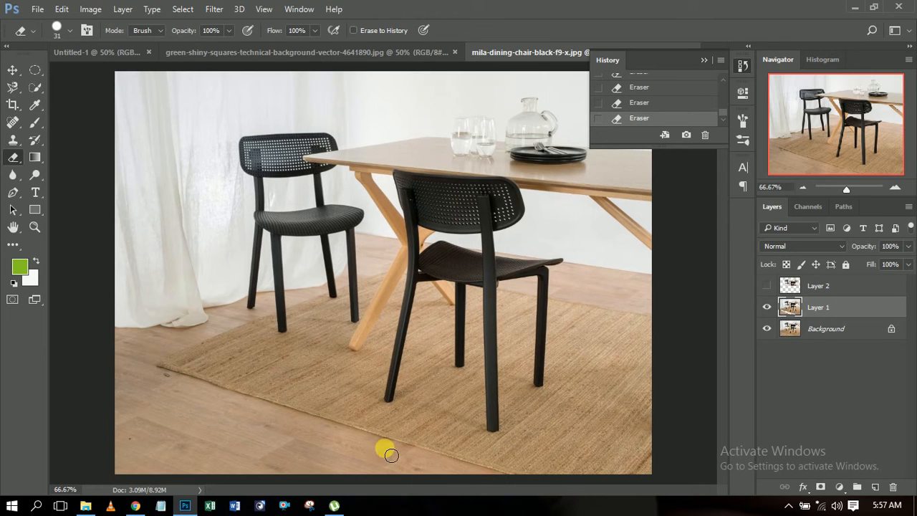
pyautogui.click(164, 368)
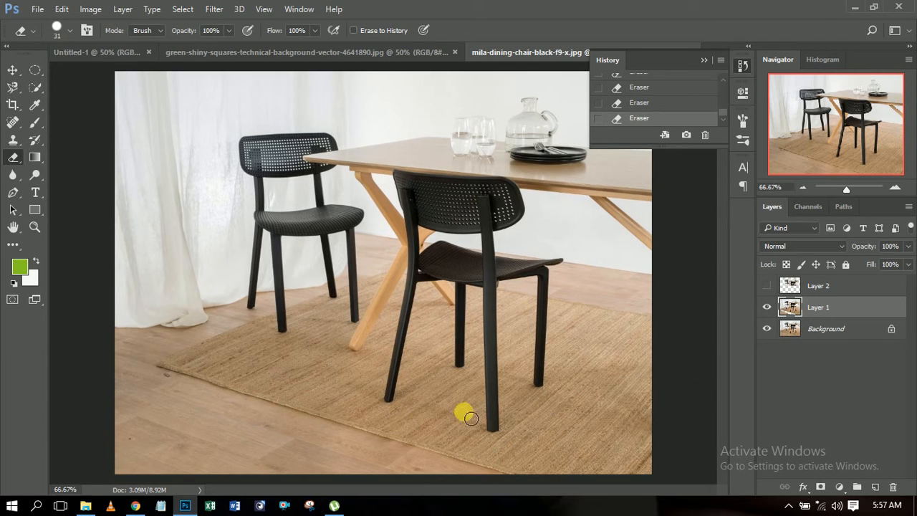
# Step: Duplicate Layer 1, and duplicate the resulting copy once more
pyautogui.click(801, 337)
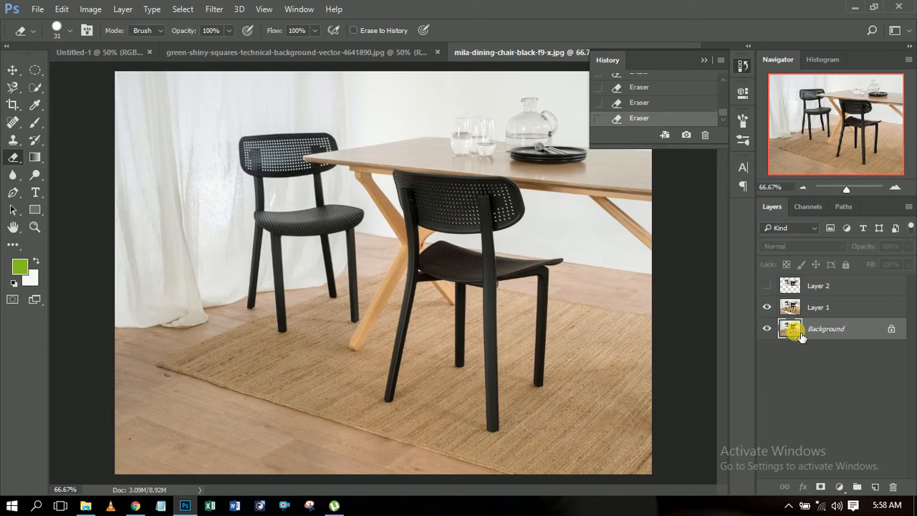
pyautogui.click(801, 304)
pyautogui.moveTo(802, 304); pyautogui.dragTo(881, 493)
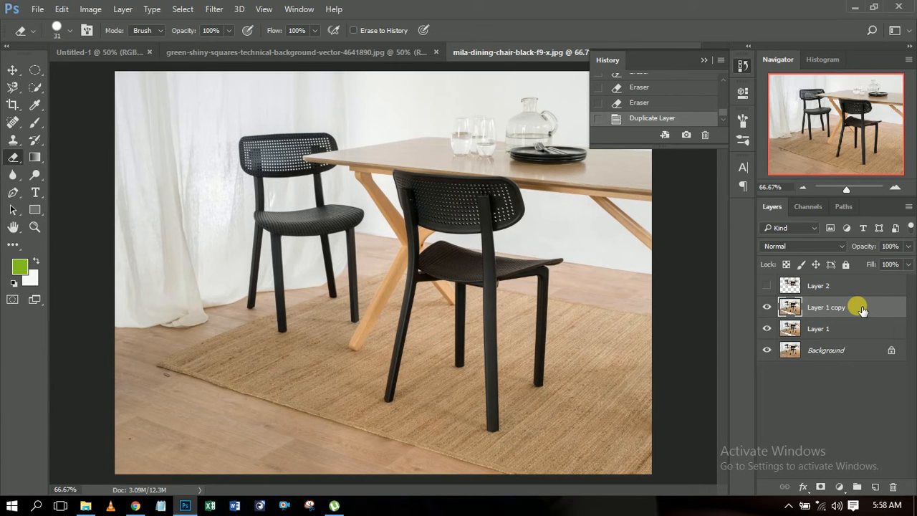
pyautogui.hotkey('ctrl', 'j')
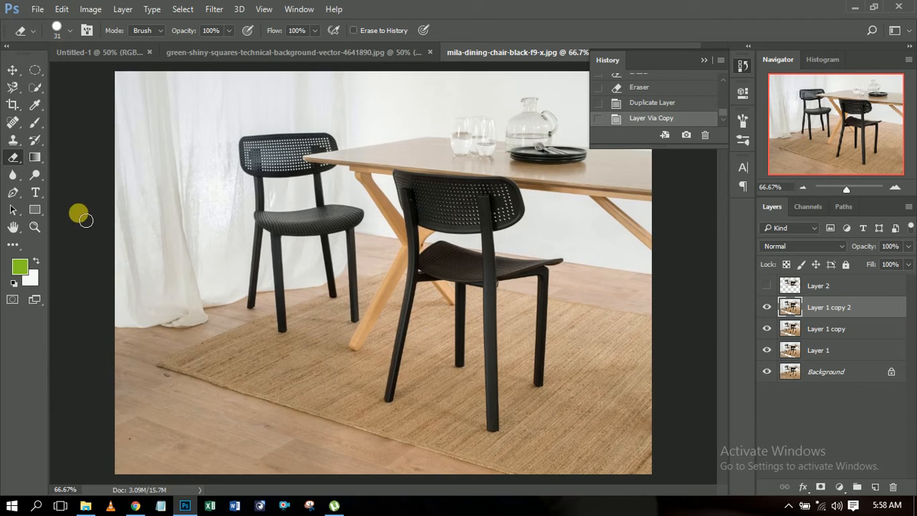
# Step: Erase the wooden table leg on Layer 1 copy 2 with the Magic Eraser tool, and hide Layer 1 copy, Layer 1 and Background
pyautogui.moveTo(15, 155); pyautogui.dragTo(75, 192)
pyautogui.click(77, 186)
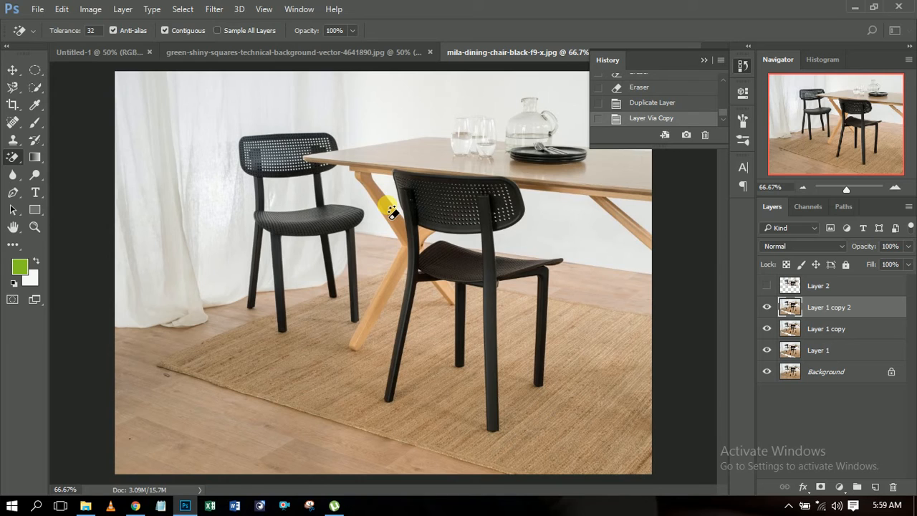
pyautogui.click(391, 212)
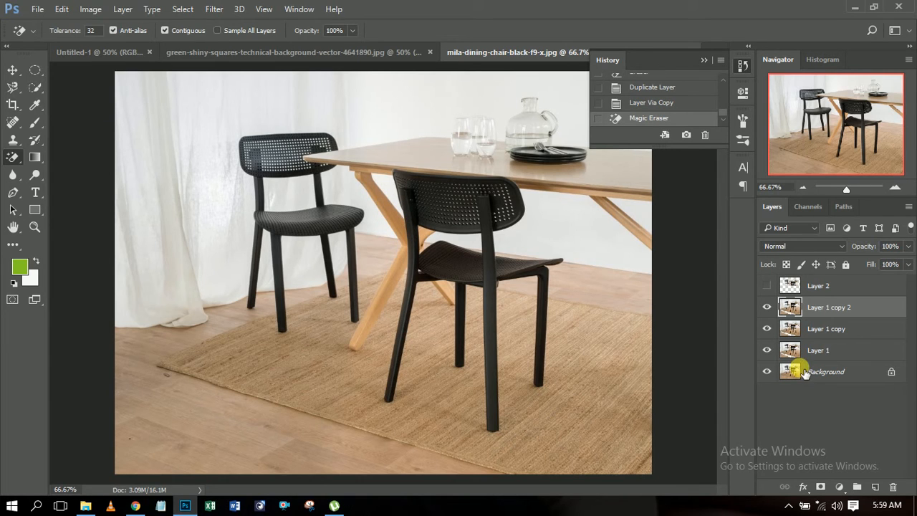
pyautogui.click(766, 328)
pyautogui.click(766, 350)
pyautogui.click(767, 371)
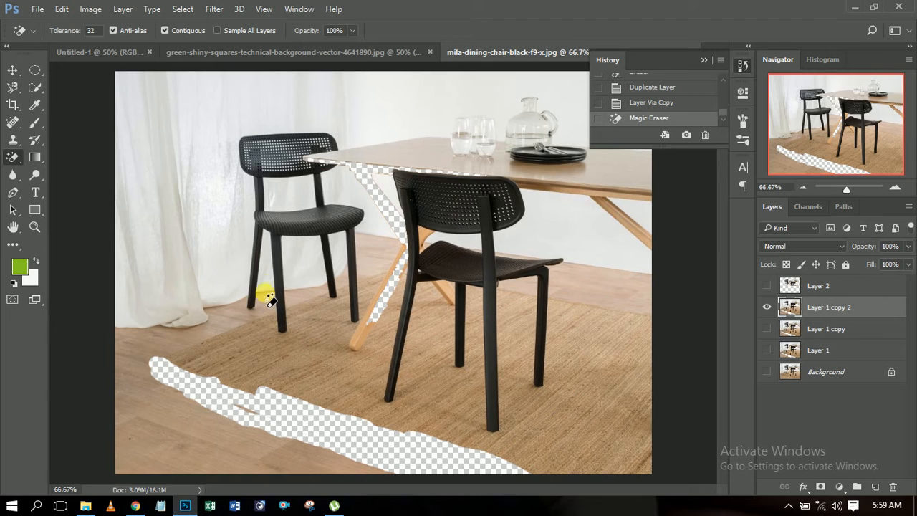
# Step: Erase the black of the rear chair on Layer 1 copy 2 with the Magic Eraser, and show and select only Layer 1 copy
pyautogui.click(275, 266)
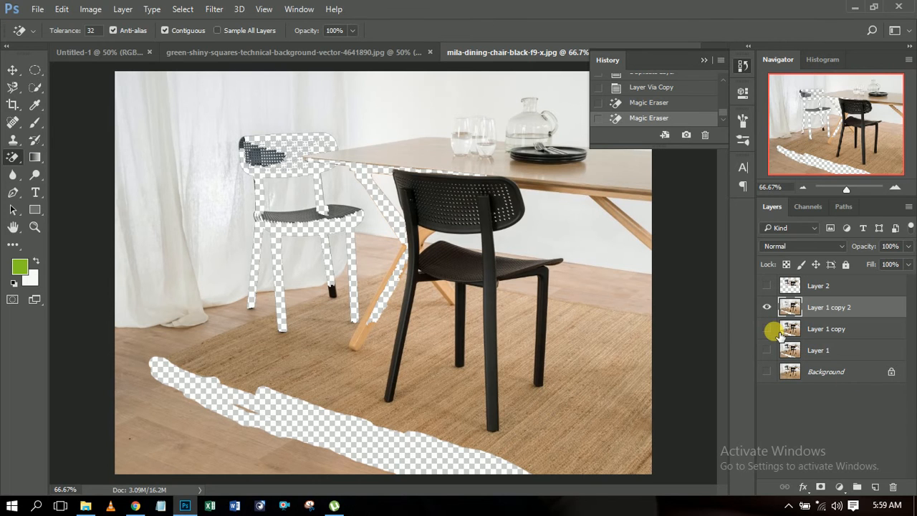
pyautogui.click(767, 306)
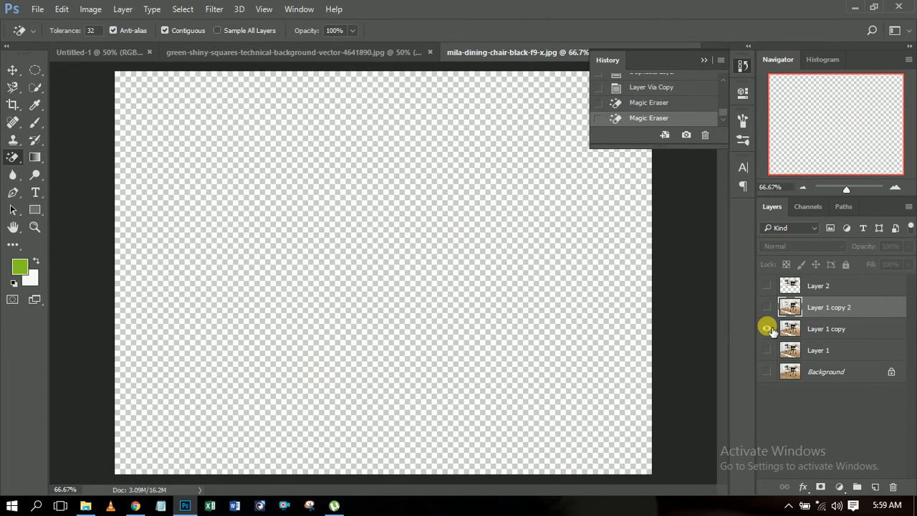
pyautogui.click(767, 329)
pyautogui.click(824, 329)
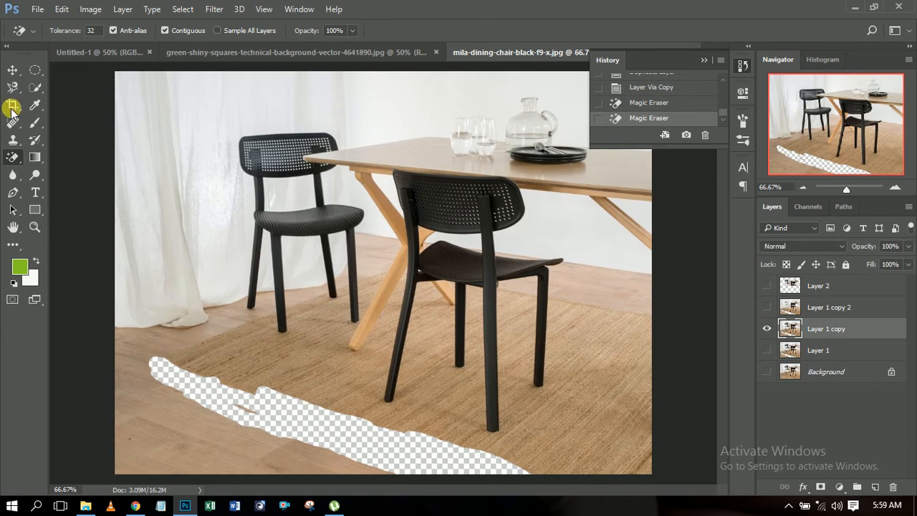
# Step: Look over the eraser and fill tool groups, and activate the Gradient tool
pyautogui.click(35, 162)
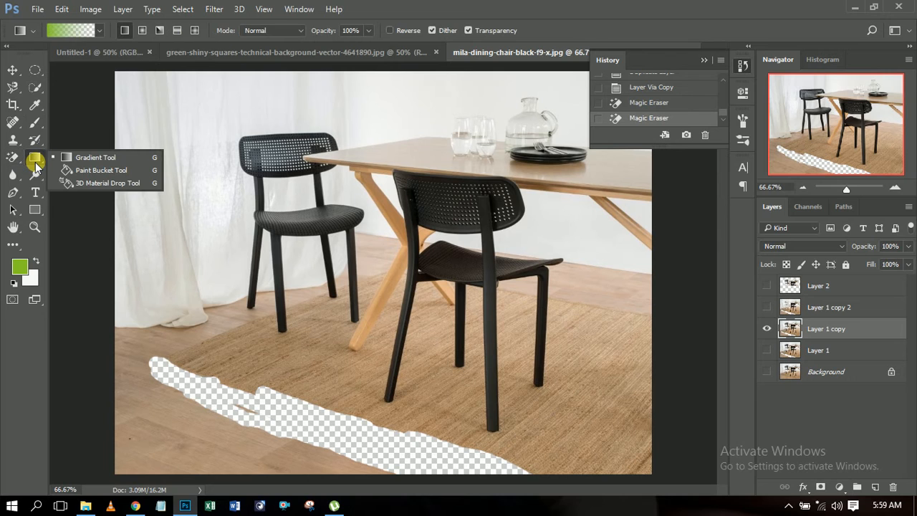
pyautogui.click(12, 157)
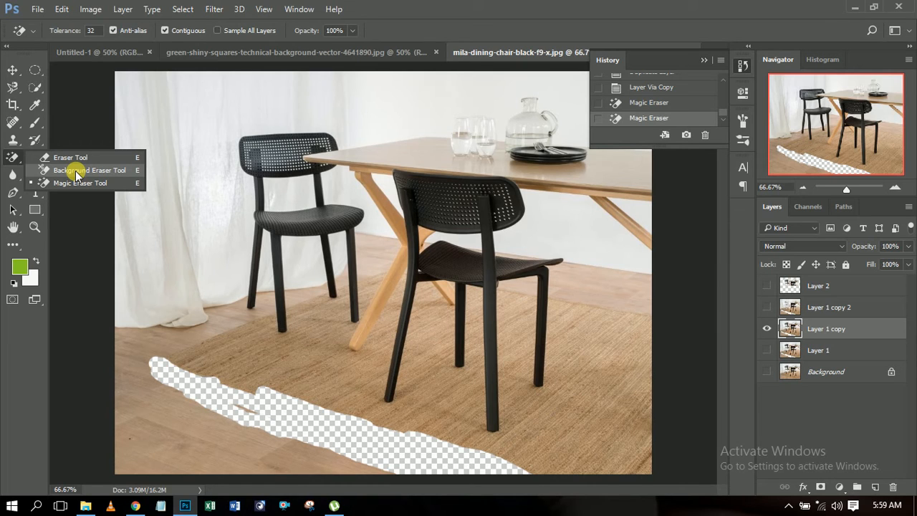
pyautogui.click(13, 157)
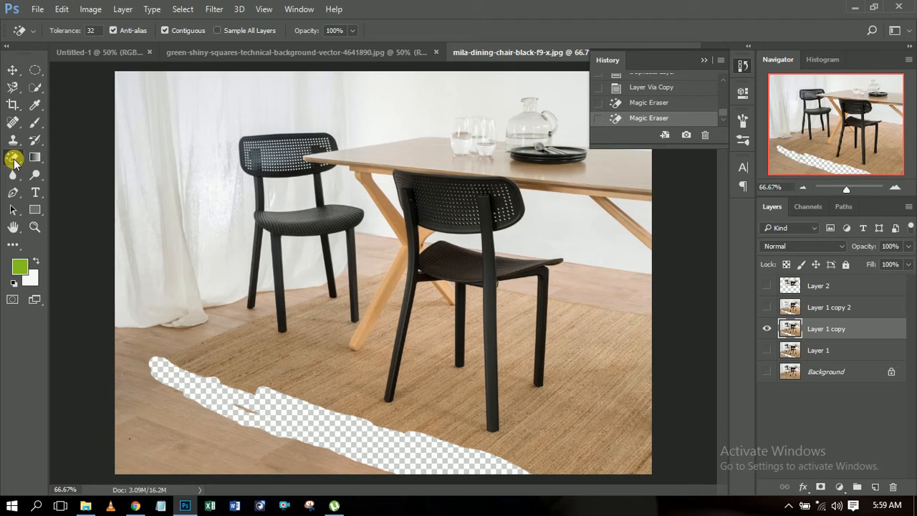
pyautogui.click(37, 157)
pyautogui.rightClick(35, 158)
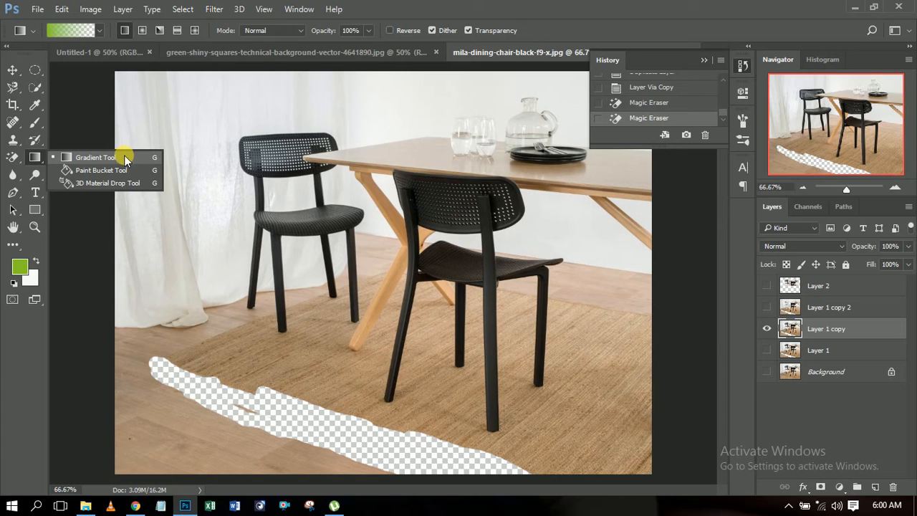
pyautogui.click(124, 157)
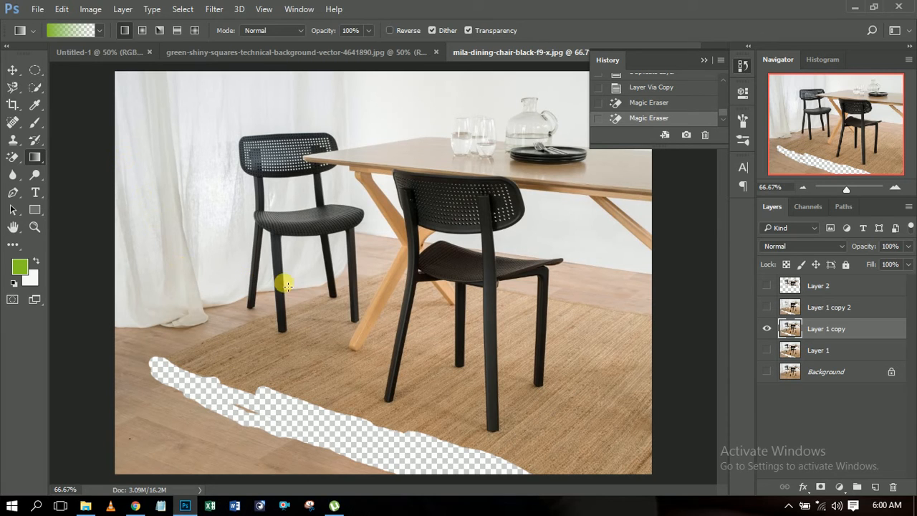
# Step: Try a green-to-transparent linear gradient downward from the rear chair's seat to the erased rug band on Layer 1 copy, and undo it
pyautogui.moveTo(259, 303); pyautogui.dragTo(328, 246)
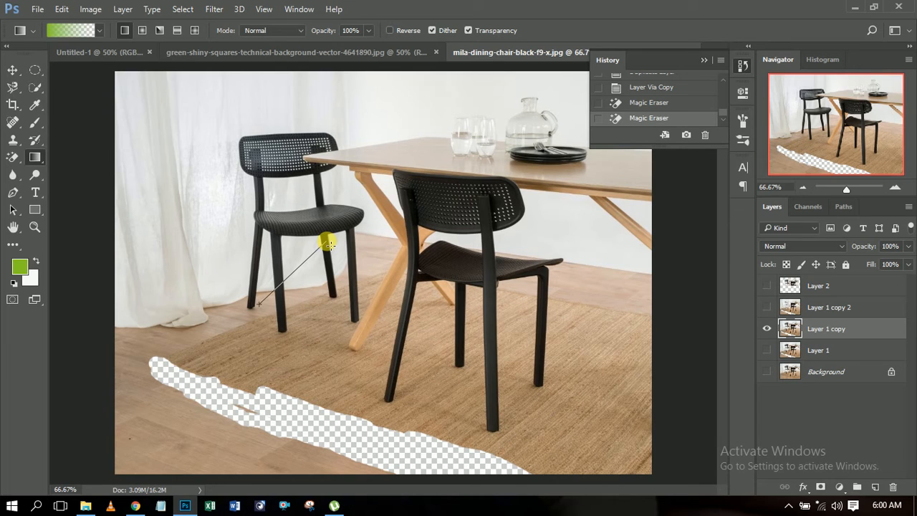
pyautogui.moveTo(328, 245); pyautogui.dragTo(330, 245)
pyautogui.moveTo(328, 245); pyautogui.dragTo(255, 412)
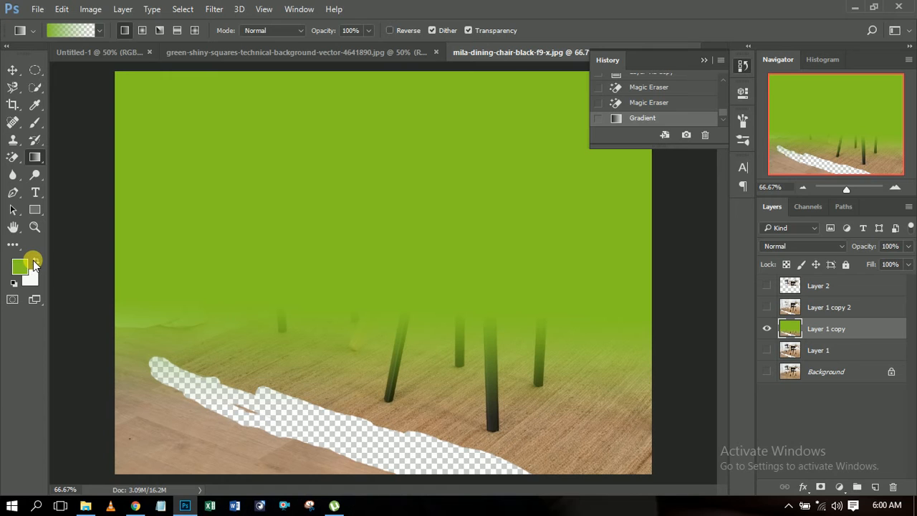
pyautogui.hotkey('ctrl', 'z')
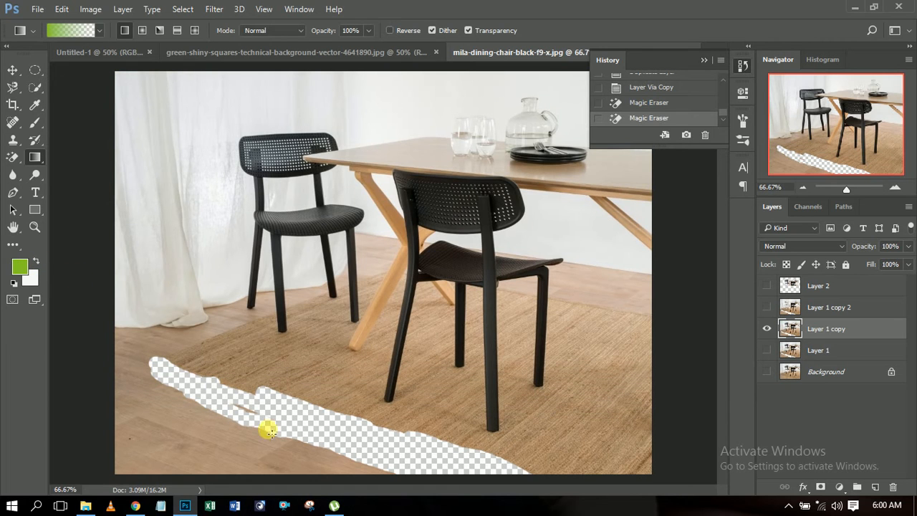
# Step: Apply a green-to-transparent linear gradient upward from the erased rug band on Layer 1 copy, and view the gradient presets
pyautogui.moveTo(298, 417); pyautogui.dragTo(305, 306)
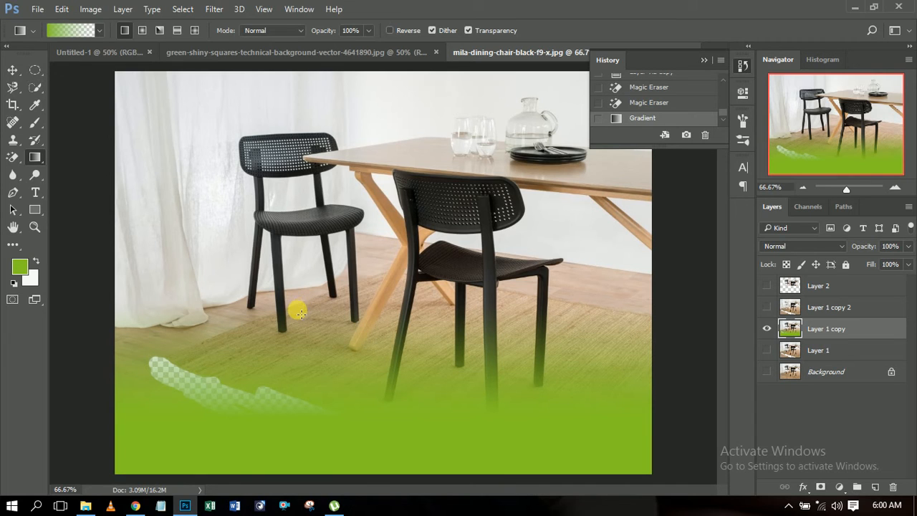
pyautogui.click(99, 32)
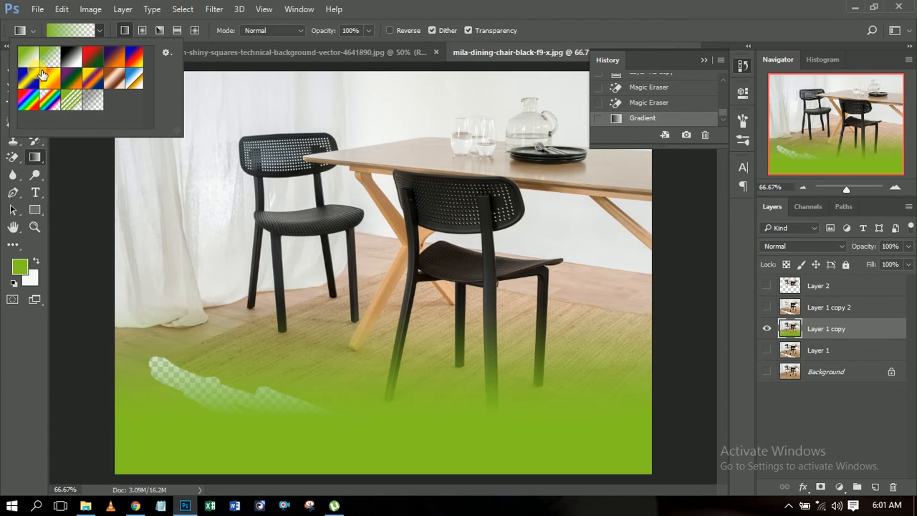
pyautogui.click(100, 32)
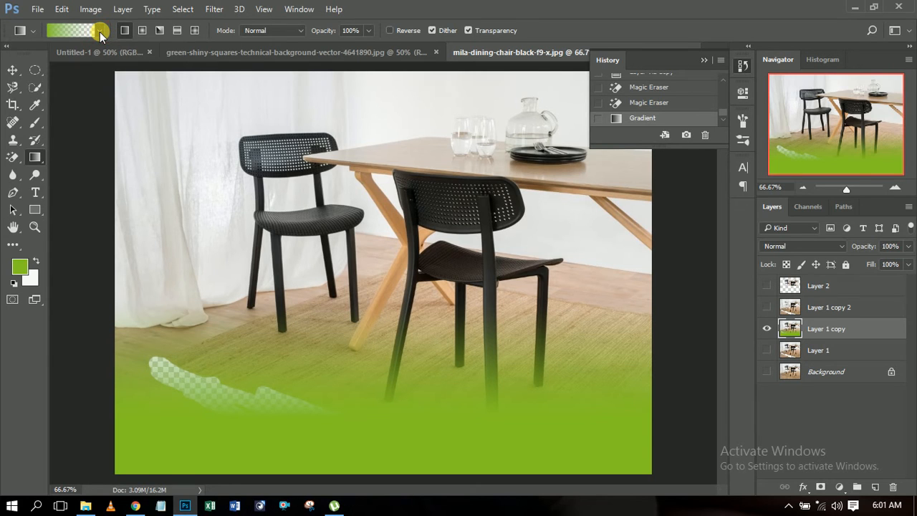
pyautogui.click(99, 31)
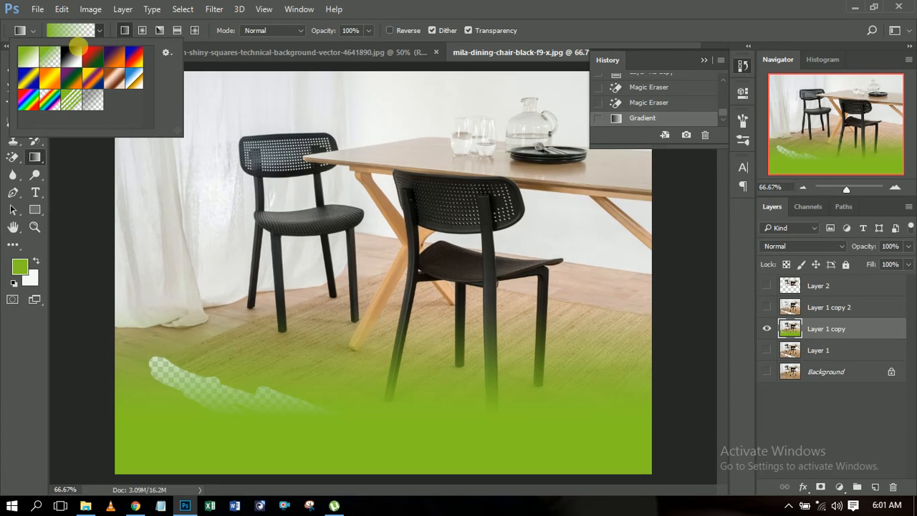
pyautogui.click(96, 34)
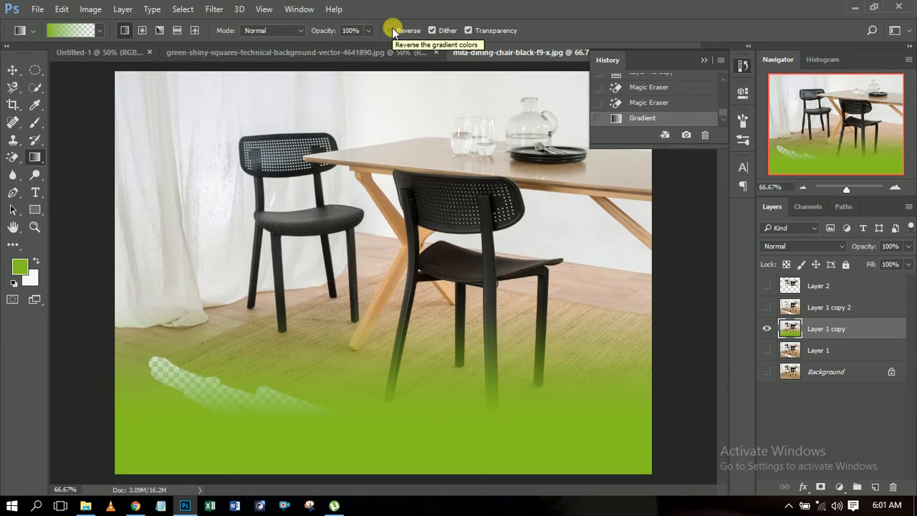
# Step: Try the green-to-white gradient preset with Reverse on and off, and return to the green-to-transparent preset
pyautogui.click(100, 30)
pyautogui.click(39, 63)
pyautogui.click(102, 30)
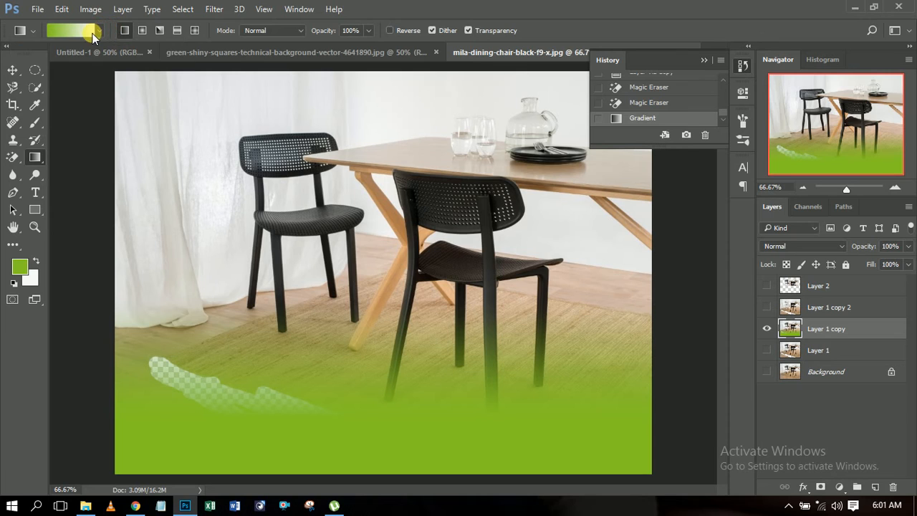
pyautogui.click(391, 30)
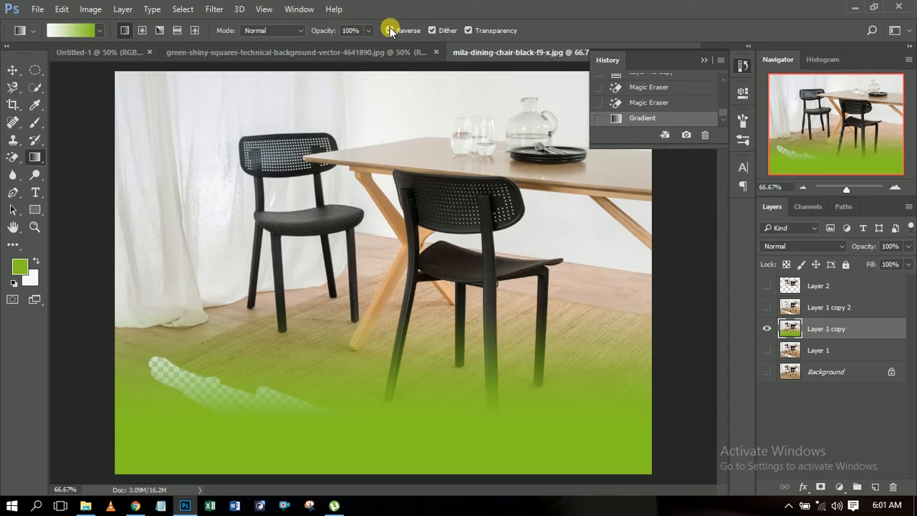
pyautogui.click(390, 31)
pyautogui.click(100, 31)
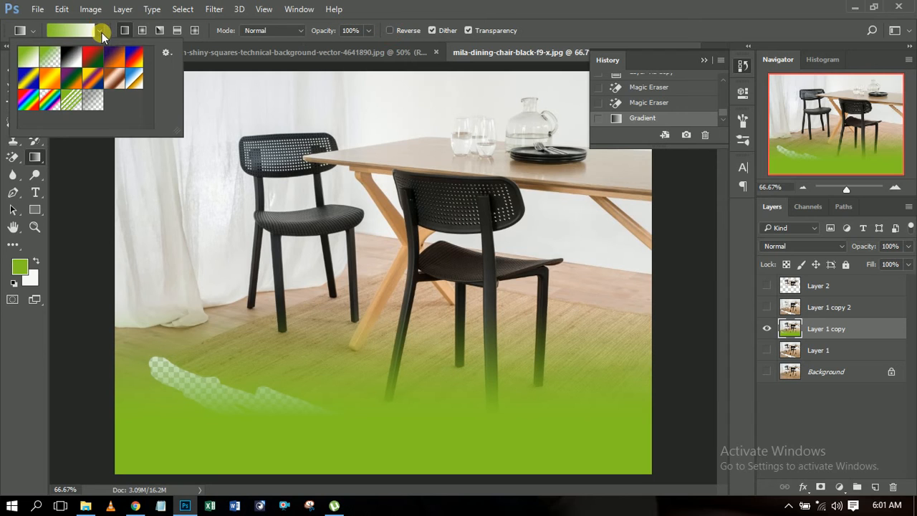
pyautogui.click(64, 60)
pyautogui.click(100, 31)
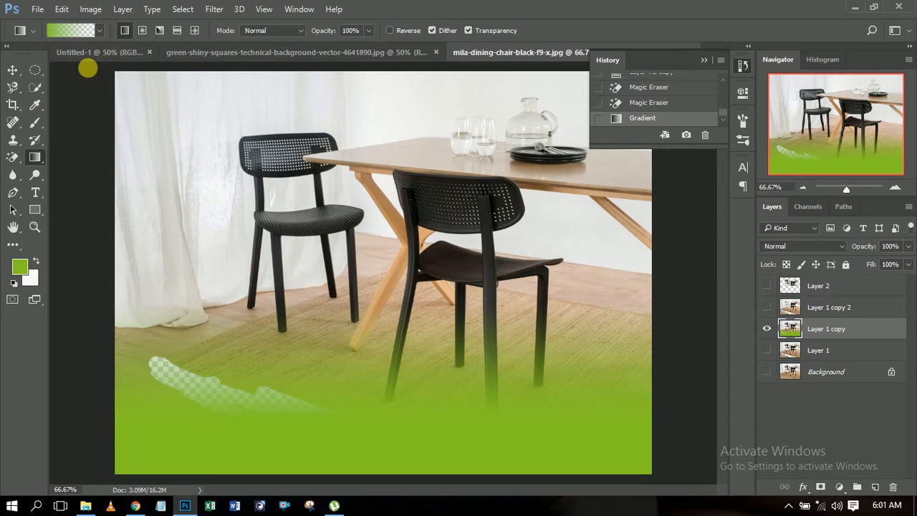
# Step: Activate the Paint Bucket tool and set the foreground color to red c22525
pyautogui.rightClick(33, 159)
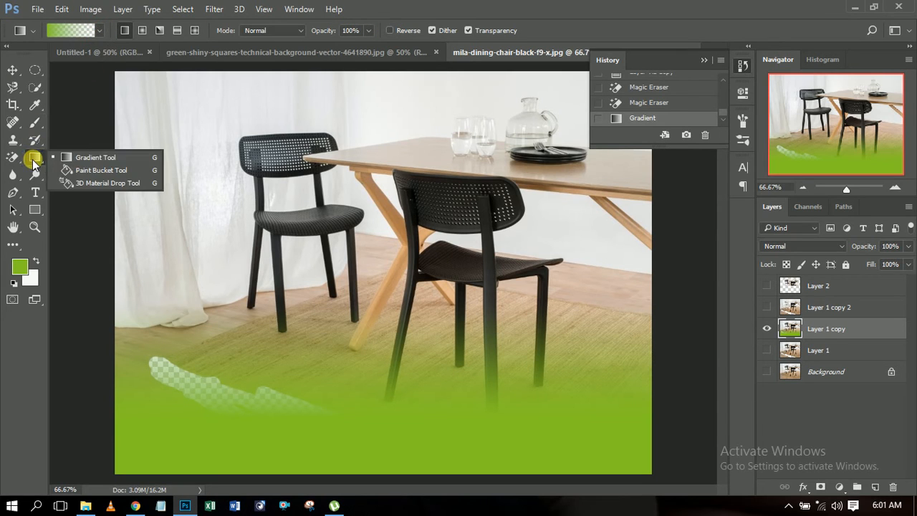
pyautogui.click(98, 171)
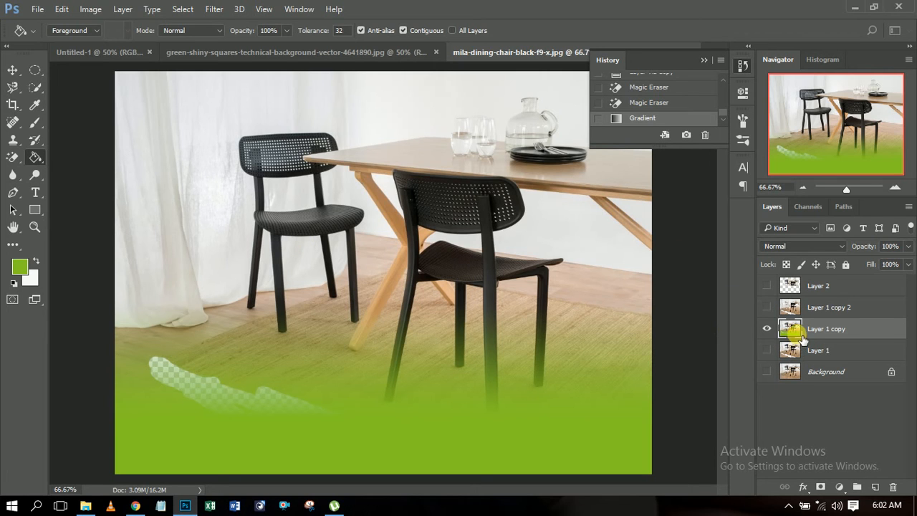
pyautogui.click(21, 271)
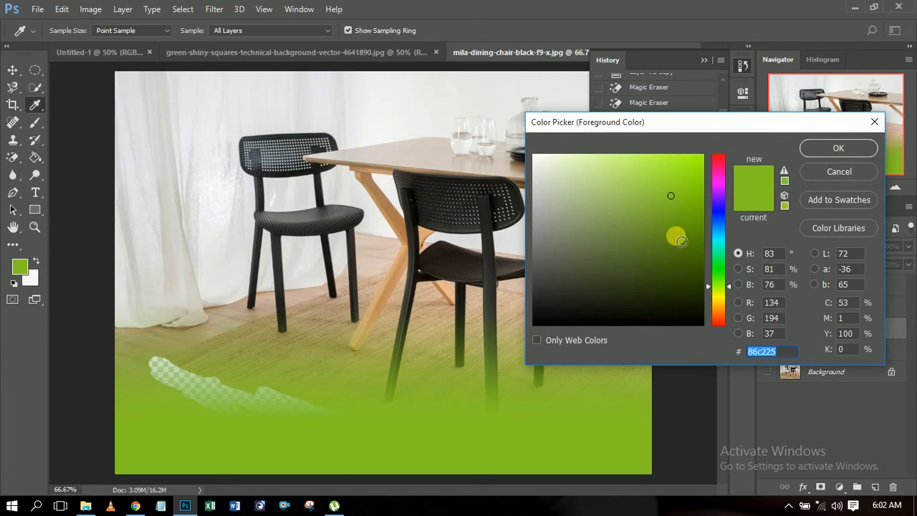
pyautogui.click(720, 319)
pyautogui.moveTo(730, 317); pyautogui.dragTo(731, 327)
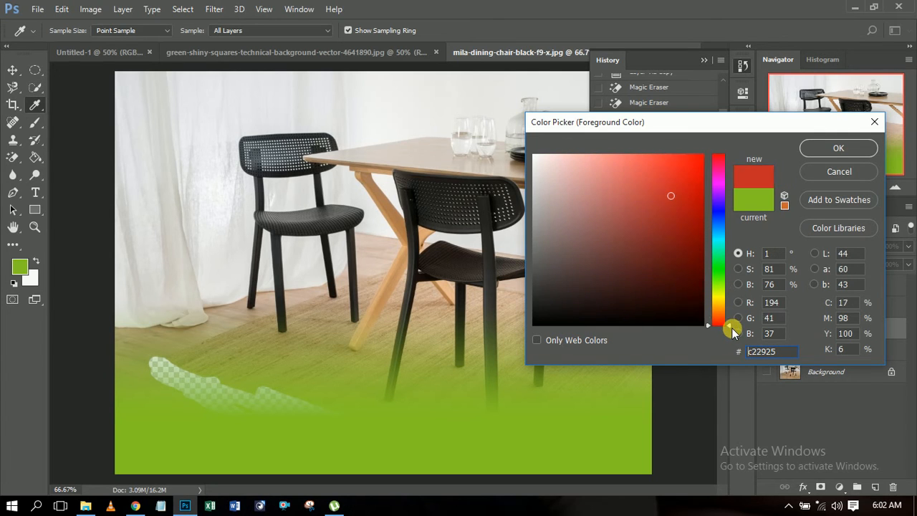
pyautogui.click(831, 148)
pyautogui.press('g')
# Step: Fill the three pale background areas between the rear chair's legs with red
pyautogui.click(306, 262)
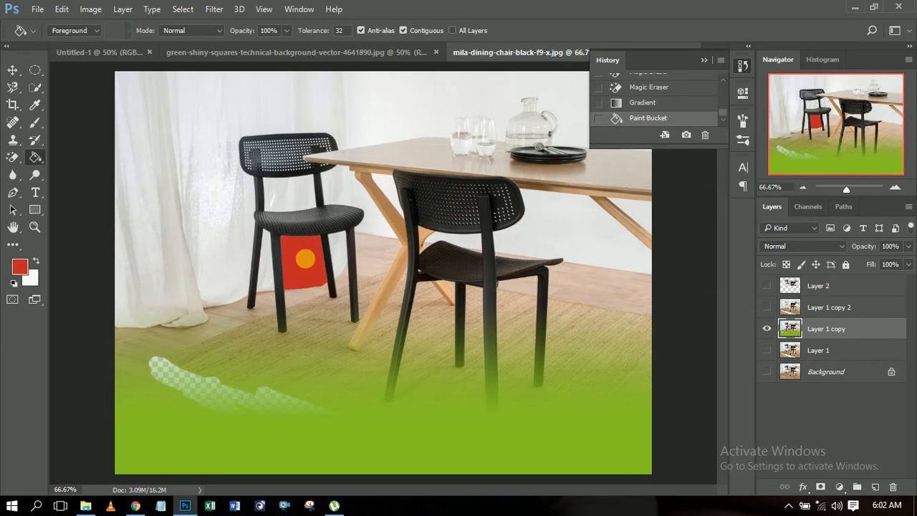
pyautogui.click(264, 263)
pyautogui.click(340, 245)
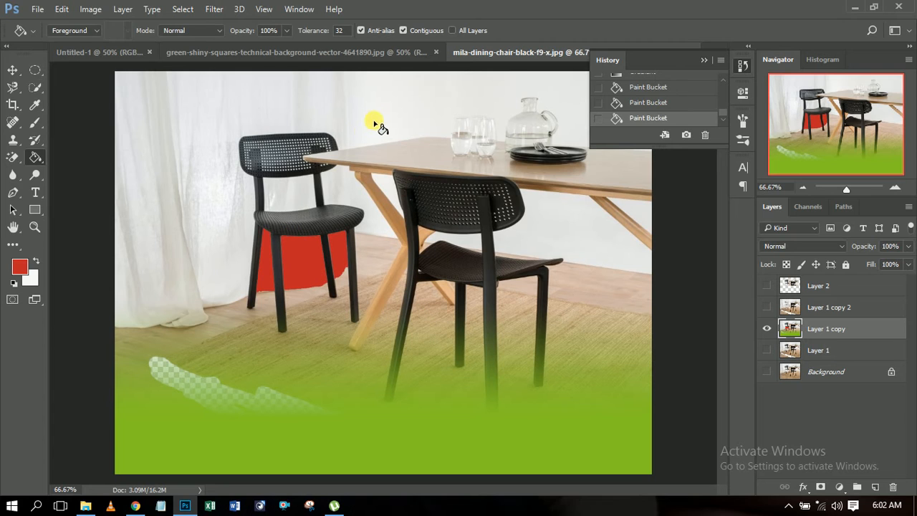
# Step: Fill the front chair's backrest, seat and upper legs with red using the Paint Bucket
pyautogui.click(405, 210)
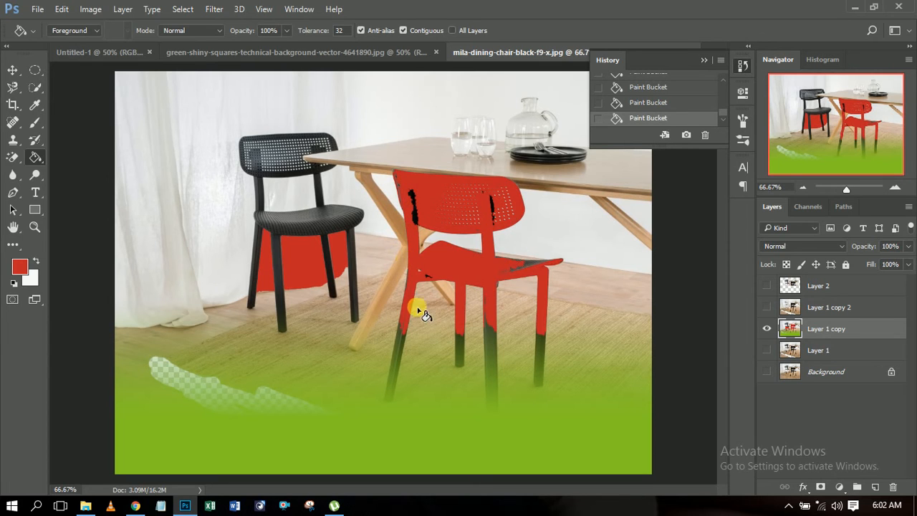
pyautogui.click(399, 335)
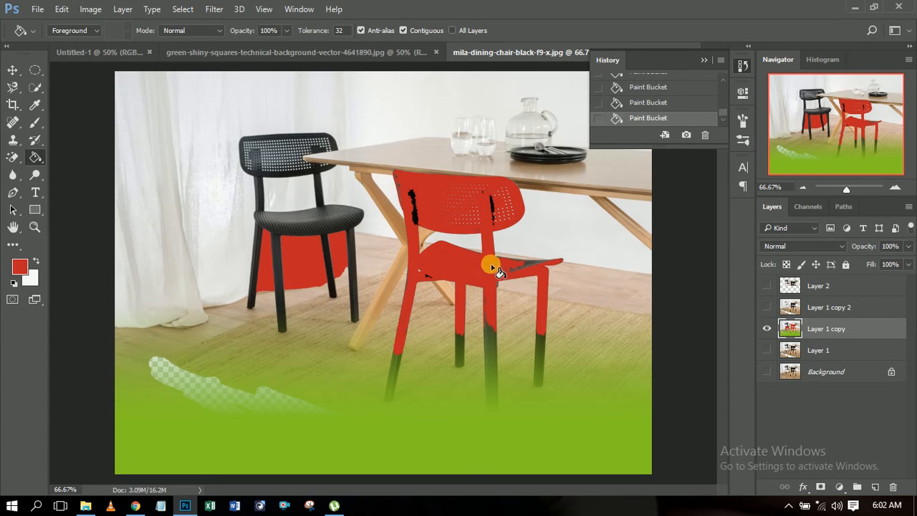
pyautogui.click(533, 262)
# Step: Blur the rear chair's backrest with the Blur tool, using a 105 px brush at 24% hardness
pyautogui.click(42, 159)
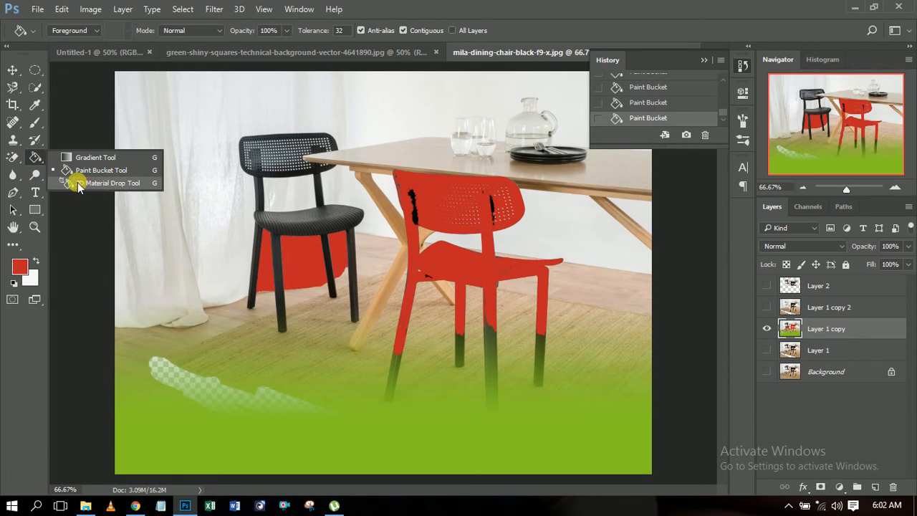
pyautogui.click(12, 174)
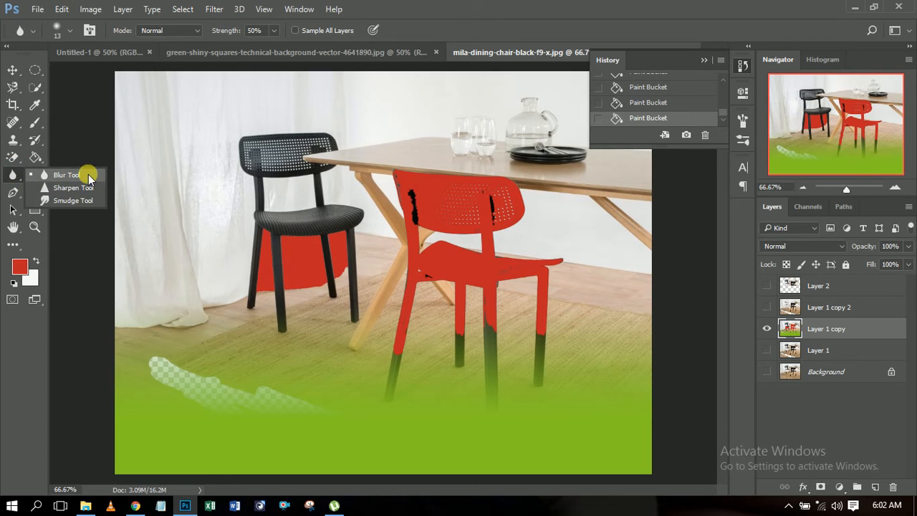
pyautogui.click(89, 177)
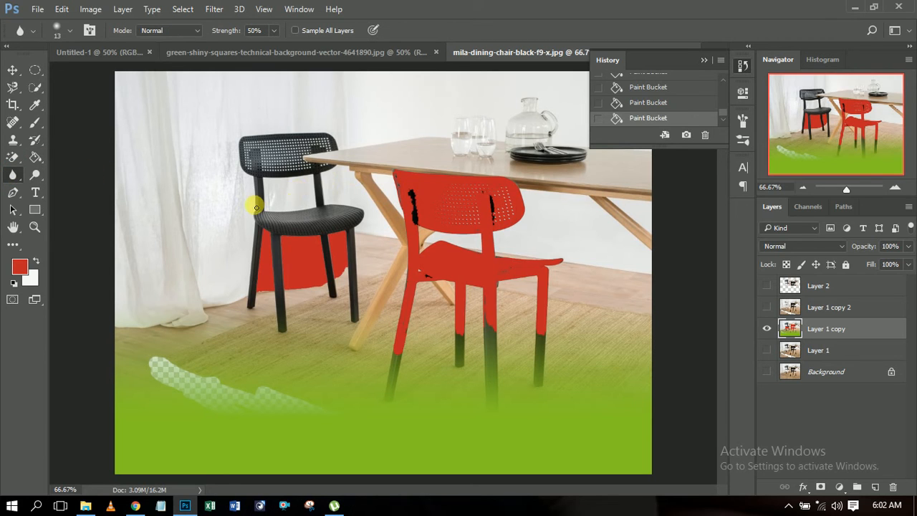
pyautogui.rightClick(212, 197)
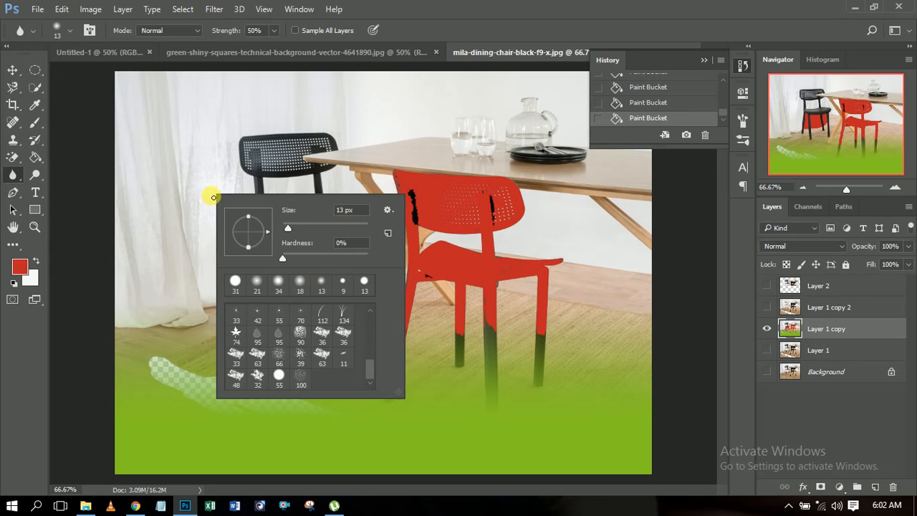
pyautogui.moveTo(293, 229); pyautogui.dragTo(321, 230)
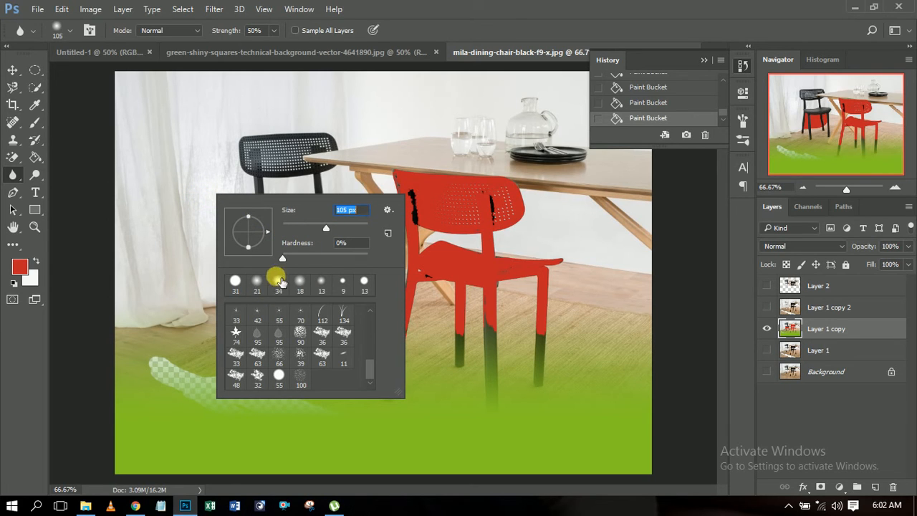
pyautogui.moveTo(281, 259); pyautogui.dragTo(303, 258)
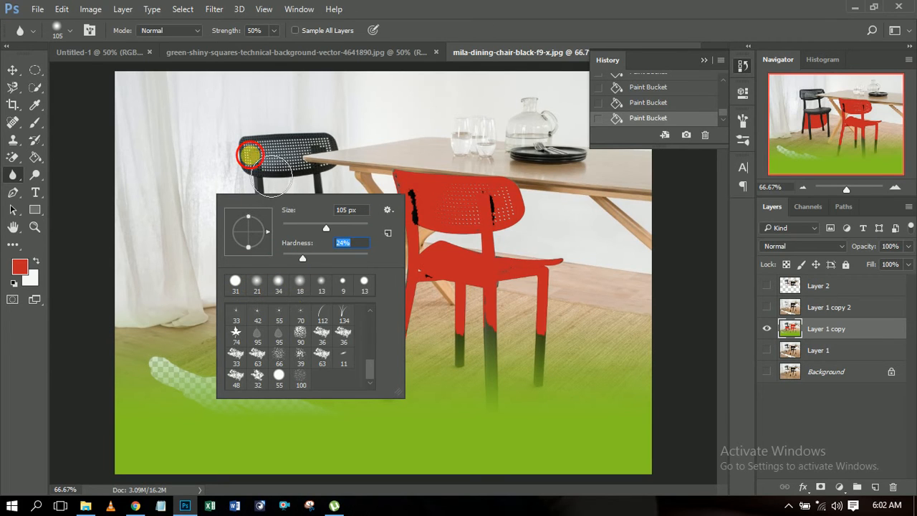
pyautogui.click(250, 154)
pyautogui.moveTo(338, 146)
pyautogui.mouseDown()
pyautogui.moveTo(242, 145)
pyautogui.moveTo(331, 147)
pyautogui.moveTo(334, 157)
pyautogui.moveTo(217, 153)
pyautogui.moveTo(303, 143)
pyautogui.moveTo(354, 163)
pyautogui.moveTo(356, 150)
pyautogui.moveTo(303, 123)
pyautogui.moveTo(246, 147)
pyautogui.moveTo(354, 135)
pyautogui.moveTo(280, 159)
pyautogui.moveTo(186, 147)
pyautogui.mouseUp()
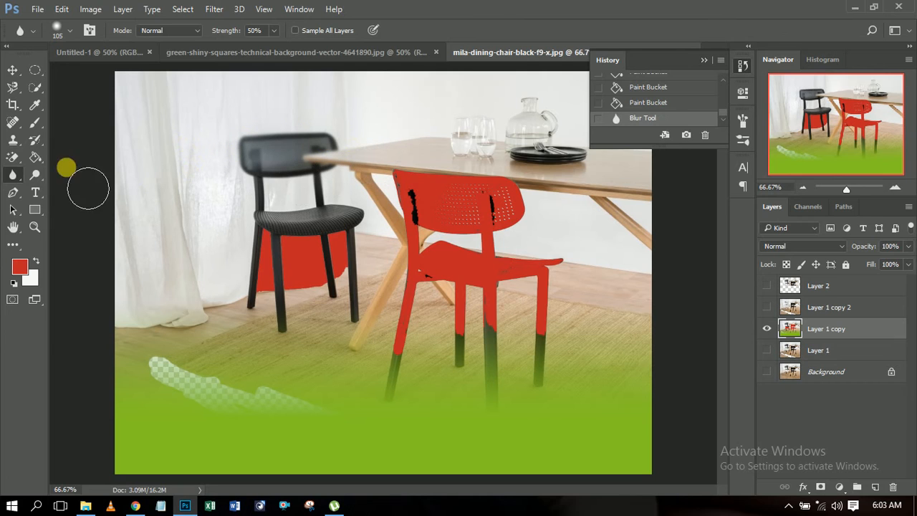
# Step: Sharpen a small area of the rear chair's blurred backrest with the Sharpen tool
pyautogui.rightClick(11, 174)
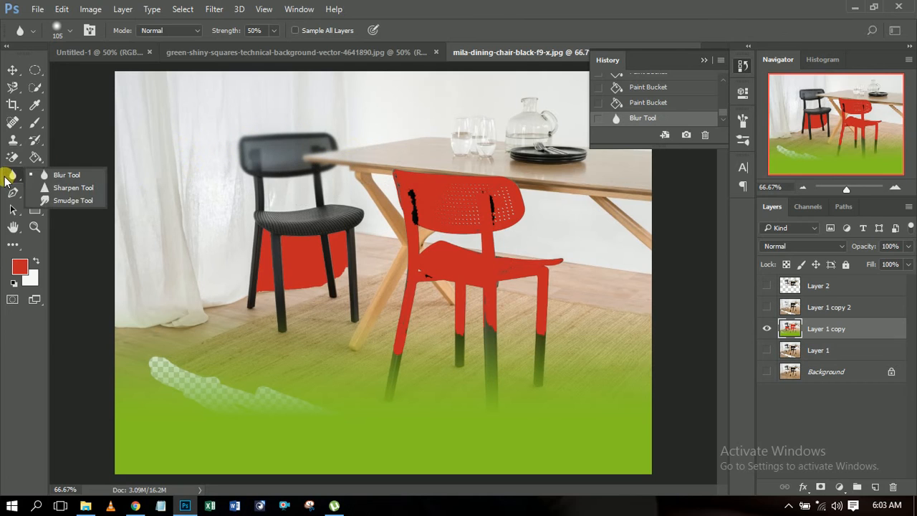
pyautogui.click(77, 190)
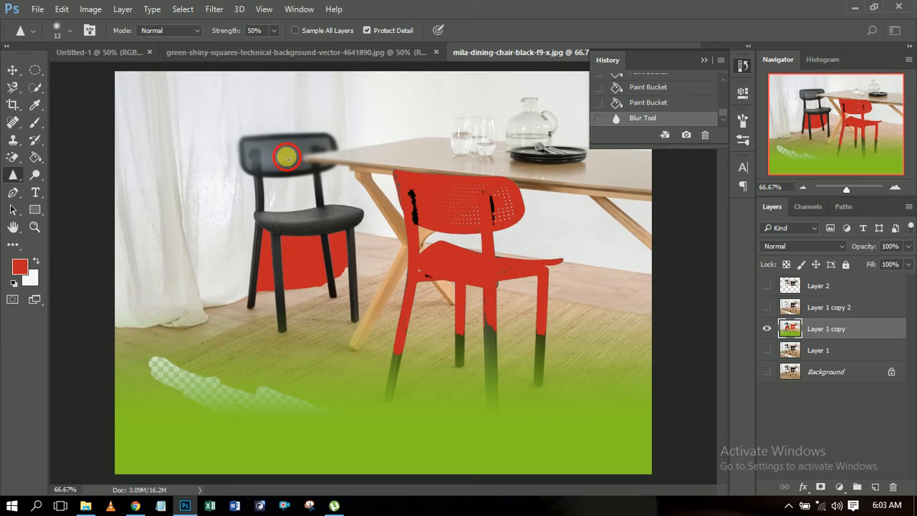
pyautogui.moveTo(289, 151)
pyautogui.mouseDown()
pyautogui.moveTo(277, 143)
pyautogui.moveTo(279, 155)
pyautogui.mouseUp()
# Step: Smudge the outer edge of the rear chair's backrest and the post below it with the Smudge tool
pyautogui.click(9, 174)
pyautogui.rightClick(8, 177)
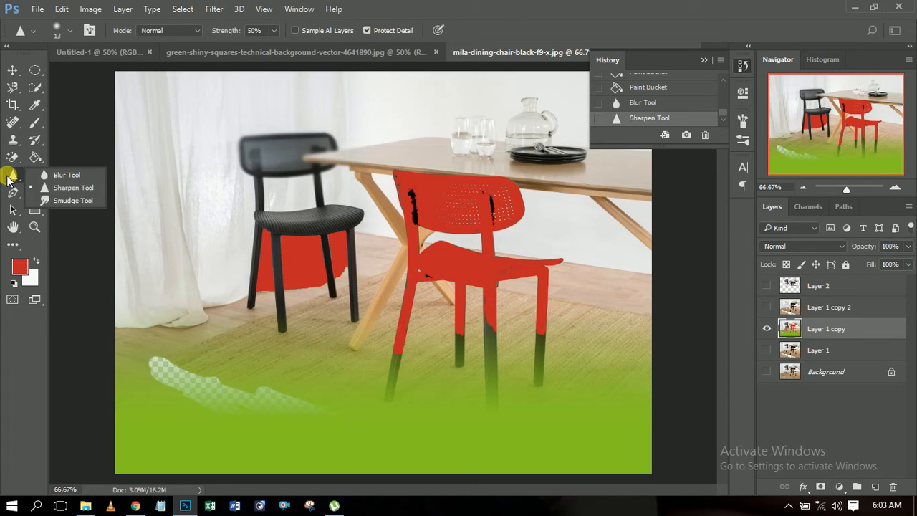
pyautogui.click(64, 204)
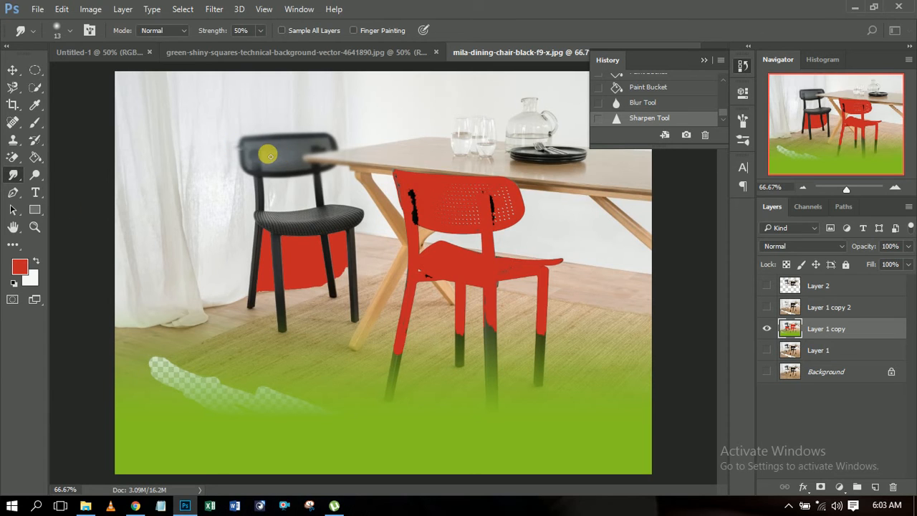
pyautogui.moveTo(256, 155)
pyautogui.mouseDown()
pyautogui.moveTo(246, 149)
pyautogui.moveTo(276, 157)
pyautogui.moveTo(251, 170)
pyautogui.moveTo(262, 181)
pyautogui.mouseUp()
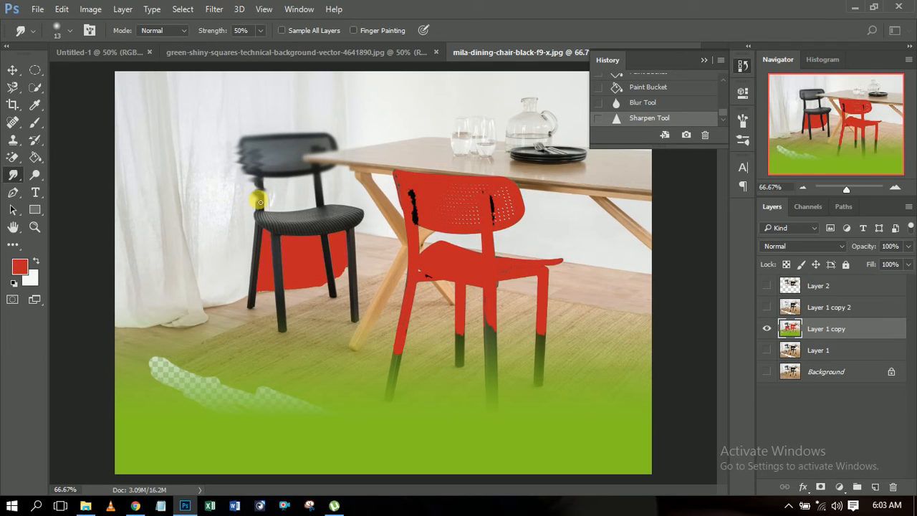
pyautogui.moveTo(262, 203)
pyautogui.mouseDown()
pyautogui.moveTo(266, 225)
pyautogui.moveTo(226, 212)
pyautogui.mouseUp()
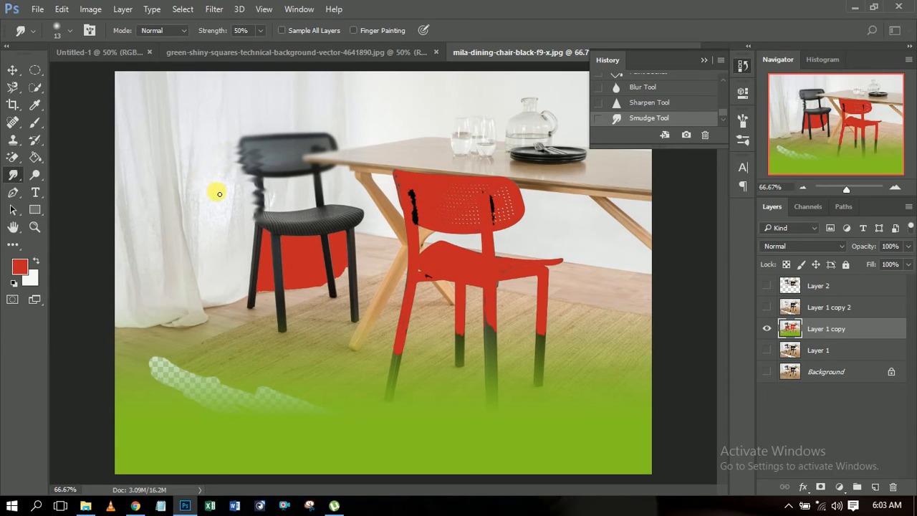
pyautogui.click(227, 154)
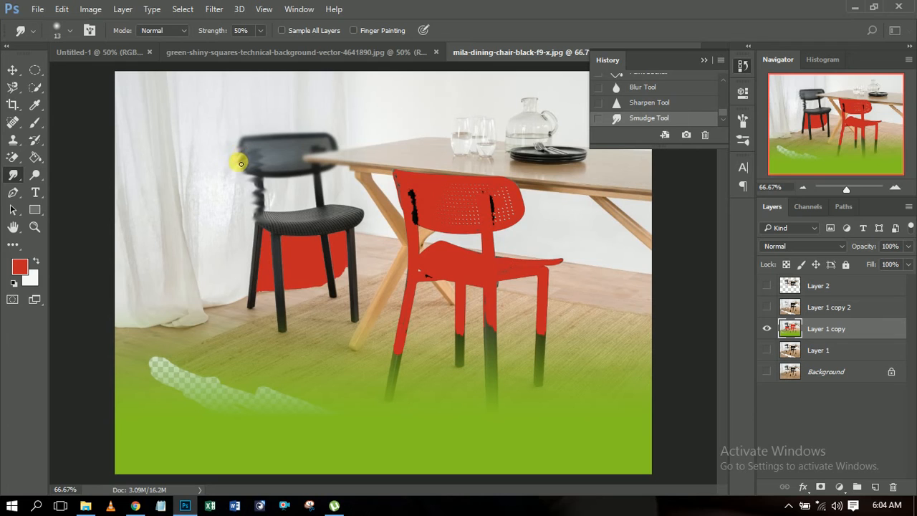
pyautogui.moveTo(229, 180)
pyautogui.mouseDown()
pyautogui.moveTo(241, 160)
pyautogui.moveTo(252, 168)
pyautogui.mouseUp()
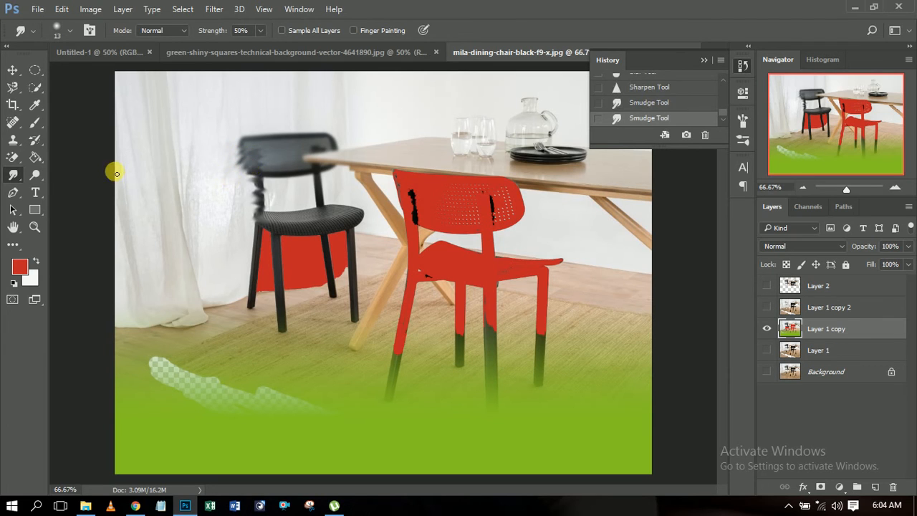
# Step: Blur the rear chair's smudged post down to the seat with the Blur tool
pyautogui.rightClick(13, 174)
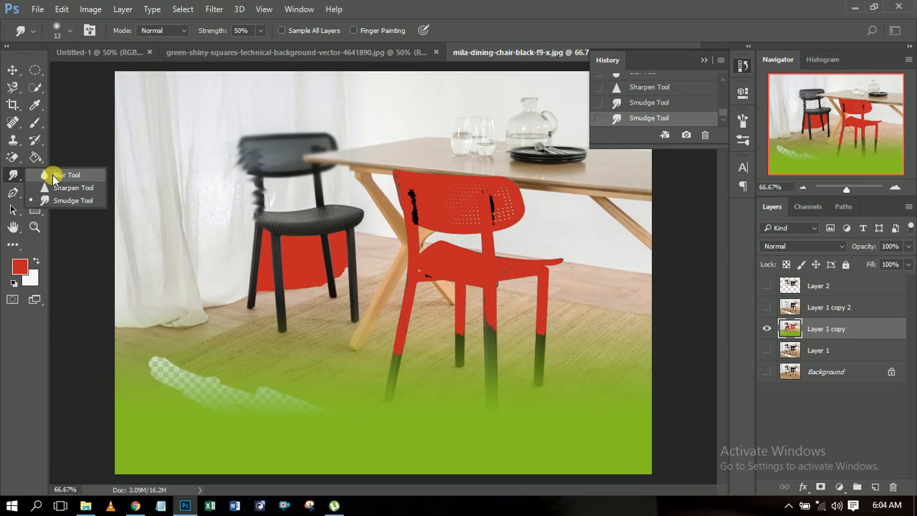
pyautogui.click(54, 176)
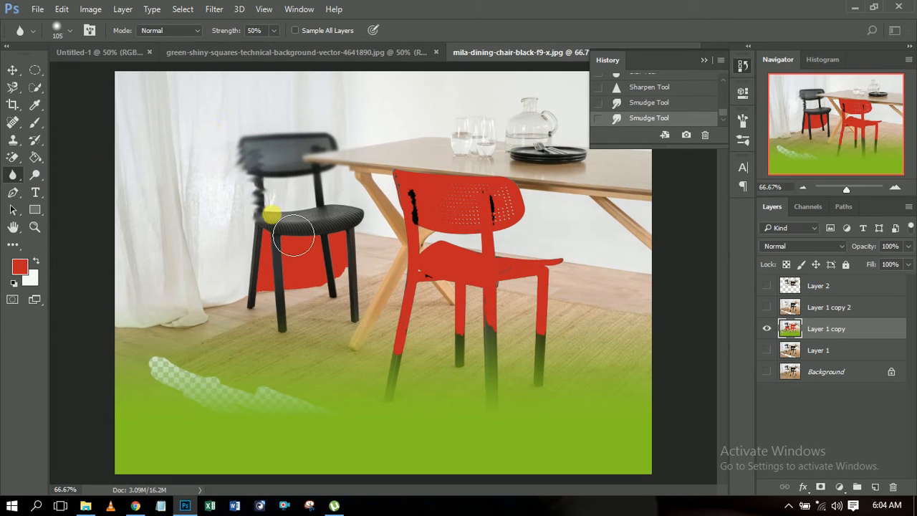
pyautogui.moveTo(256, 178)
pyautogui.mouseDown()
pyautogui.moveTo(280, 164)
pyautogui.moveTo(273, 215)
pyautogui.moveTo(271, 160)
pyautogui.moveTo(274, 229)
pyautogui.mouseUp()
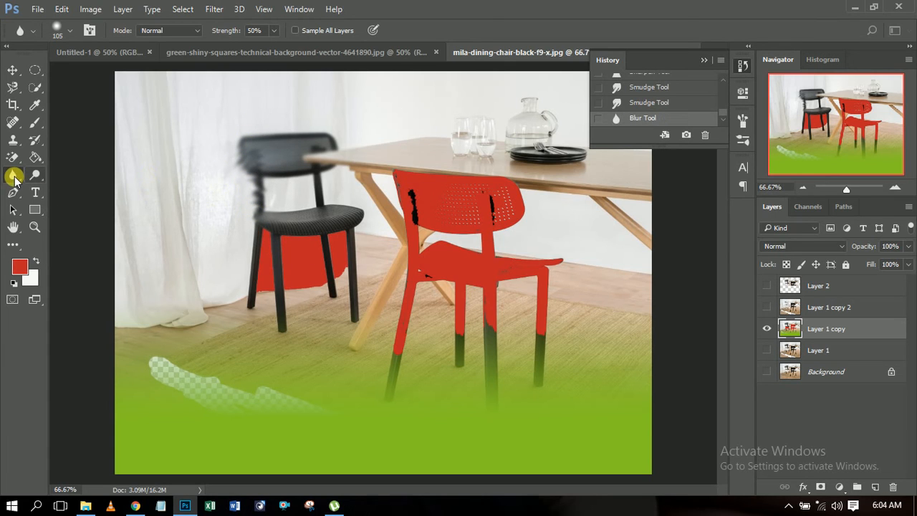
pyautogui.rightClick(14, 177)
pyautogui.click(13, 177)
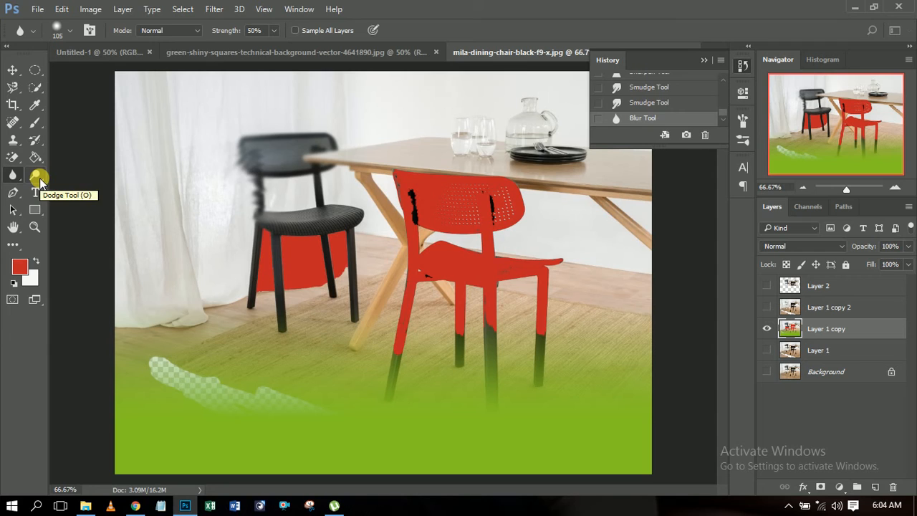
# Step: Lighten the rear chair's backrest and a spot on the curtain beside it with the Dodge tool
pyautogui.click(38, 177)
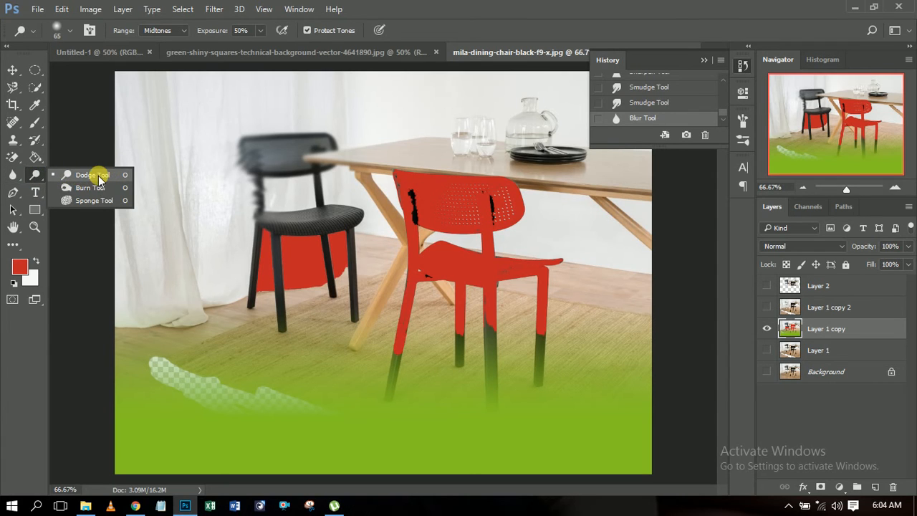
pyautogui.click(98, 177)
pyautogui.moveTo(274, 202)
pyautogui.mouseDown()
pyautogui.moveTo(244, 167)
pyautogui.moveTo(273, 191)
pyautogui.moveTo(287, 190)
pyautogui.moveTo(248, 151)
pyautogui.moveTo(300, 189)
pyautogui.moveTo(278, 152)
pyautogui.moveTo(298, 166)
pyautogui.moveTo(284, 150)
pyautogui.moveTo(300, 160)
pyautogui.moveTo(299, 151)
pyautogui.moveTo(327, 160)
pyautogui.mouseUp()
pyautogui.click(211, 155)
# Step: Darken the rear chair's seat and the tabletop with the Burn tool
pyautogui.click(34, 175)
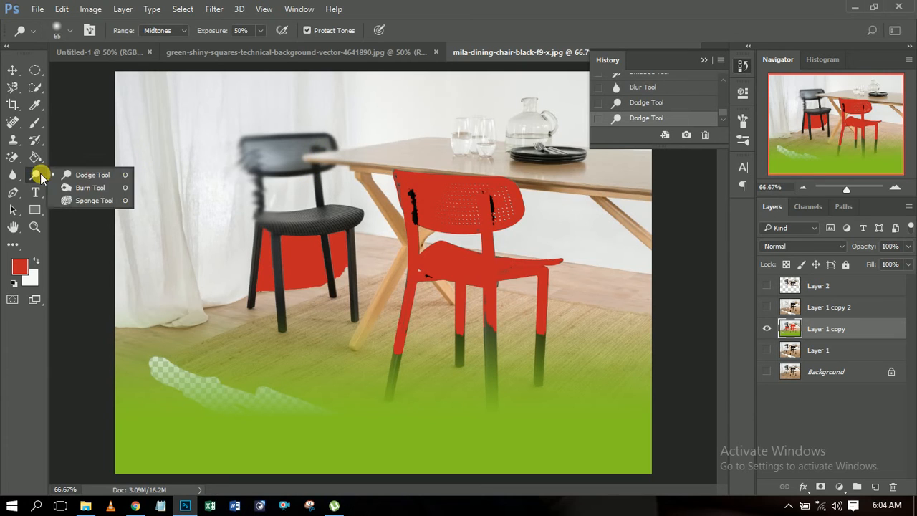
pyautogui.click(86, 189)
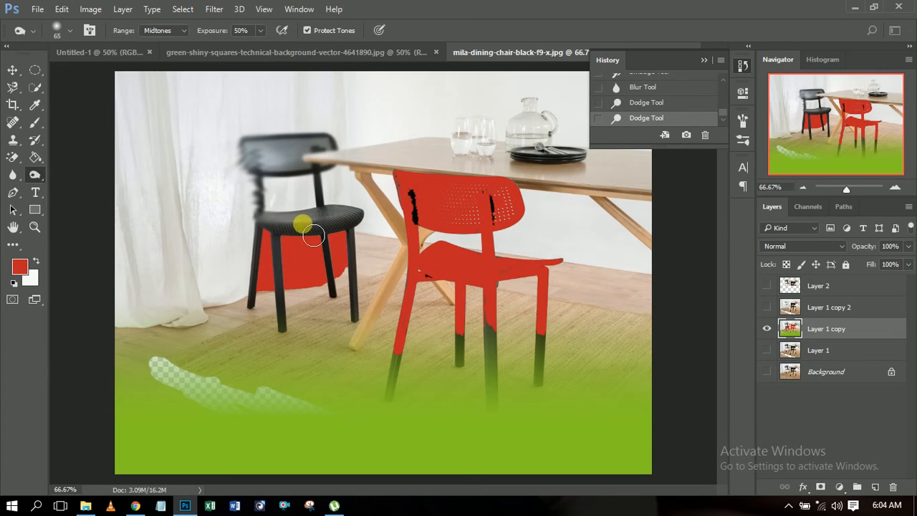
pyautogui.moveTo(367, 235)
pyautogui.mouseDown()
pyautogui.moveTo(295, 227)
pyautogui.moveTo(380, 226)
pyautogui.moveTo(293, 230)
pyautogui.moveTo(371, 231)
pyautogui.moveTo(296, 218)
pyautogui.moveTo(368, 233)
pyautogui.moveTo(389, 225)
pyautogui.moveTo(296, 228)
pyautogui.moveTo(344, 225)
pyautogui.mouseUp()
pyautogui.moveTo(307, 255)
pyautogui.mouseDown()
pyautogui.moveTo(281, 313)
pyautogui.moveTo(250, 307)
pyautogui.moveTo(262, 264)
pyautogui.mouseUp()
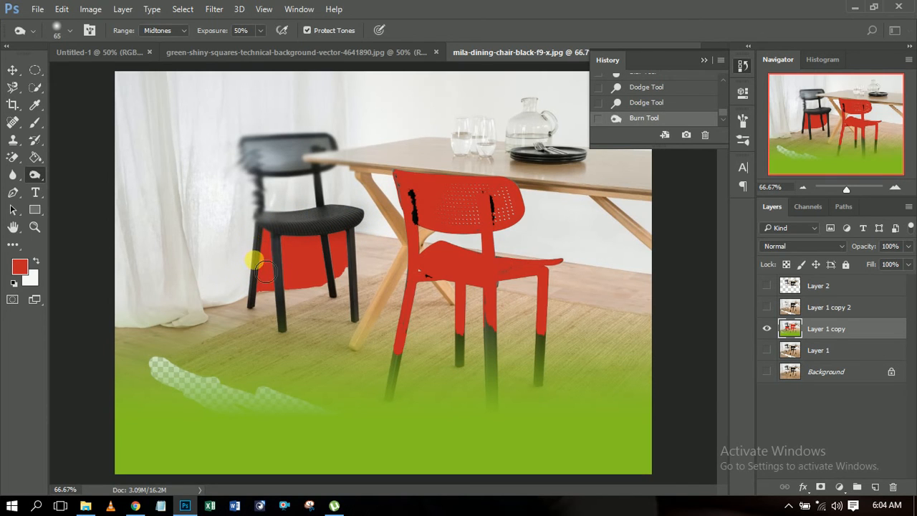
pyautogui.moveTo(388, 151)
pyautogui.mouseDown()
pyautogui.moveTo(439, 156)
pyautogui.moveTo(406, 164)
pyautogui.moveTo(442, 163)
pyautogui.moveTo(348, 162)
pyautogui.moveTo(457, 176)
pyautogui.moveTo(497, 197)
pyautogui.moveTo(446, 176)
pyautogui.moveTo(484, 180)
pyautogui.moveTo(416, 154)
pyautogui.moveTo(471, 162)
pyautogui.moveTo(325, 165)
pyautogui.moveTo(494, 153)
pyautogui.moveTo(455, 153)
pyautogui.moveTo(458, 165)
pyautogui.moveTo(497, 175)
pyautogui.moveTo(427, 157)
pyautogui.moveTo(380, 166)
pyautogui.moveTo(477, 158)
pyautogui.mouseUp()
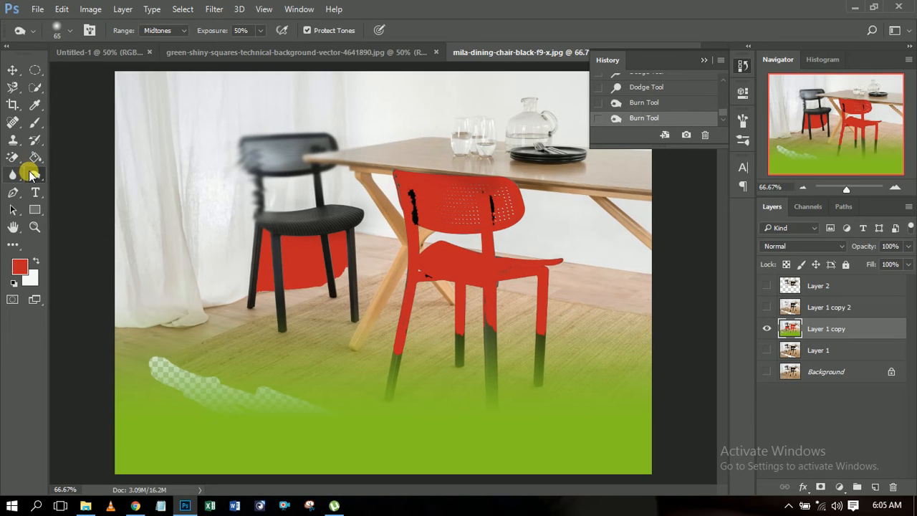
# Step: Lighten the front part of the tabletop with the Dodge tool
pyautogui.click(30, 174)
pyautogui.click(77, 171)
pyautogui.moveTo(462, 166)
pyautogui.mouseDown()
pyautogui.moveTo(373, 163)
pyautogui.moveTo(444, 155)
pyautogui.moveTo(323, 158)
pyautogui.moveTo(460, 164)
pyautogui.moveTo(456, 172)
pyautogui.moveTo(324, 159)
pyautogui.mouseUp()
# Step: Desaturate the wooden tabletop around the glasses with the Sponge tool
pyautogui.click(33, 176)
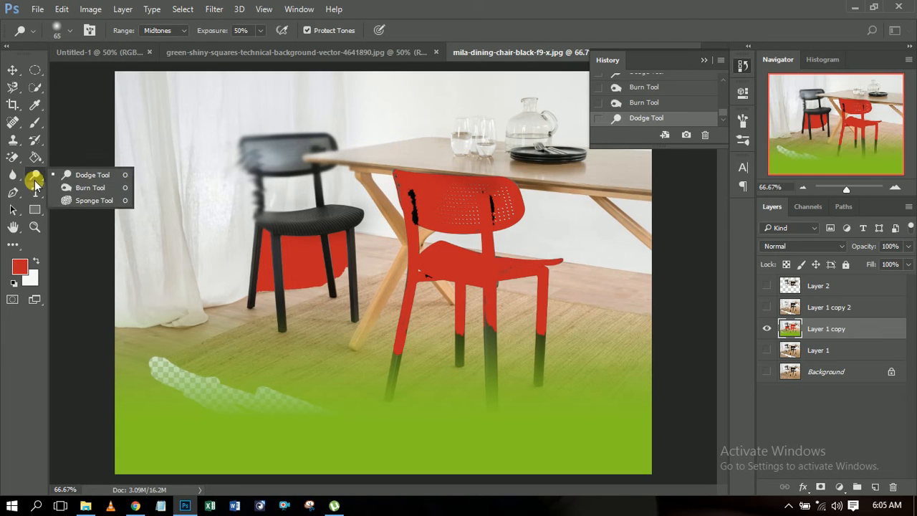
pyautogui.click(97, 201)
pyautogui.moveTo(472, 174)
pyautogui.mouseDown()
pyautogui.moveTo(381, 164)
pyautogui.moveTo(453, 157)
pyautogui.moveTo(408, 168)
pyautogui.moveTo(512, 171)
pyautogui.moveTo(358, 156)
pyautogui.moveTo(490, 178)
pyautogui.moveTo(494, 165)
pyautogui.moveTo(436, 164)
pyautogui.mouseUp()
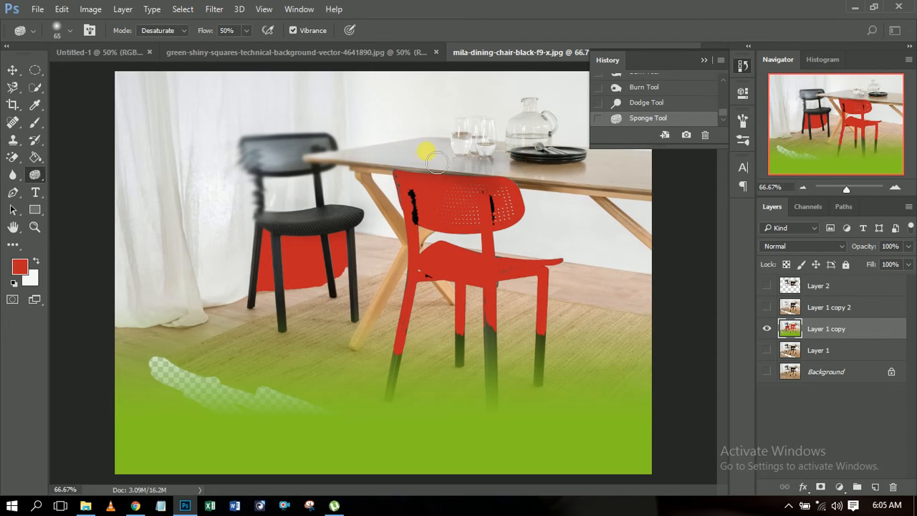
pyautogui.moveTo(494, 159)
pyautogui.mouseDown()
pyautogui.moveTo(404, 152)
pyautogui.moveTo(466, 147)
pyautogui.moveTo(376, 153)
pyautogui.moveTo(423, 167)
pyautogui.moveTo(356, 160)
pyautogui.moveTo(413, 176)
pyautogui.moveTo(505, 157)
pyautogui.moveTo(494, 152)
pyautogui.moveTo(465, 153)
pyautogui.moveTo(517, 168)
pyautogui.moveTo(478, 180)
pyautogui.moveTo(416, 158)
pyautogui.moveTo(107, 202)
pyautogui.mouseUp()
# Step: Activate the Pen tool and view its related path tools
pyautogui.click(14, 192)
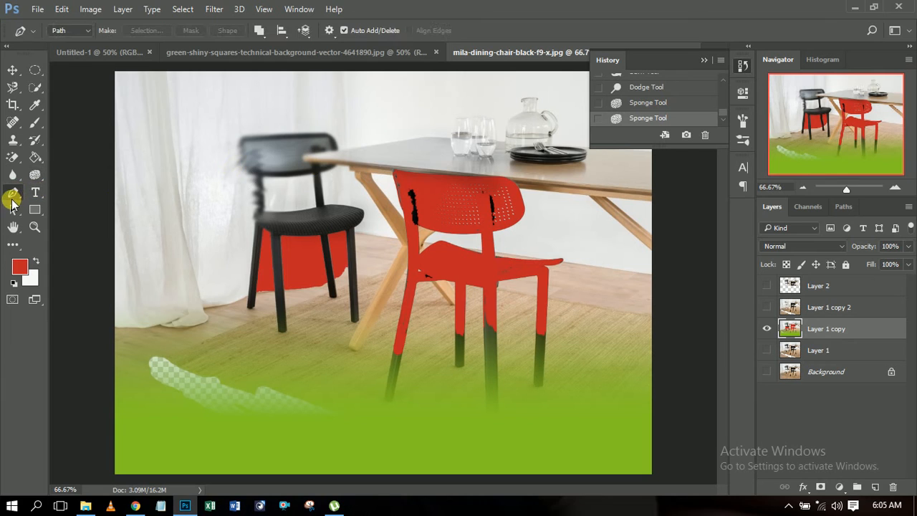
pyautogui.moveTo(14, 192); pyautogui.dragTo(71, 231)
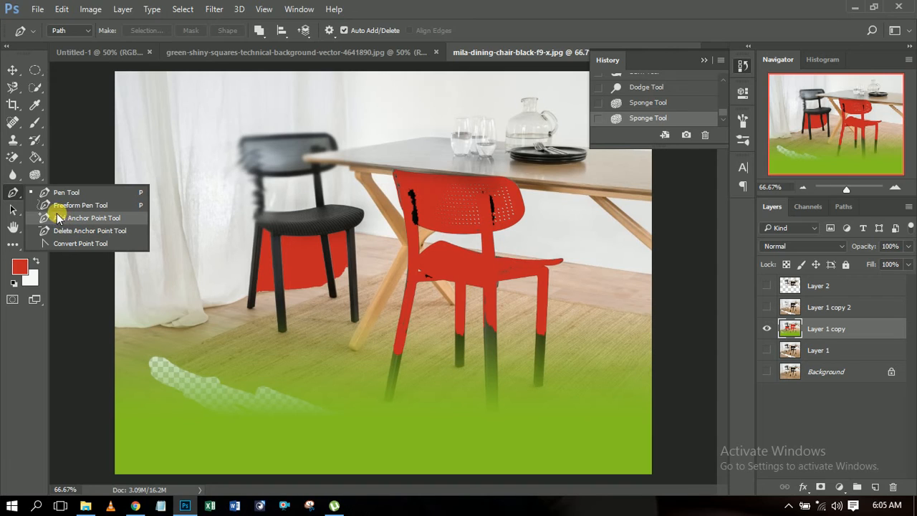
pyautogui.click(12, 193)
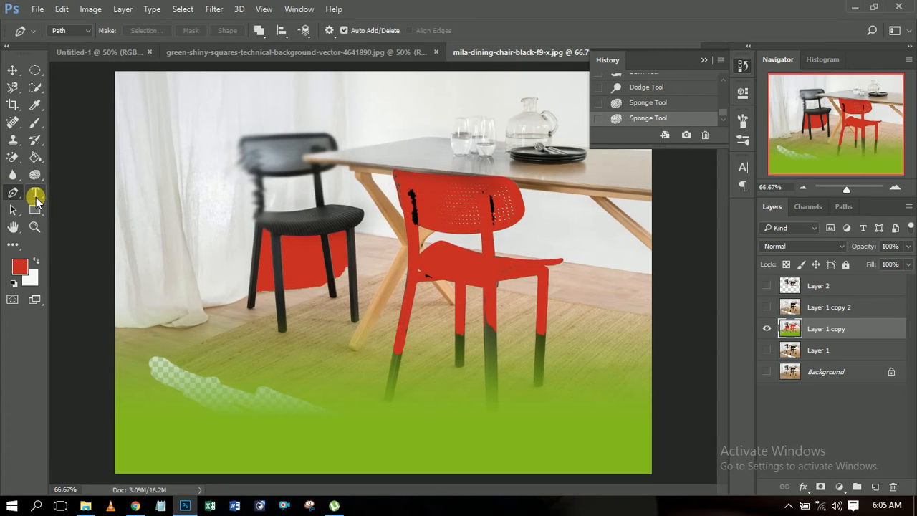
# Step: Add a person's name as horizontal text over the curtain beside the rear chair
pyautogui.click(37, 196)
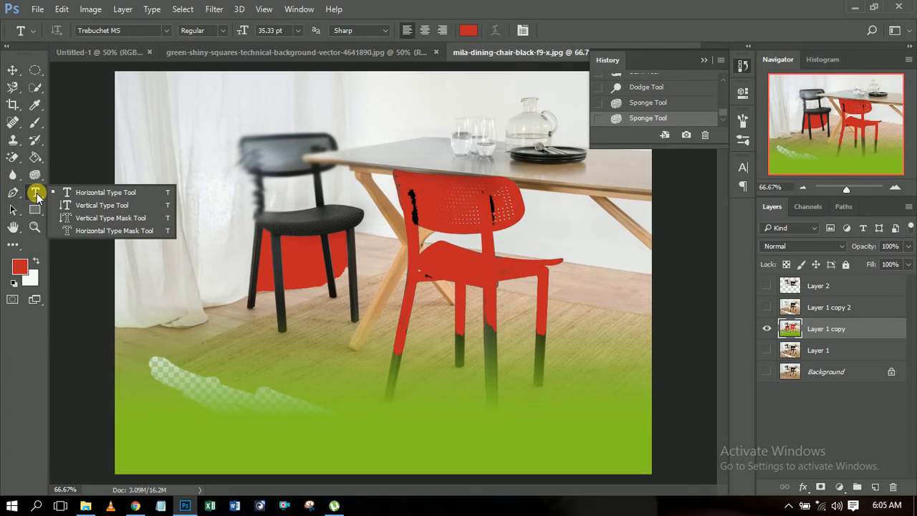
pyautogui.click(86, 193)
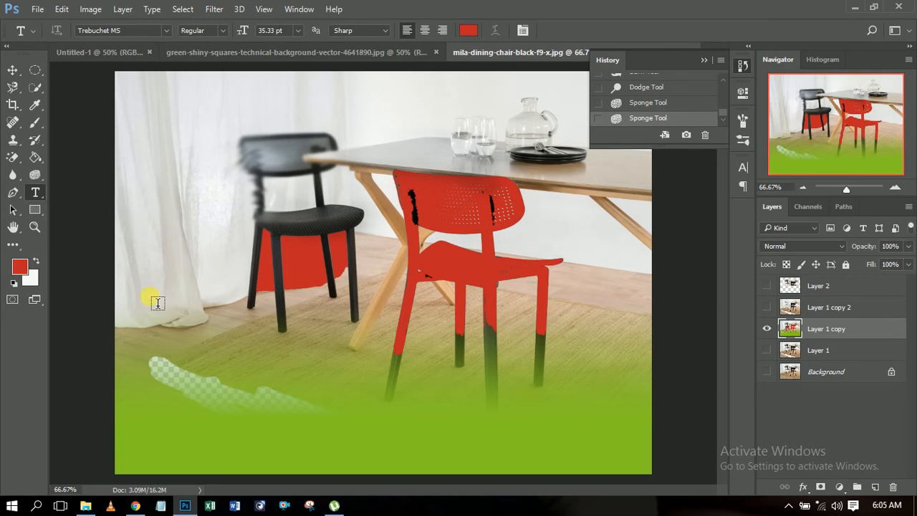
pyautogui.click(197, 255)
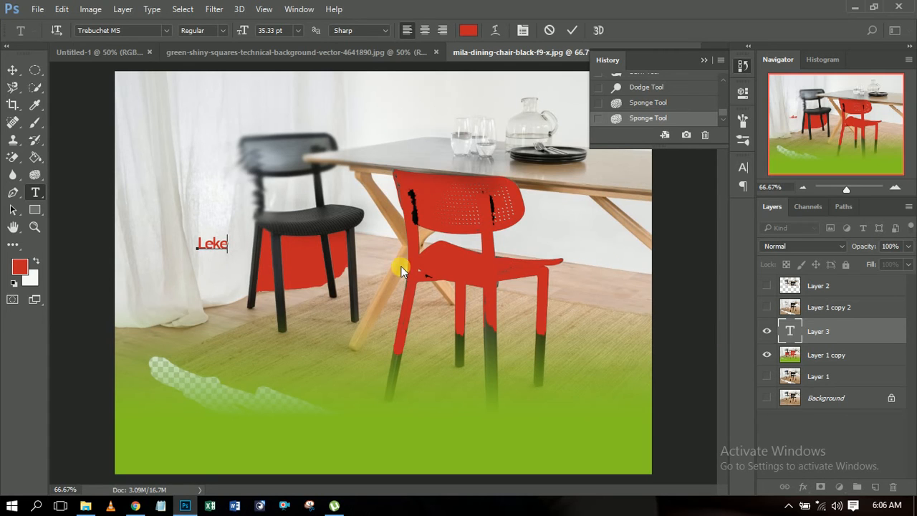
# Step: Examine the font, style, size, anti-aliasing and color options for the text
pyautogui.click(166, 32)
pyautogui.click(166, 32)
pyautogui.click(221, 31)
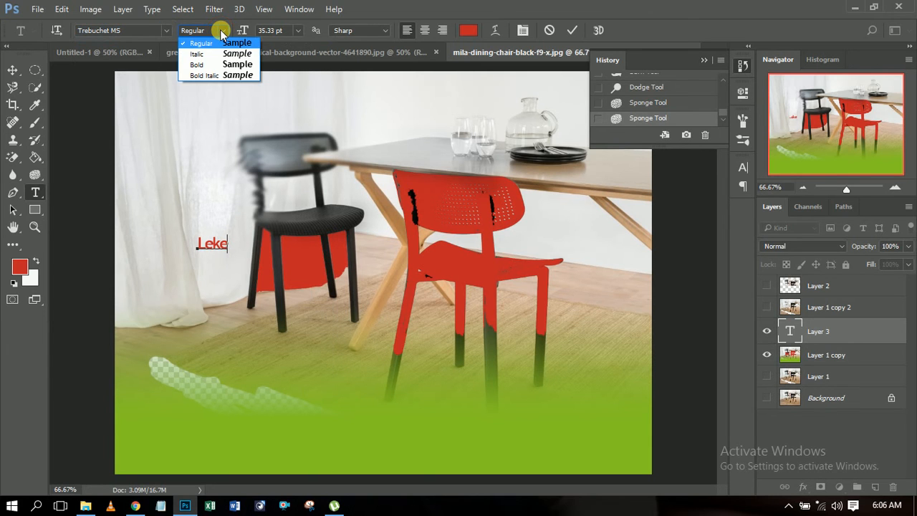
pyautogui.click(227, 33)
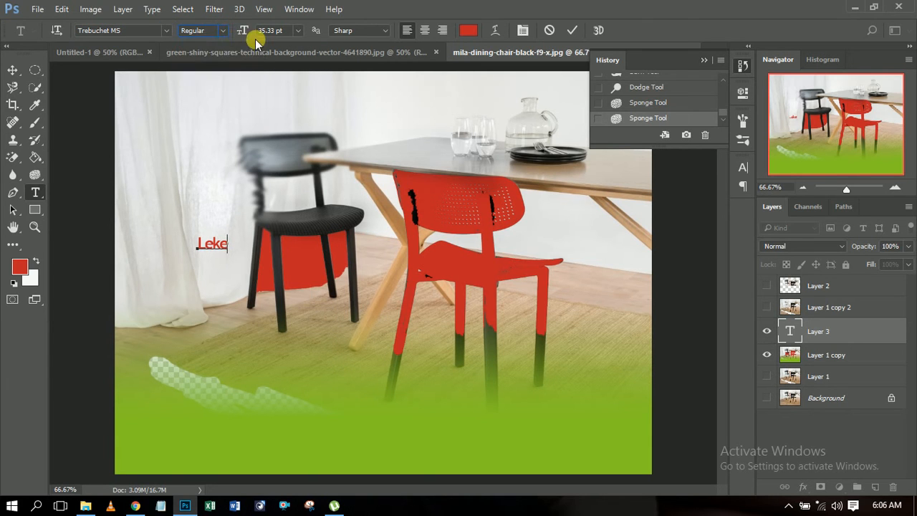
pyautogui.click(296, 32)
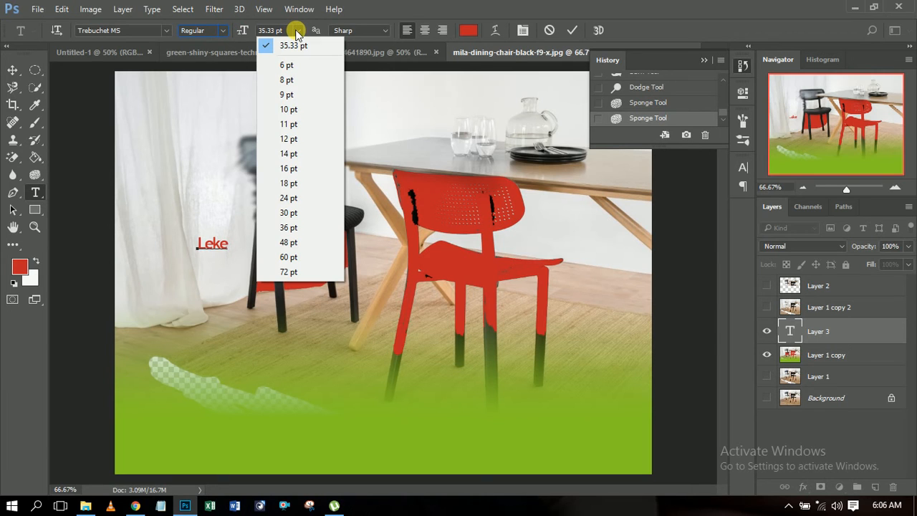
pyautogui.click(296, 31)
pyautogui.click(382, 32)
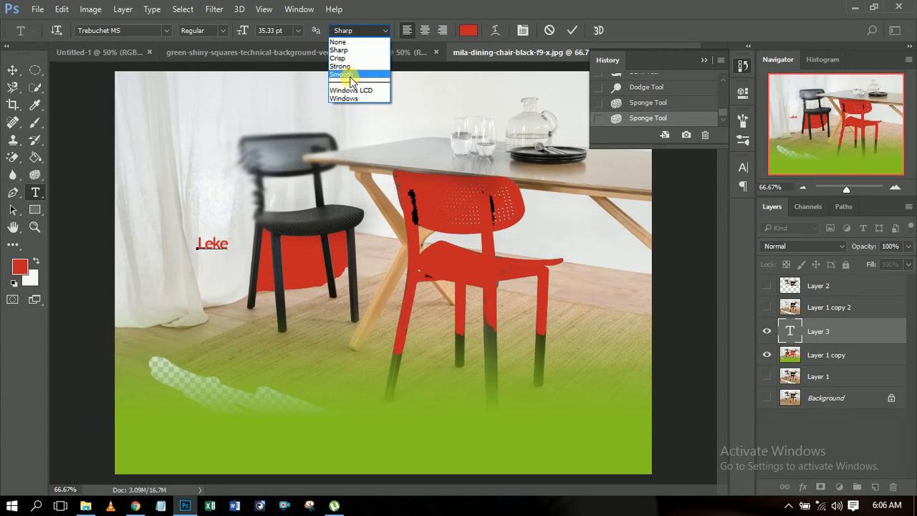
pyautogui.click(386, 32)
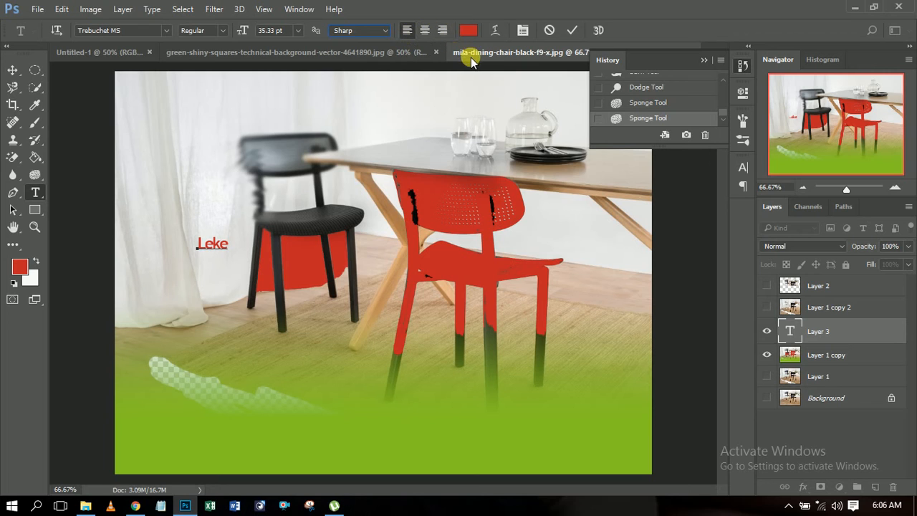
pyautogui.click(467, 31)
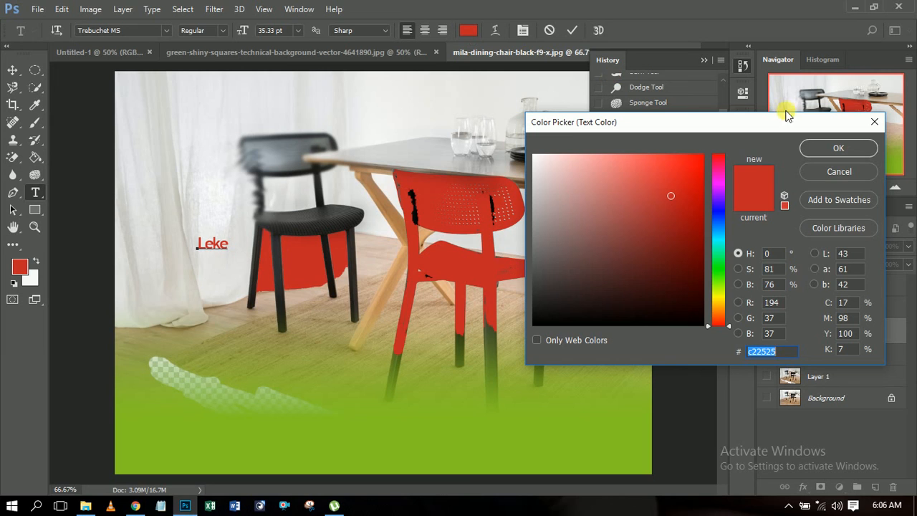
pyautogui.click(876, 125)
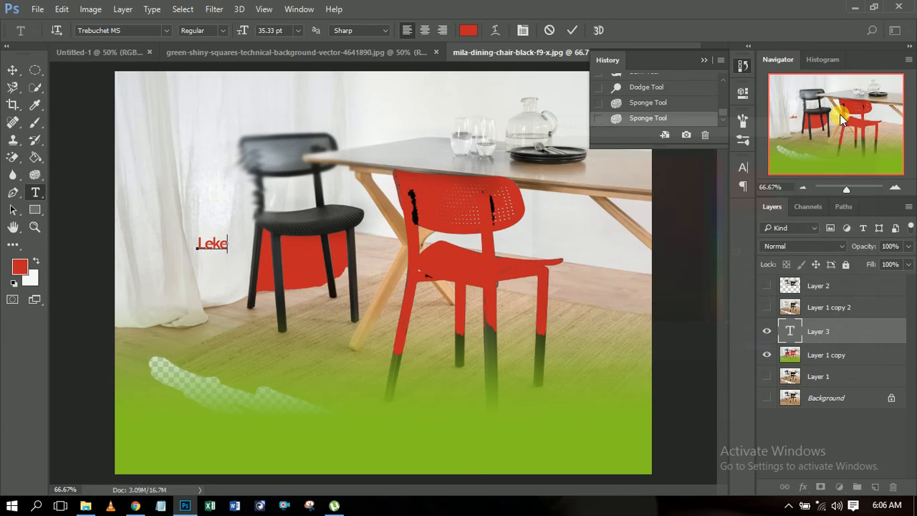
# Step: Preview the Arc, Arch and Flag warp styles on the name text over the curtain, and discard the warp
pyautogui.click(494, 30)
pyautogui.click(423, 206)
pyautogui.click(478, 135)
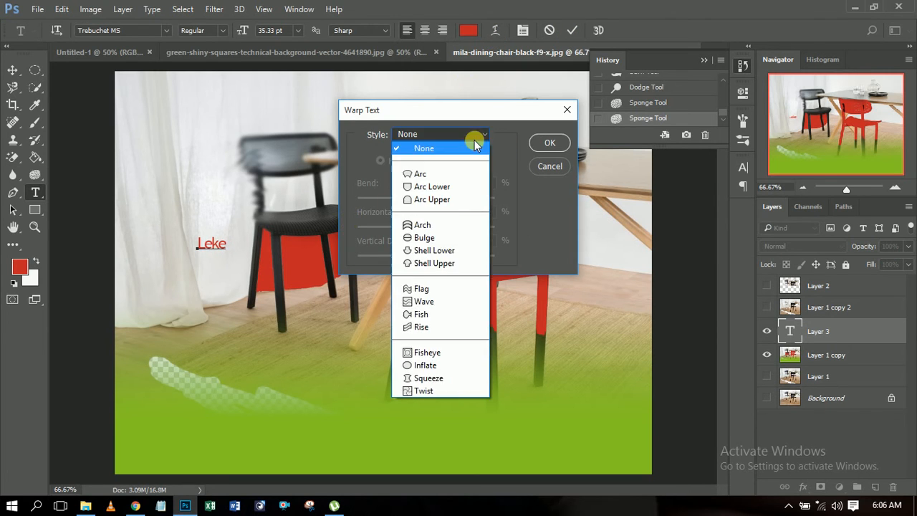
pyautogui.click(458, 176)
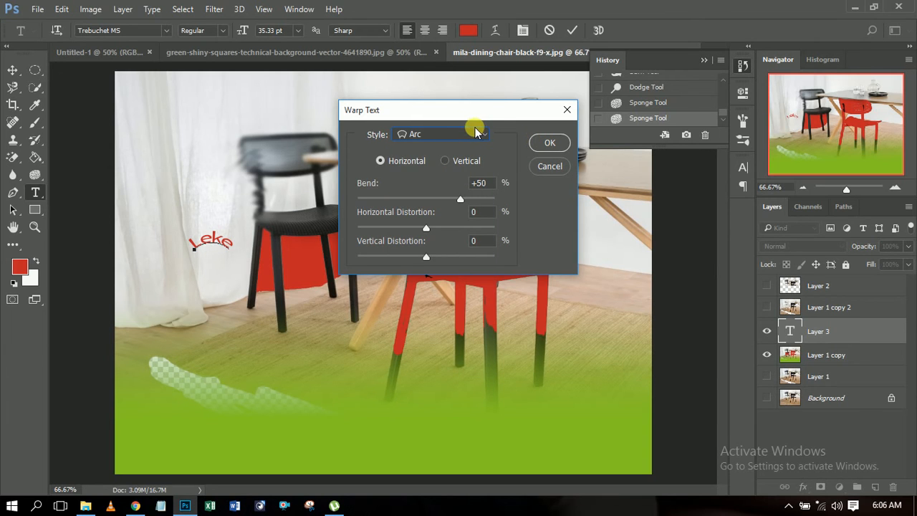
pyautogui.click(476, 134)
pyautogui.click(445, 222)
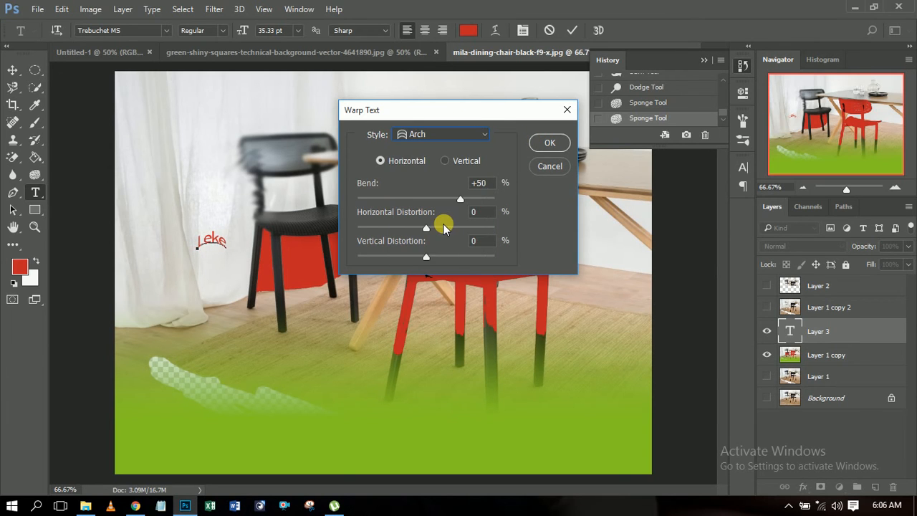
pyautogui.click(487, 143)
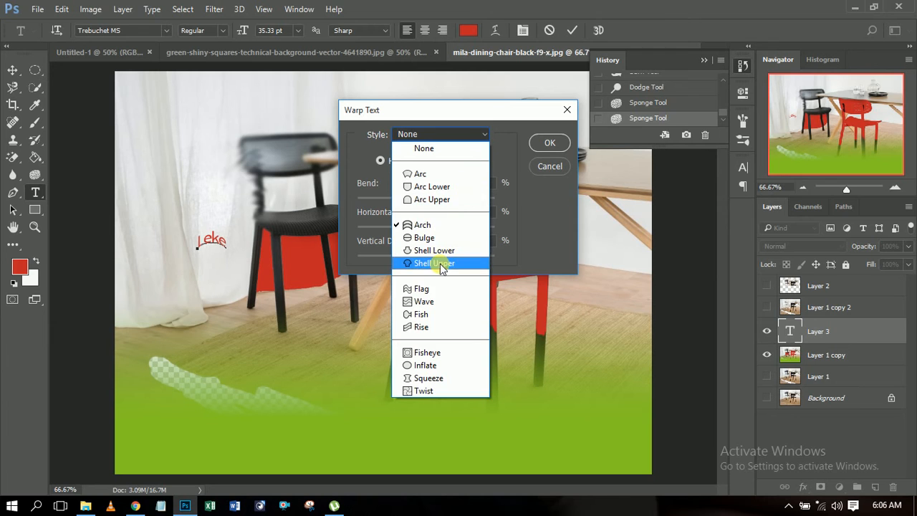
pyautogui.click(438, 285)
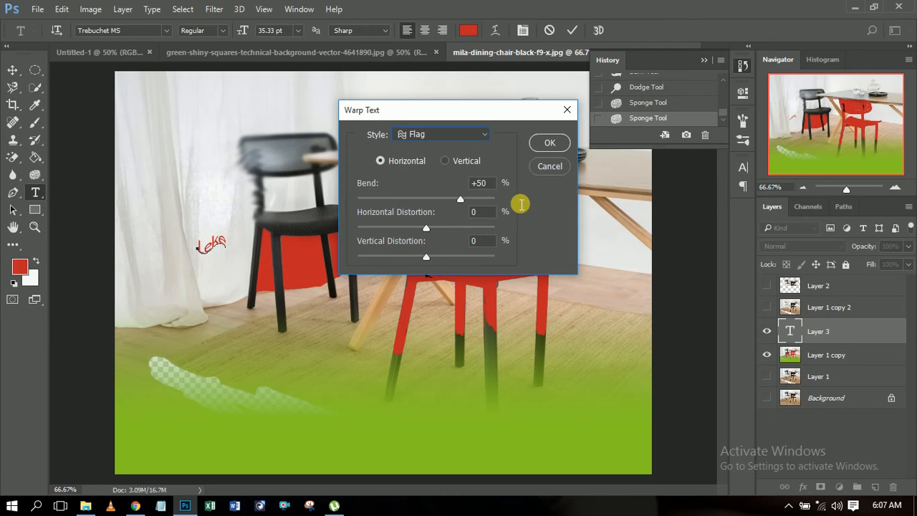
pyautogui.click(539, 166)
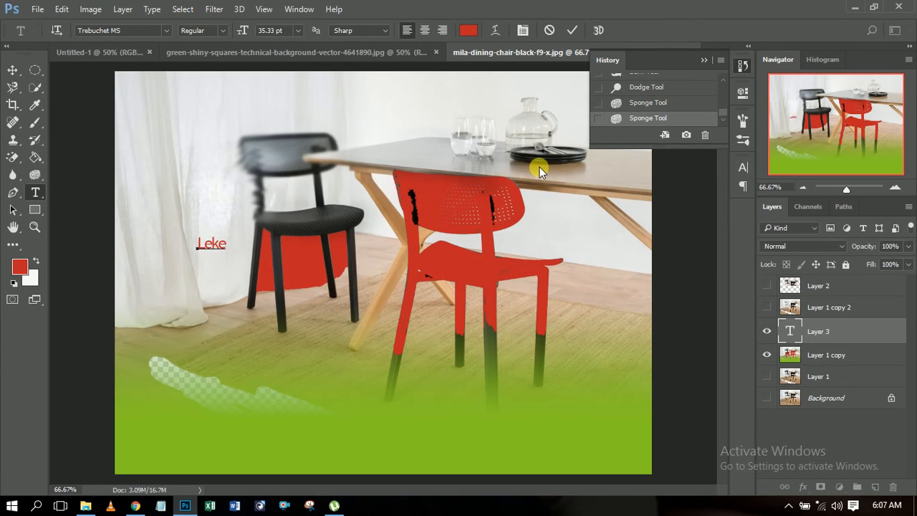
# Step: Commit the name text and view its character formatting settings and the list of available panels
pyautogui.click(571, 32)
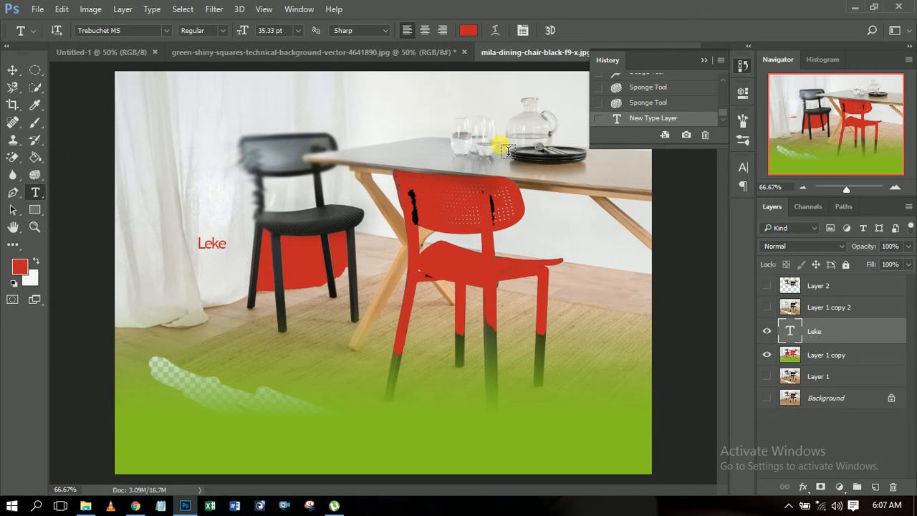
pyautogui.click(742, 169)
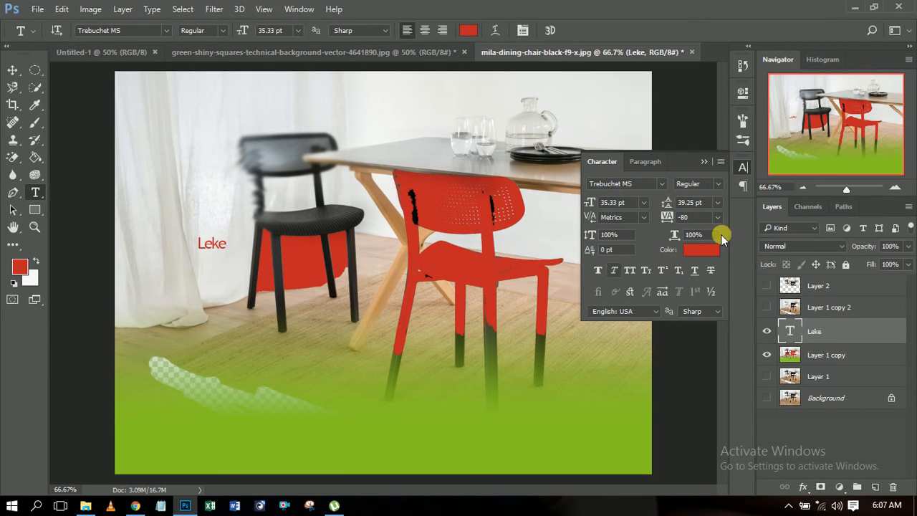
pyautogui.click(299, 10)
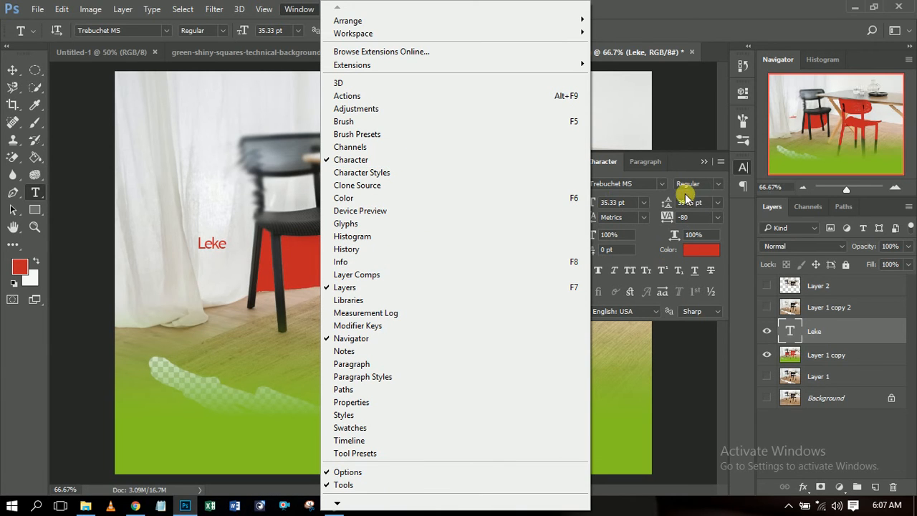
pyautogui.click(681, 164)
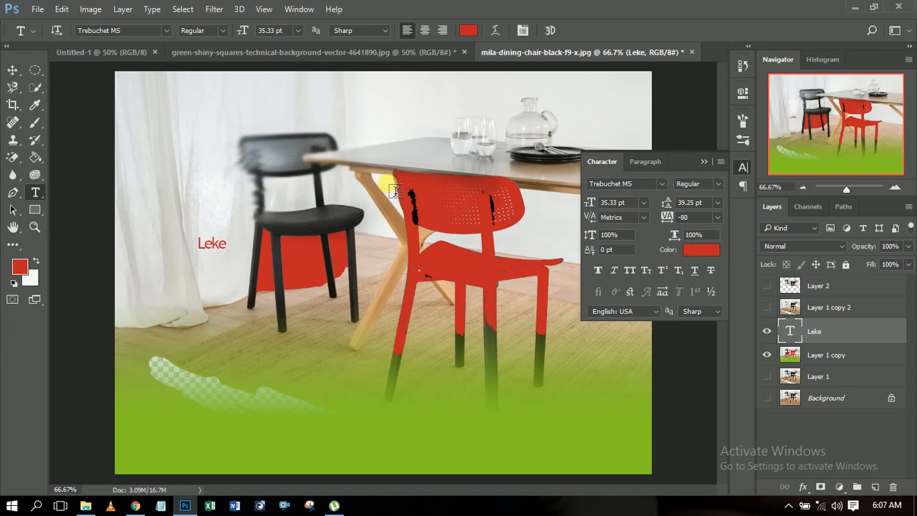
pyautogui.click(705, 161)
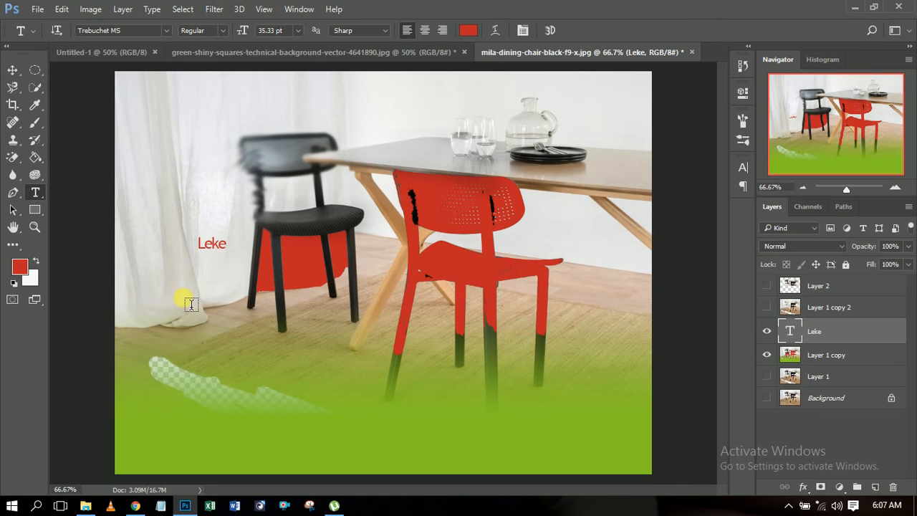
# Step: Activate the Path Selection tool and view the Direct Selection tool grouped with it
pyautogui.click(13, 210)
pyautogui.click(14, 211)
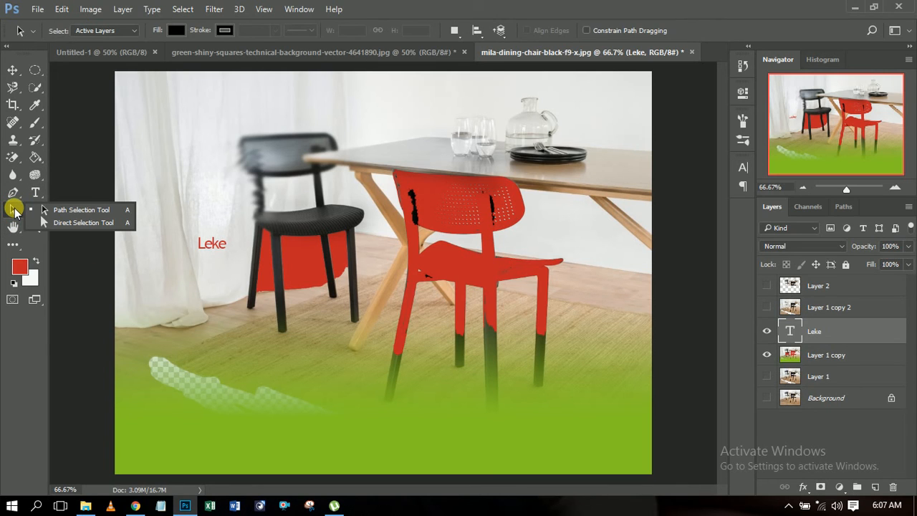
pyautogui.click(16, 212)
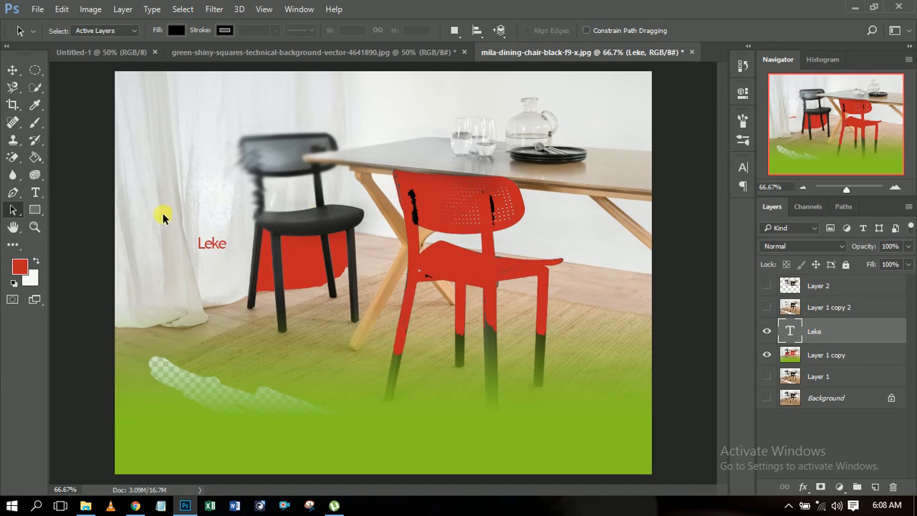
# Step: View the selection tools grouped with the Path Selection tool
pyautogui.click(14, 208)
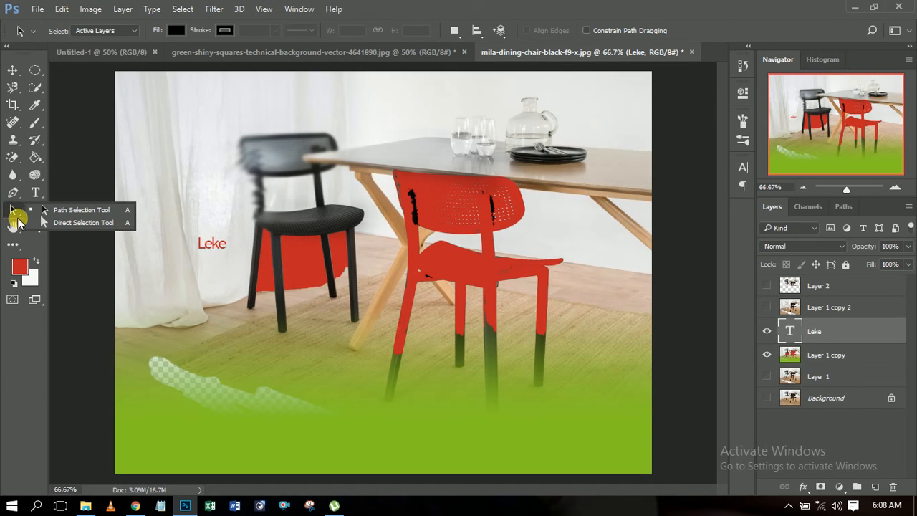
pyautogui.click(15, 207)
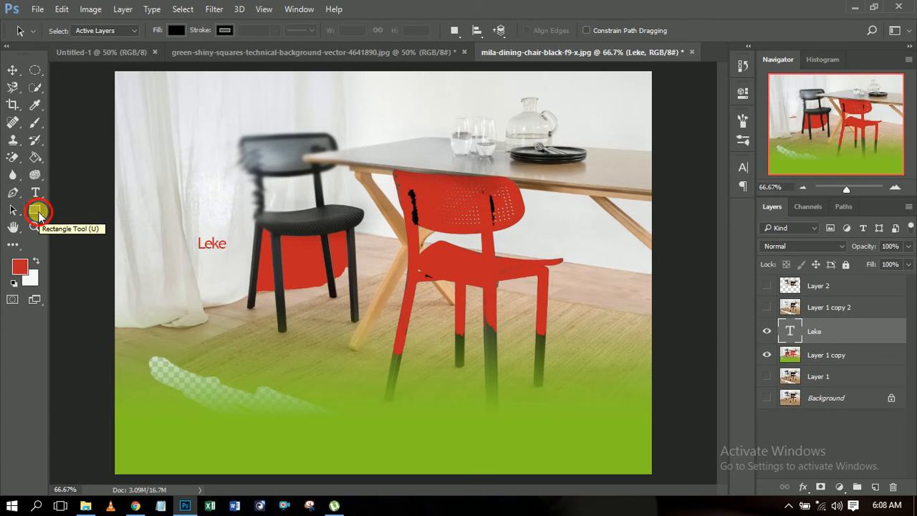
# Step: Draw a red rectangle about 299 by 126 px over the black chair's backrest with the Rectangle tool
pyautogui.click(36, 212)
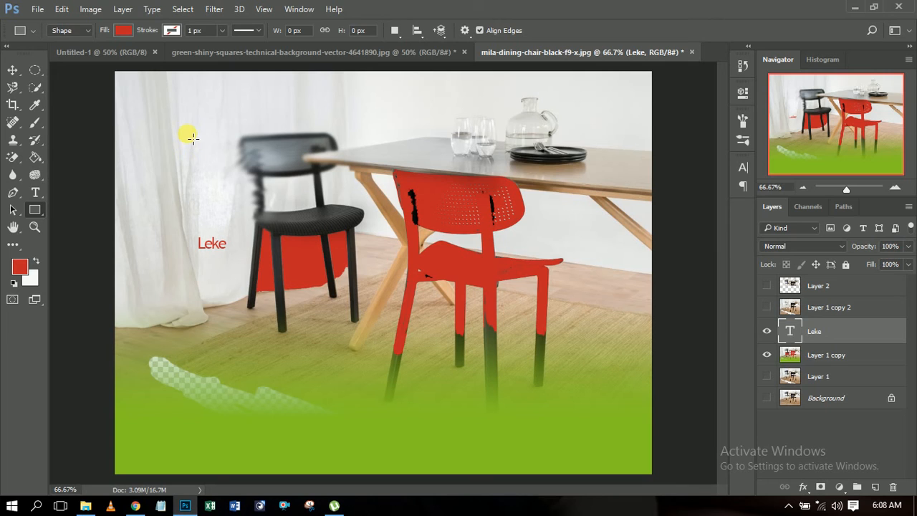
pyautogui.rightClick(34, 210)
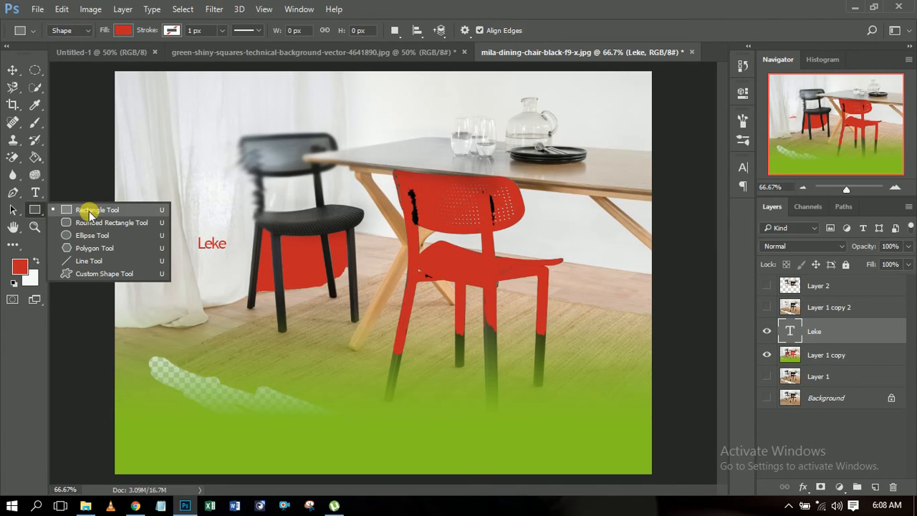
pyautogui.click(130, 223)
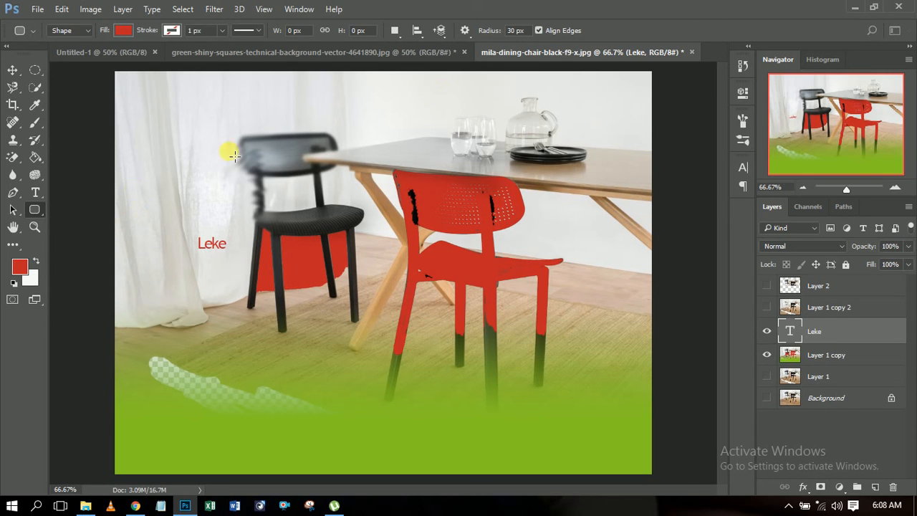
pyautogui.moveTo(33, 211); pyautogui.dragTo(68, 204)
pyautogui.moveTo(199, 129); pyautogui.dragTo(332, 186)
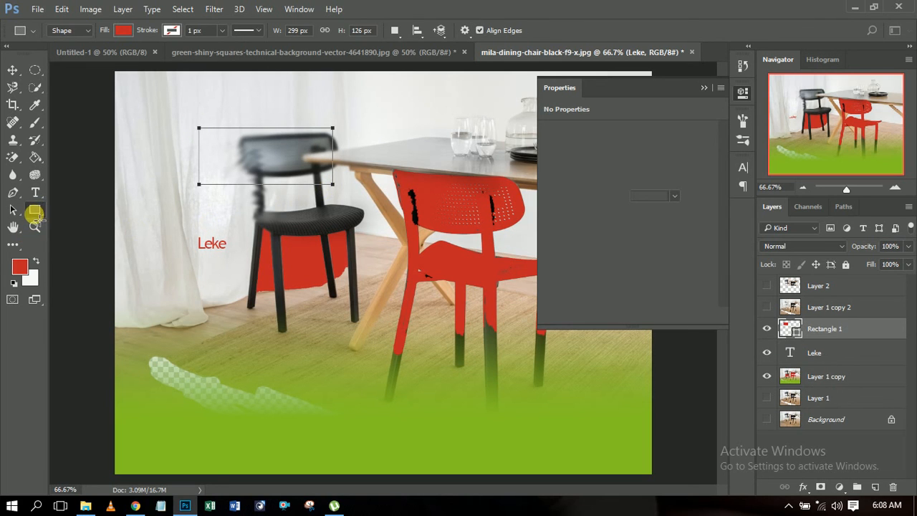
# Step: Draw a rounded rectangle about 374 by 212 px with a 50 px corner radius between the two chairs
pyautogui.moveTo(33, 212); pyautogui.dragTo(69, 221)
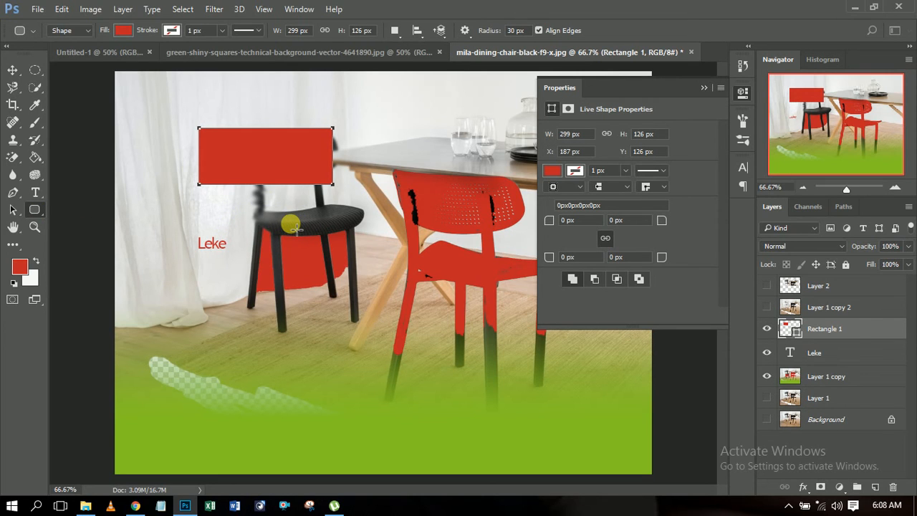
pyautogui.click(703, 89)
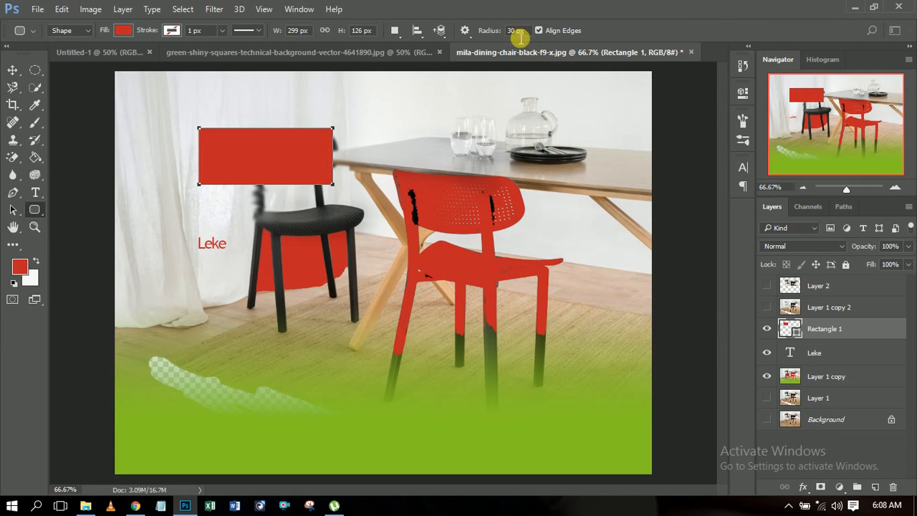
pyautogui.click(515, 30)
pyautogui.write('5')
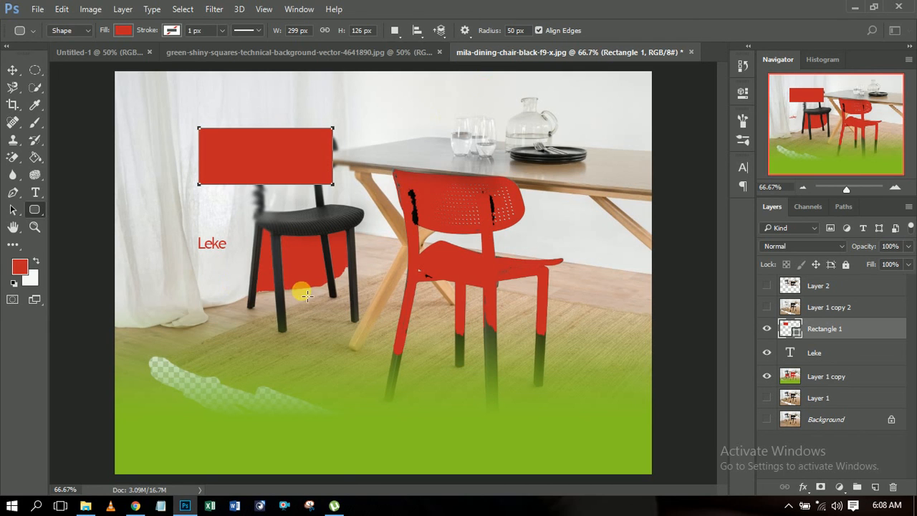
pyautogui.moveTo(273, 227); pyautogui.dragTo(439, 319)
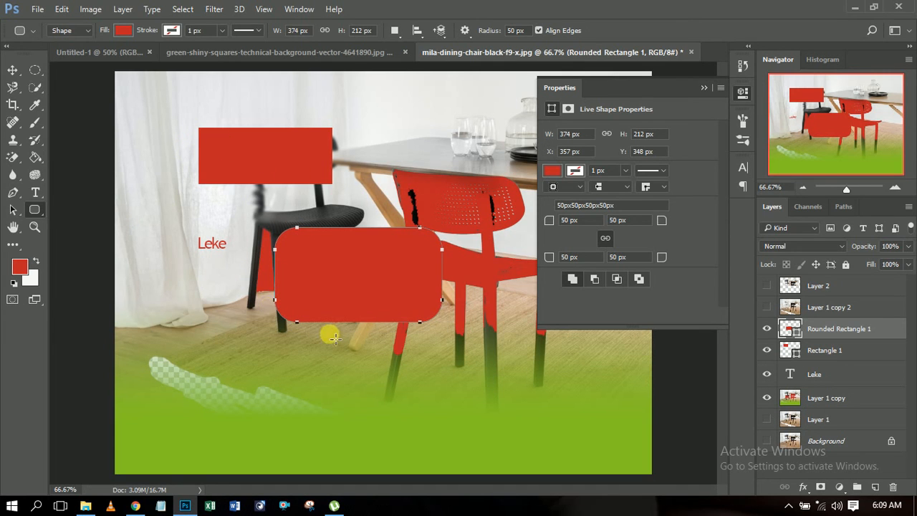
# Step: Draw a circle about 176 px in diameter with the Ellipse tool over the erased strip below the black chair
pyautogui.click(34, 209)
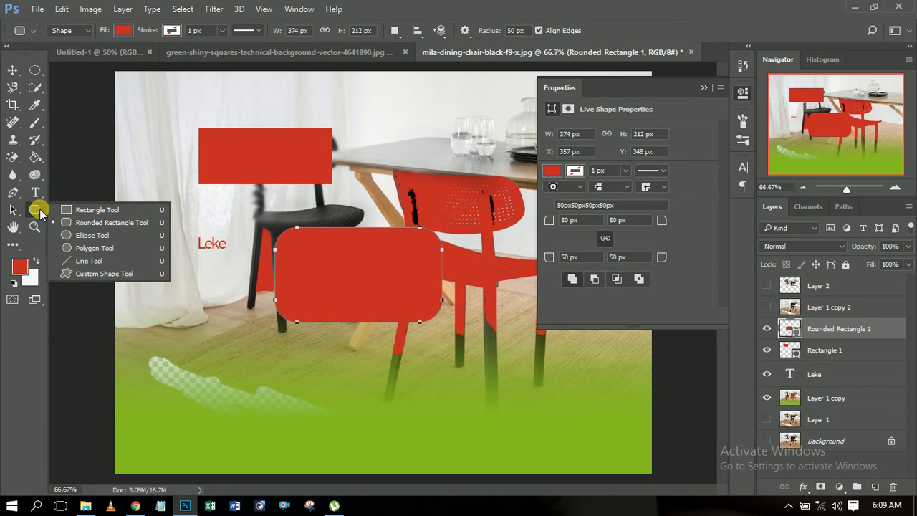
pyautogui.click(107, 237)
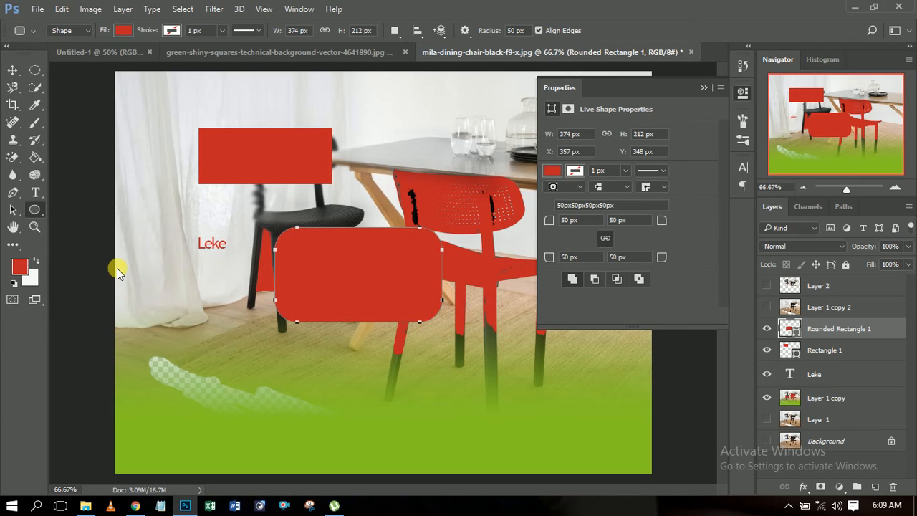
pyautogui.moveTo(210, 342); pyautogui.dragTo(335, 458)
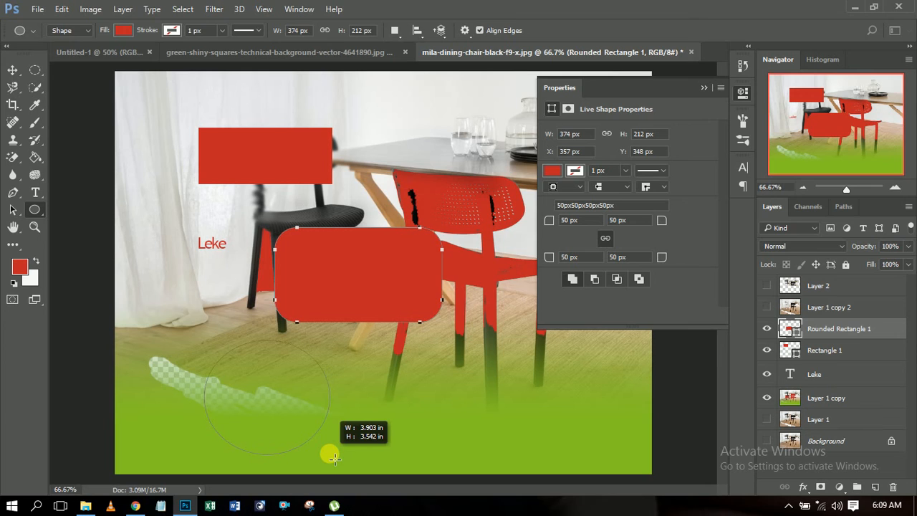
pyautogui.moveTo(333, 457); pyautogui.dragTo(367, 425)
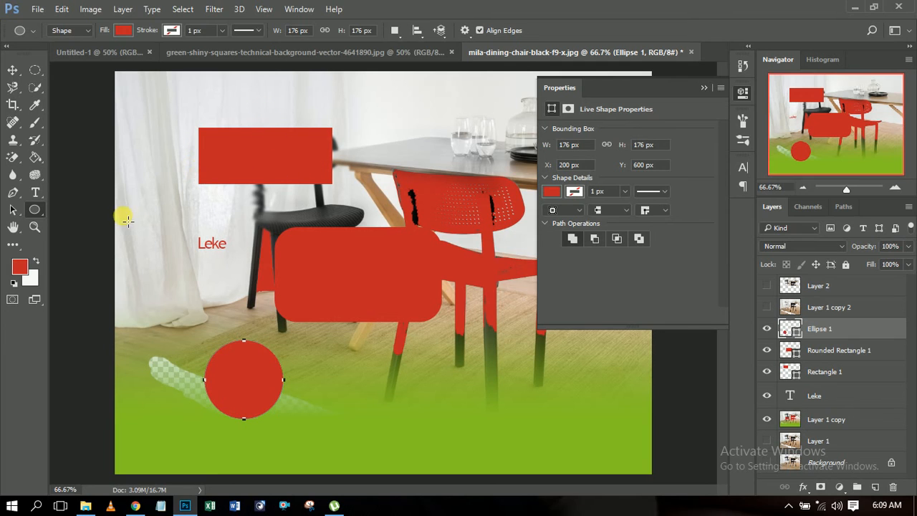
# Step: Draw a six-sided polygon about 304 by 351 px over the red chair's legs and the green area of the photo
pyautogui.rightClick(31, 209)
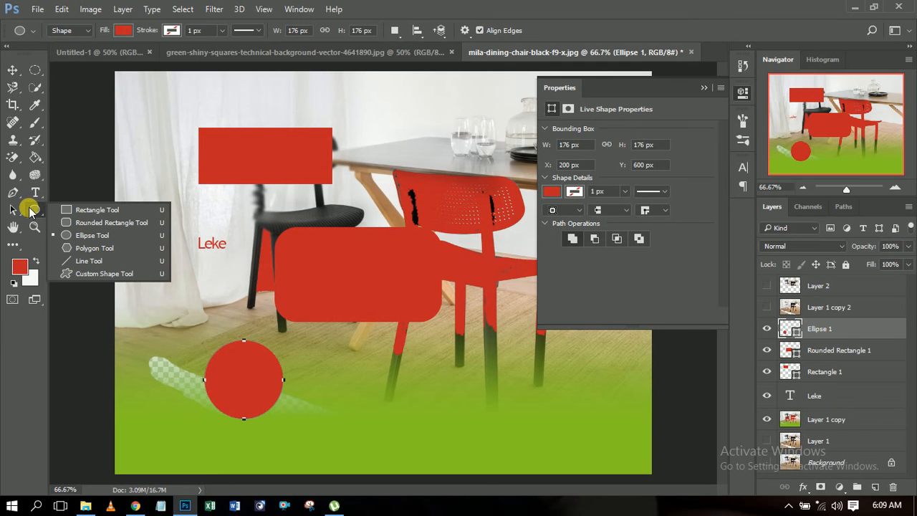
pyautogui.click(97, 250)
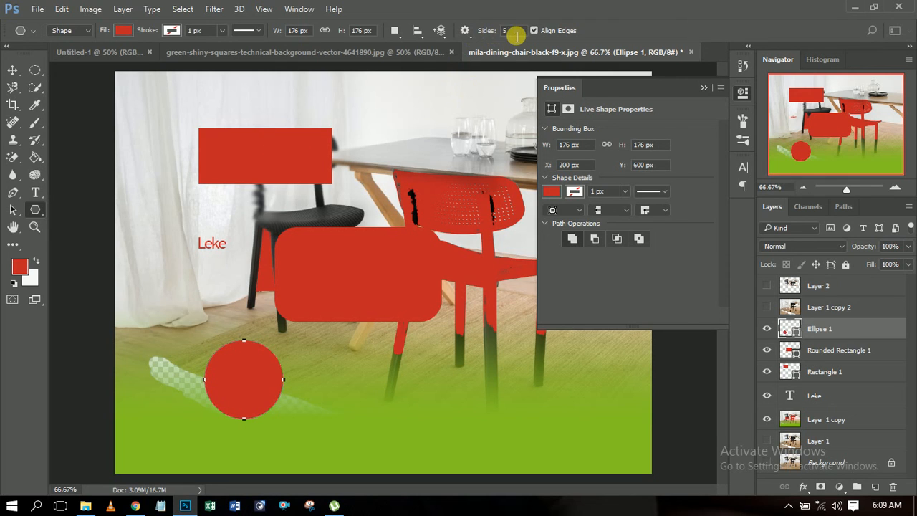
pyautogui.click(703, 86)
pyautogui.click(505, 33)
pyautogui.write('6')
pyautogui.click(508, 33)
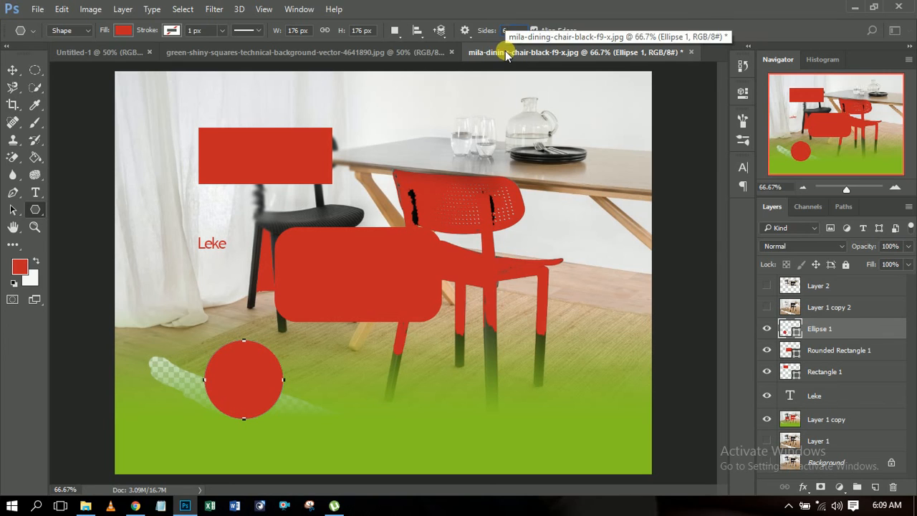
pyautogui.press('Return')
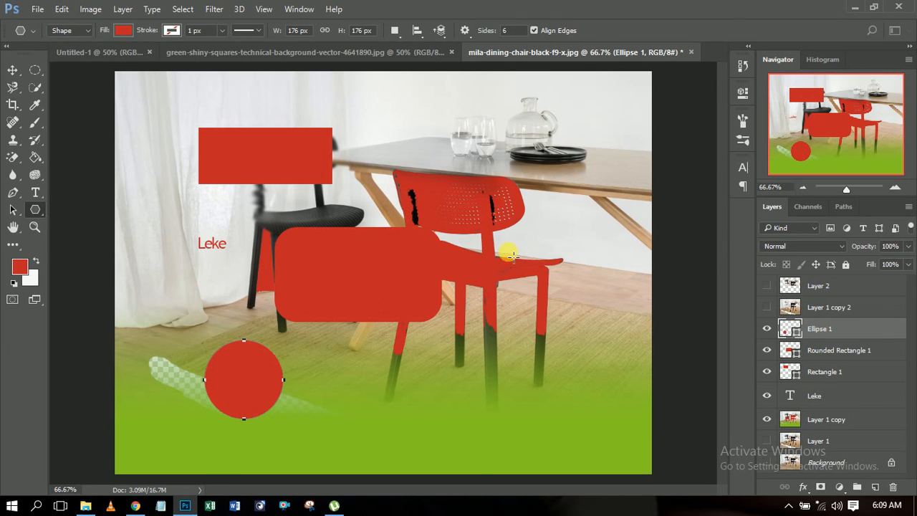
pyautogui.moveTo(369, 90); pyautogui.dragTo(401, 192)
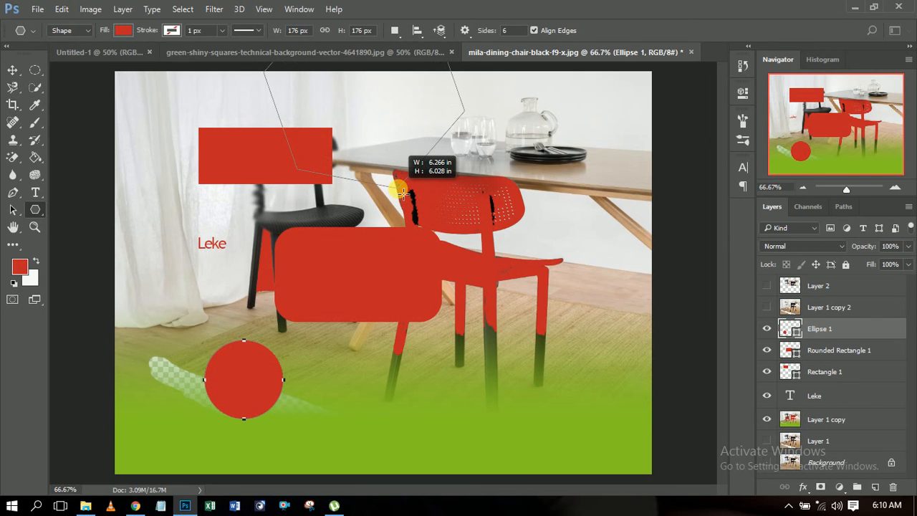
pyautogui.press('space')
pyautogui.moveTo(401, 191); pyautogui.dragTo(579, 441)
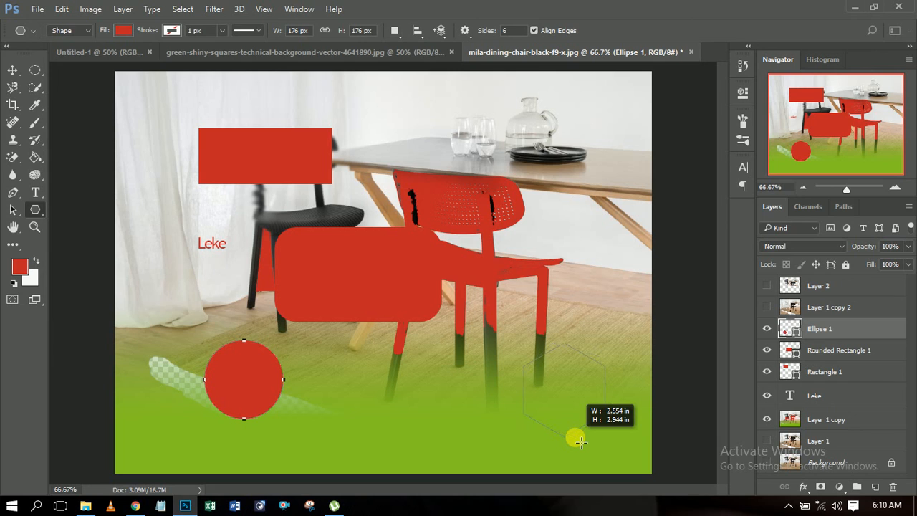
pyautogui.moveTo(581, 442); pyautogui.dragTo(572, 315)
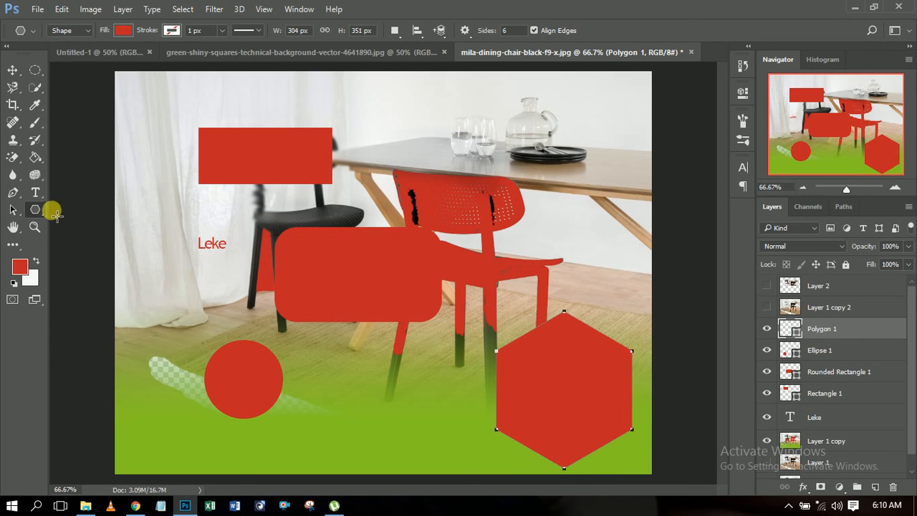
# Step: Activate the Line tool
pyautogui.rightClick(25, 215)
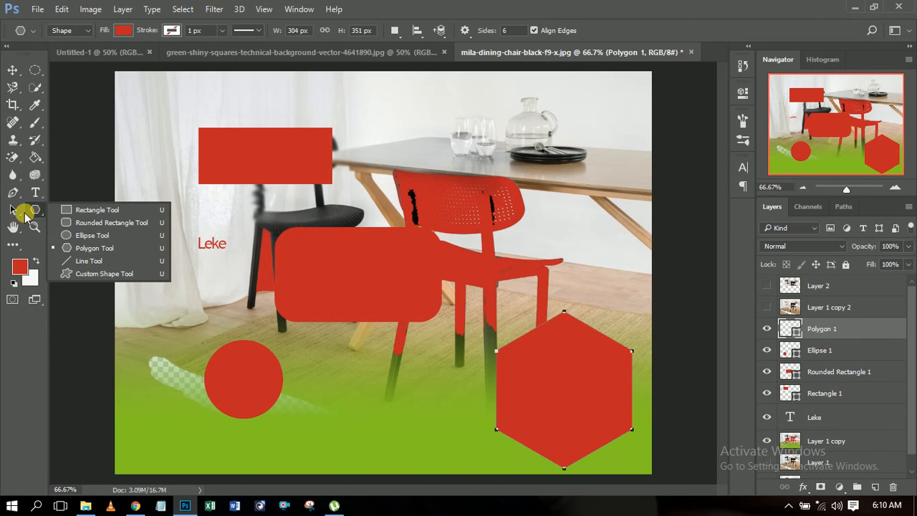
pyautogui.click(96, 262)
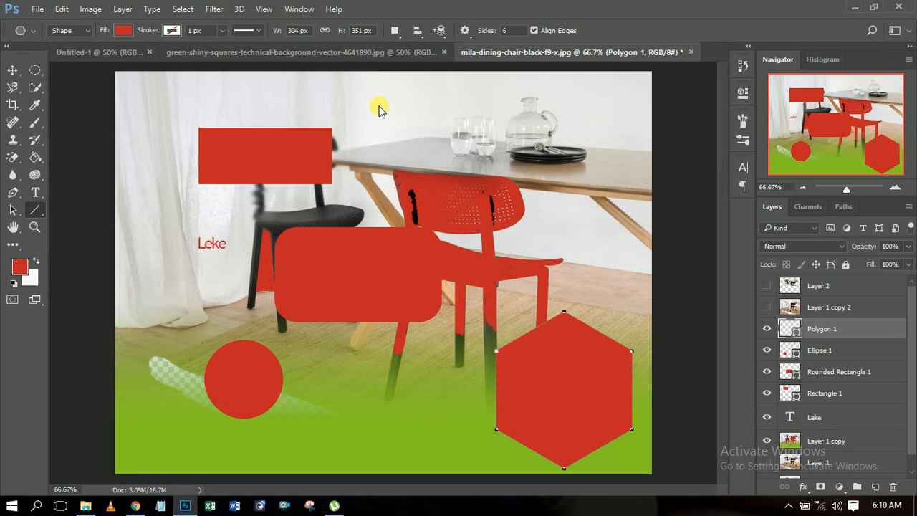
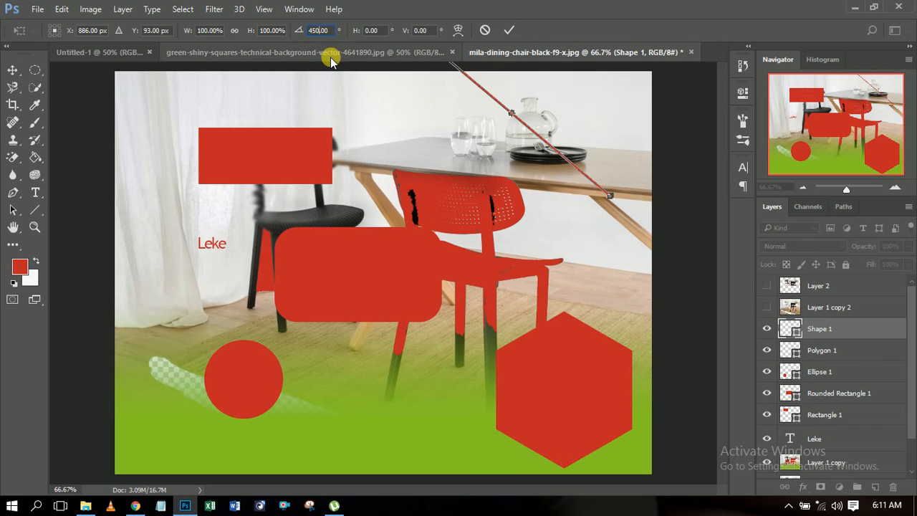
# Step: Try rotating the line by 45 degrees and discard the transformation
pyautogui.press('BackSpace')
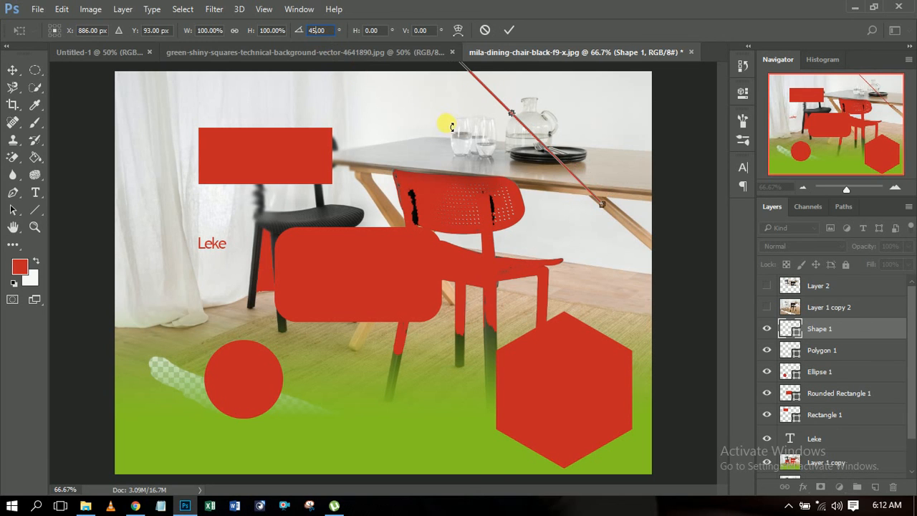
pyautogui.click(486, 31)
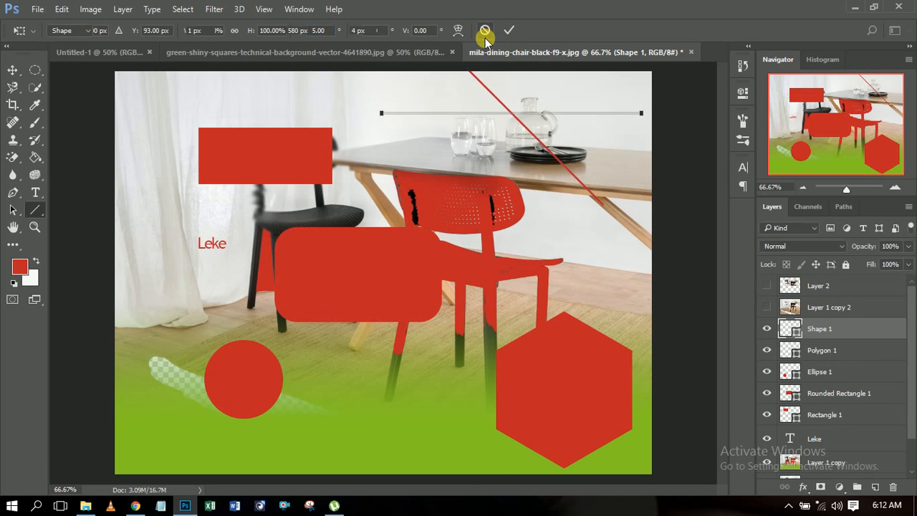
# Step: Activate the Custom Shape tool and browse through its preset shapes
pyautogui.click(30, 209)
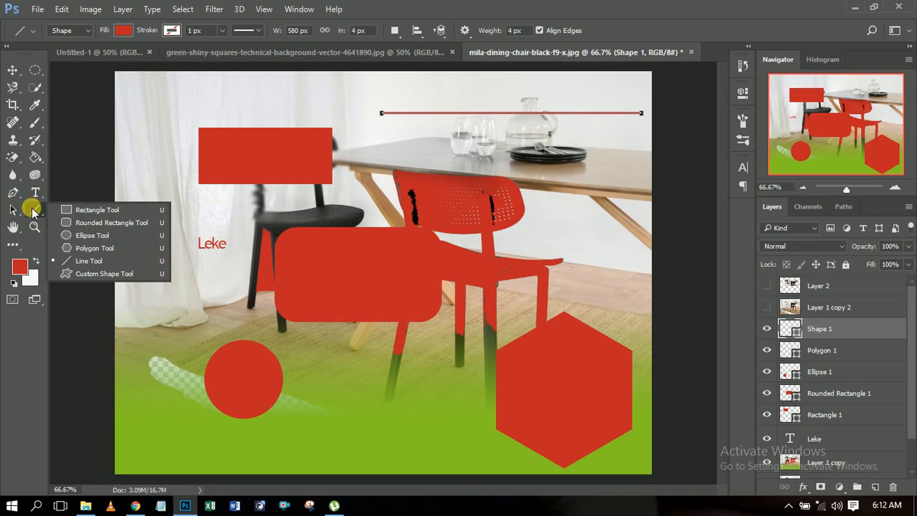
pyautogui.click(100, 275)
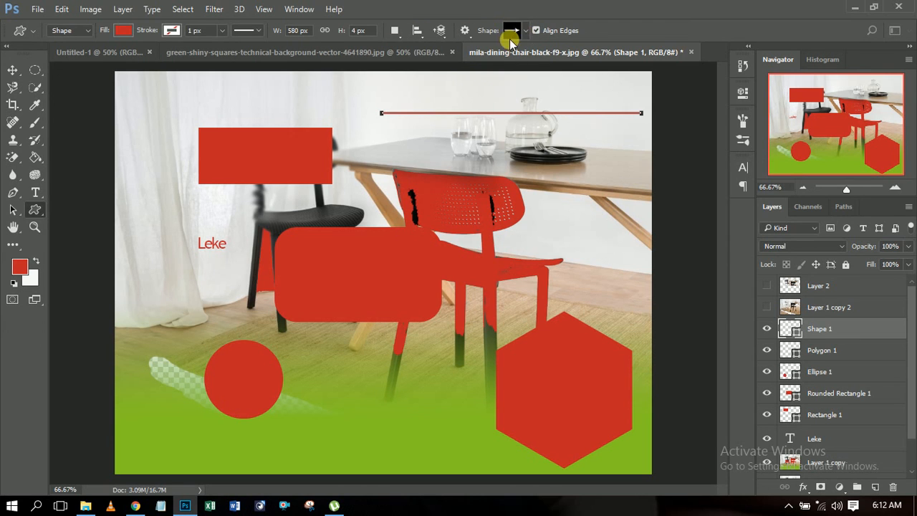
pyautogui.click(527, 30)
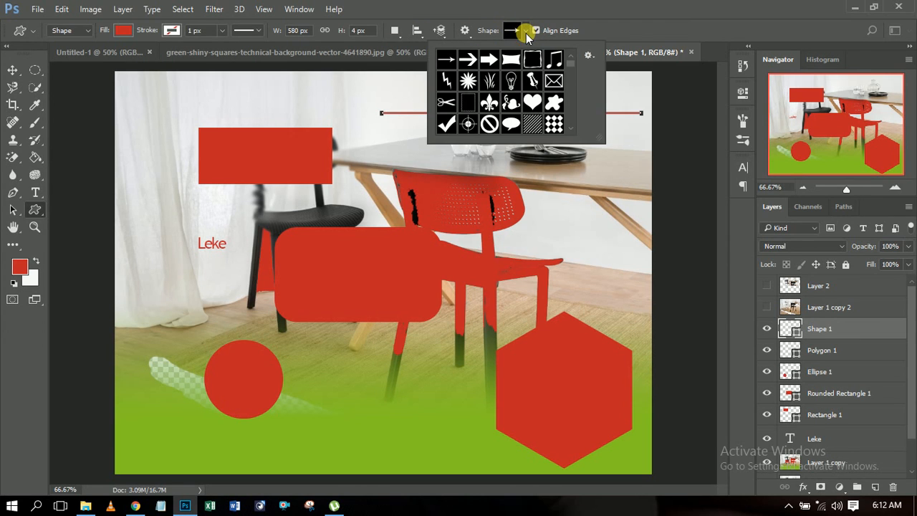
pyautogui.scroll(-10, 569, 79)
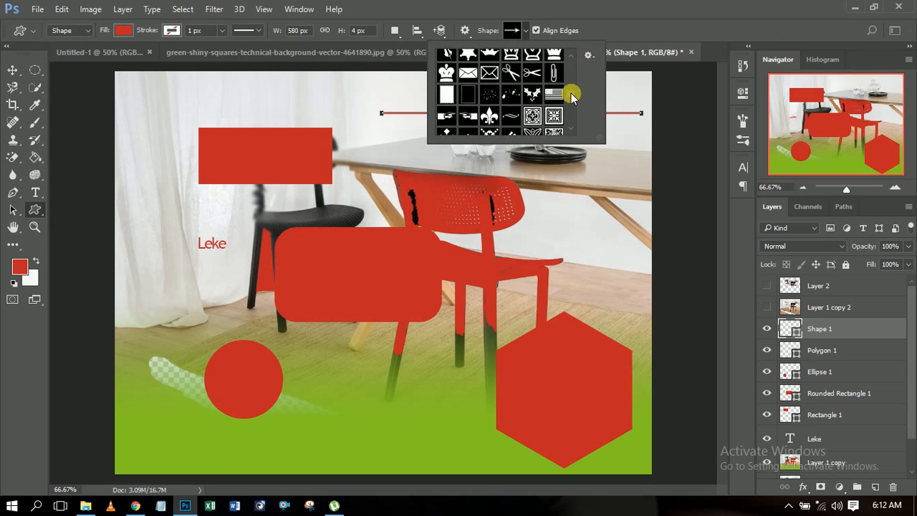
pyautogui.scroll(-10, 571, 100)
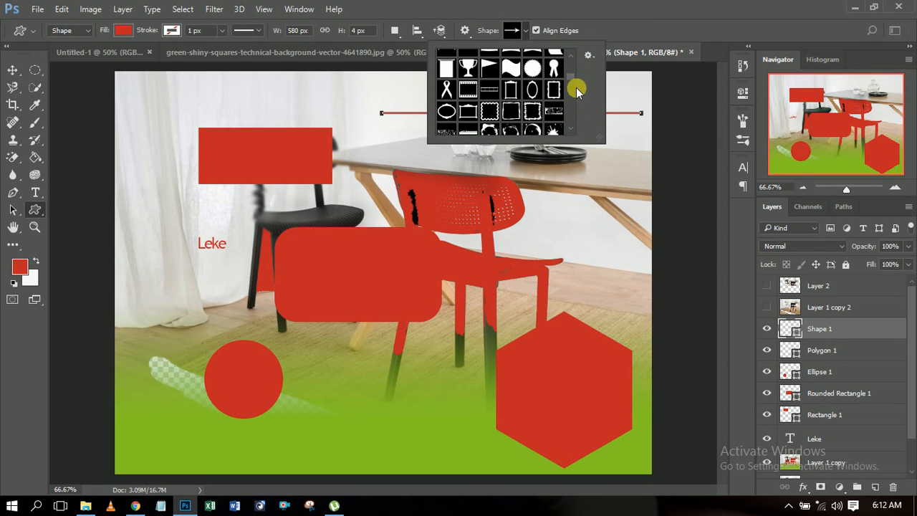
pyautogui.scroll(5, 570, 86)
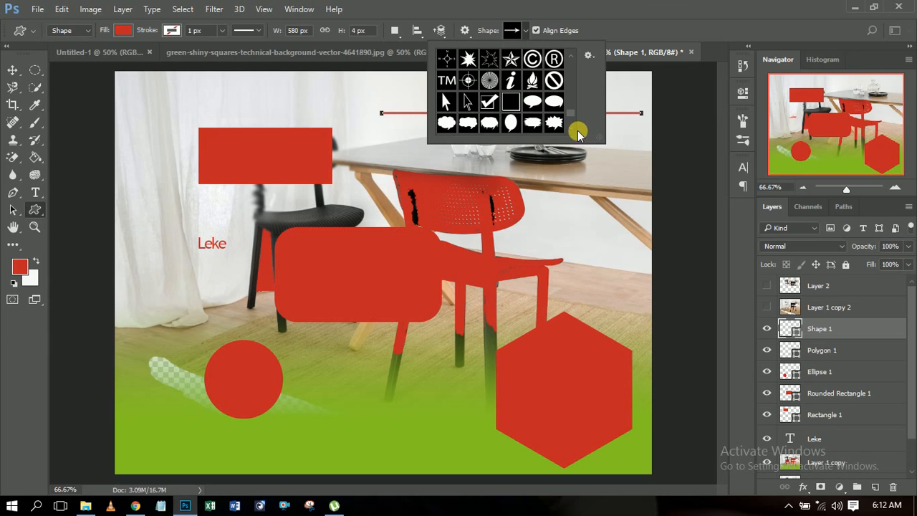
pyautogui.scroll(-4, 574, 125)
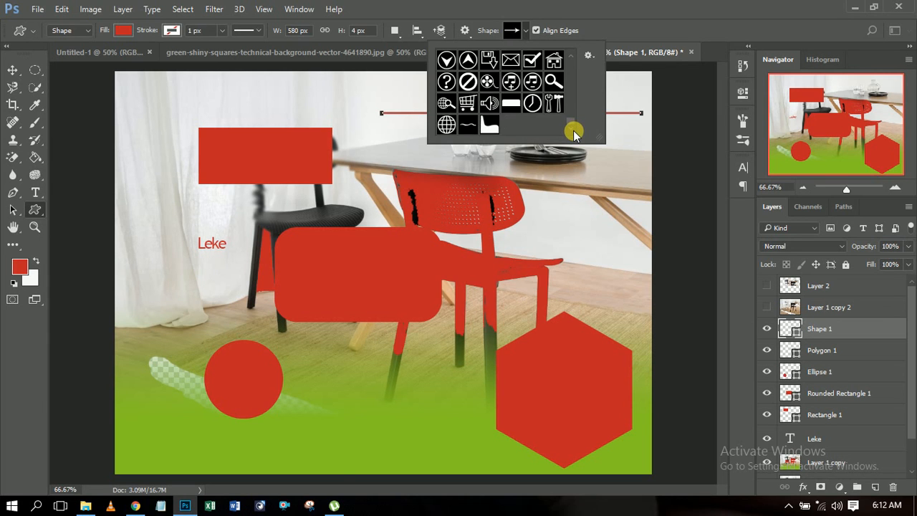
pyautogui.scroll(10, 573, 90)
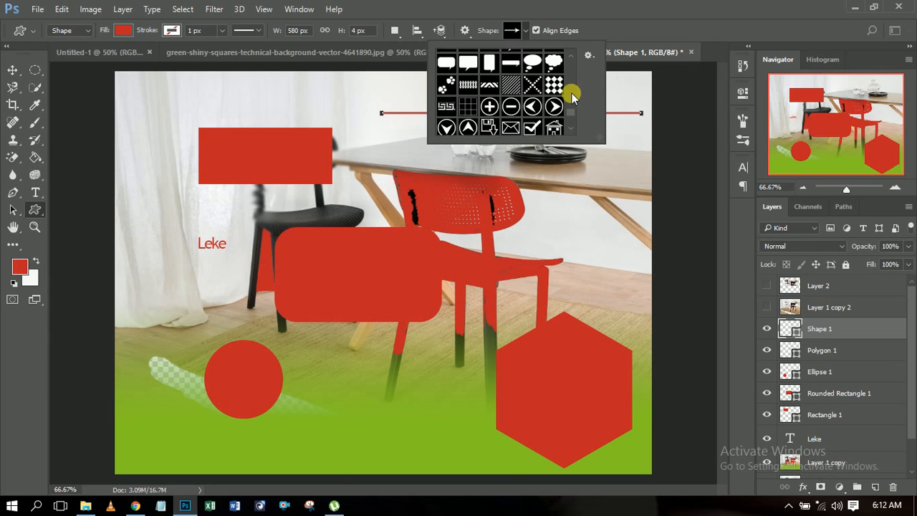
# Step: Try to load the All set into the custom shape presets
pyautogui.click(590, 59)
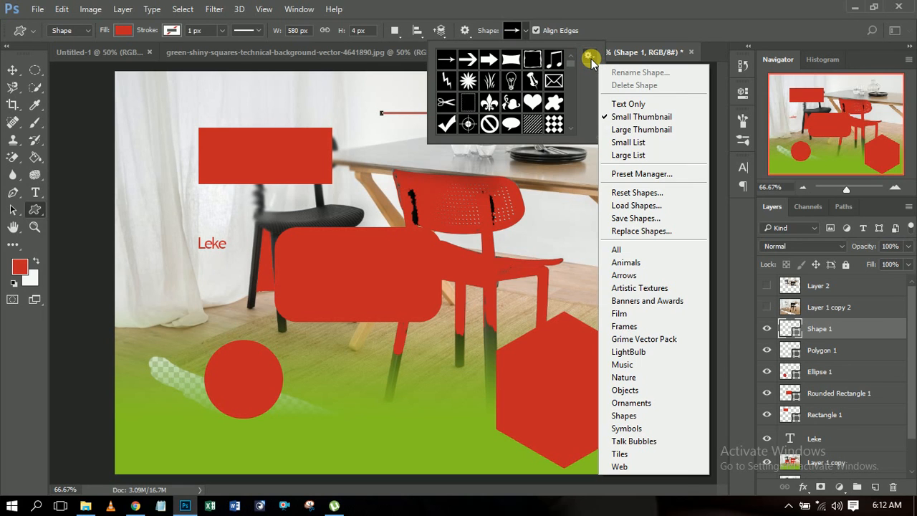
pyautogui.click(644, 251)
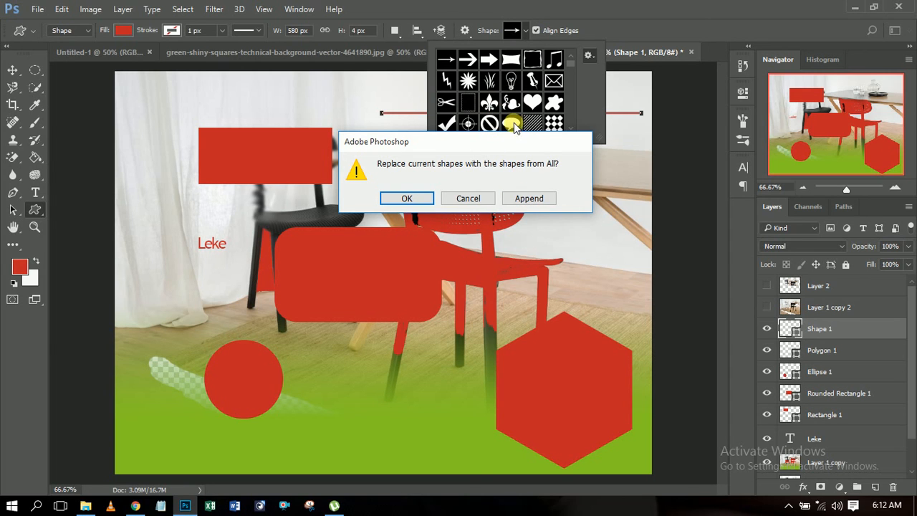
pyautogui.click(475, 200)
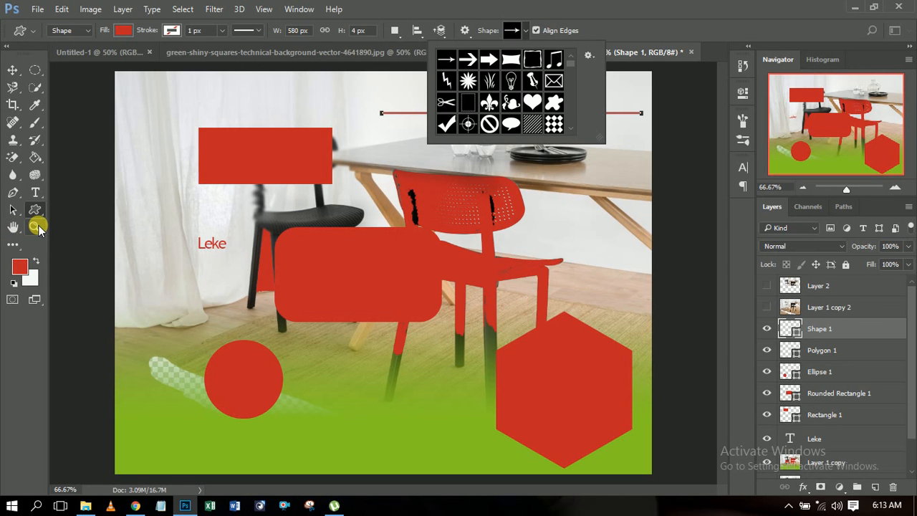
# Step: Zoom in to 400% with the Zoom tool around the red rectangle's lower edge beside the black chair
pyautogui.click(36, 227)
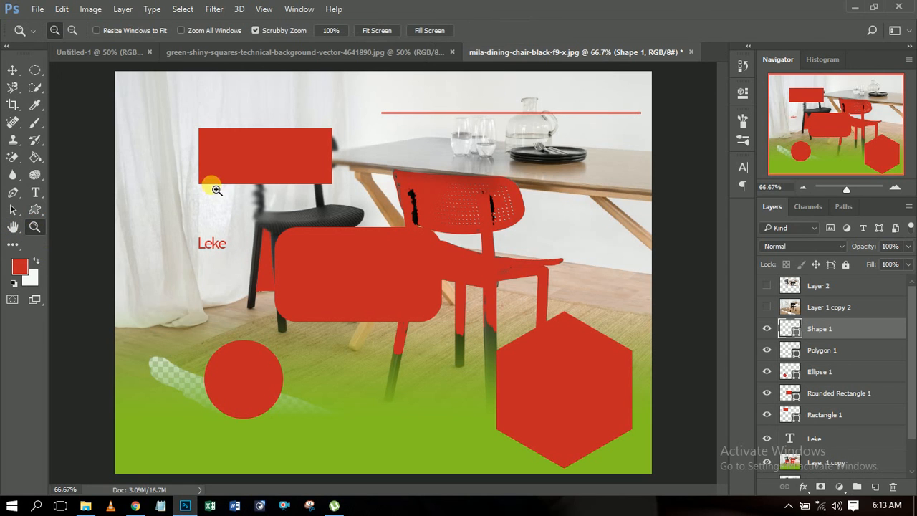
pyautogui.moveTo(217, 189); pyautogui.dragTo(327, 189)
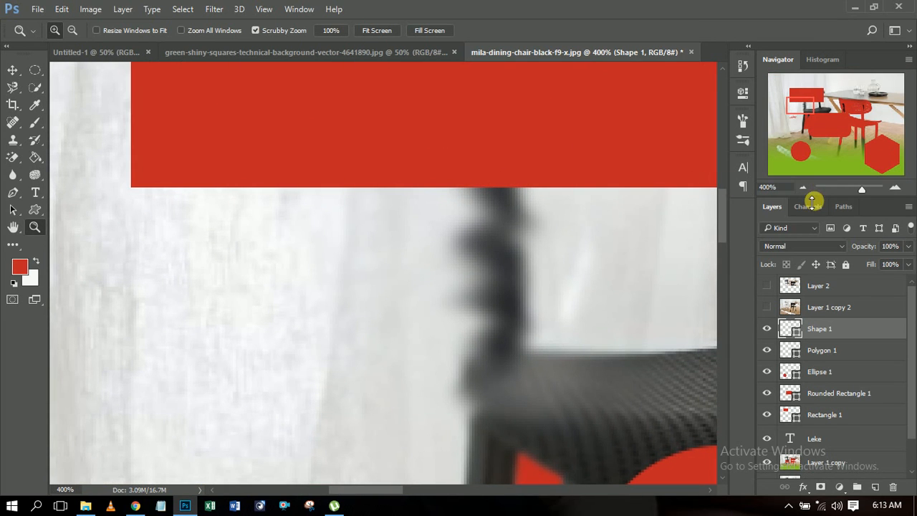
# Step: Activate the Move tool and zoom the image out to 50% so the whole photo is in view
pyautogui.click(12, 69)
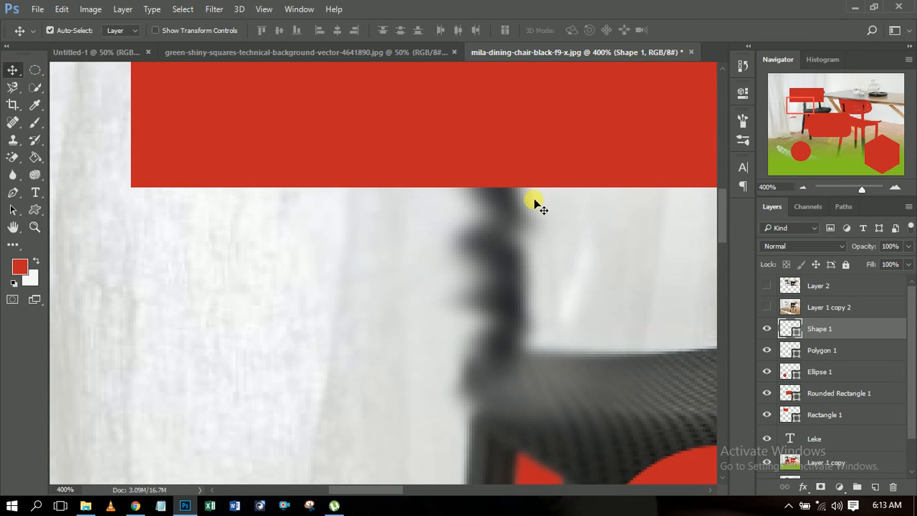
pyautogui.click(802, 188)
pyautogui.click(800, 190)
pyautogui.click(800, 190)
pyautogui.click(800, 190)
pyautogui.click(800, 190)
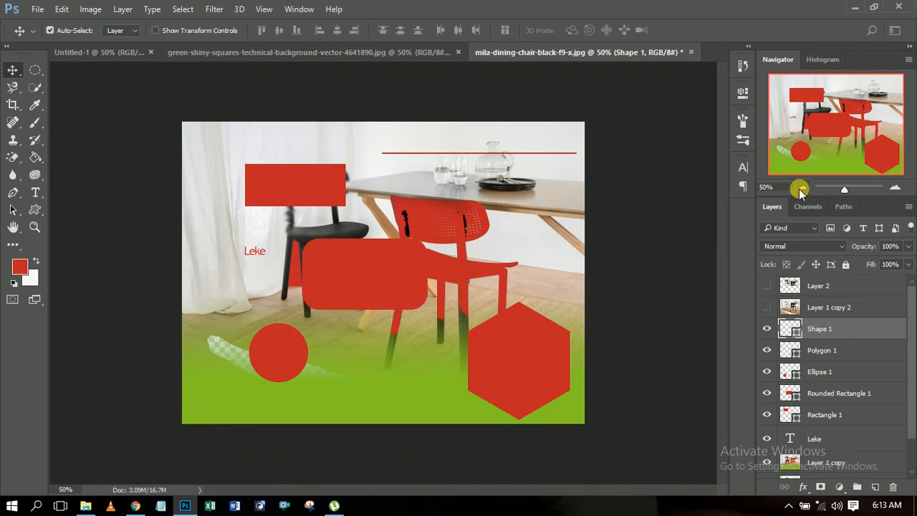
pyautogui.click(800, 190)
pyautogui.click(895, 189)
pyautogui.click(800, 188)
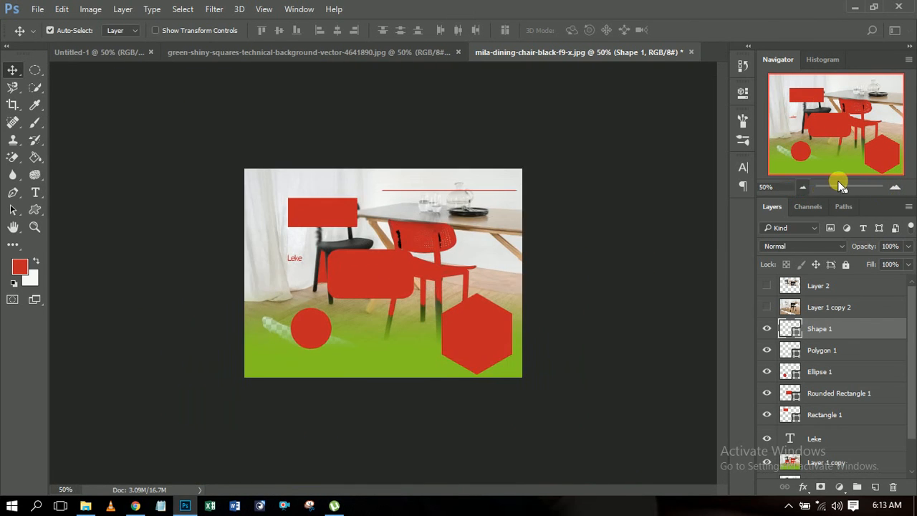
pyautogui.click(894, 188)
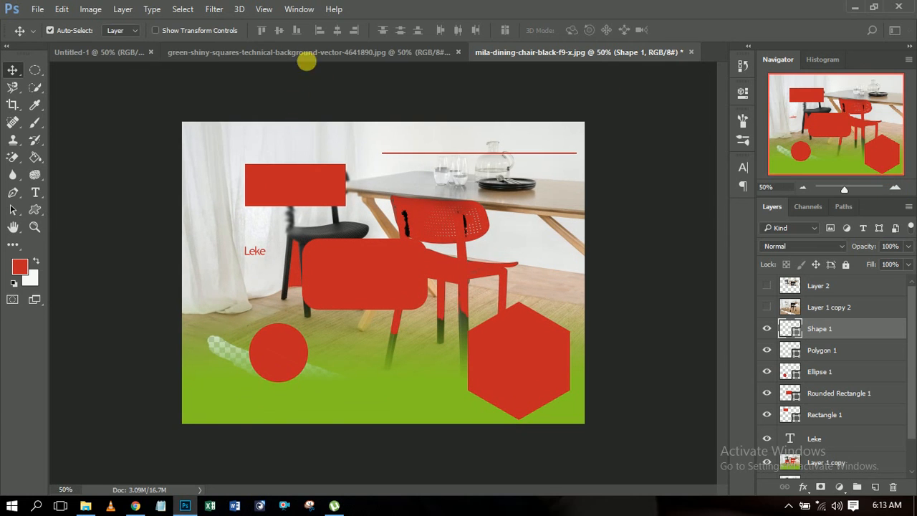
pyautogui.click(308, 9)
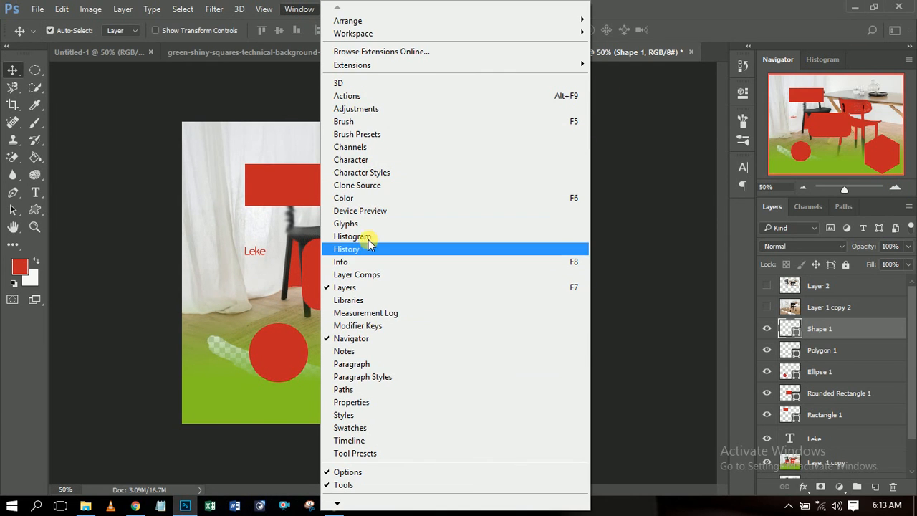
pyautogui.click(629, 329)
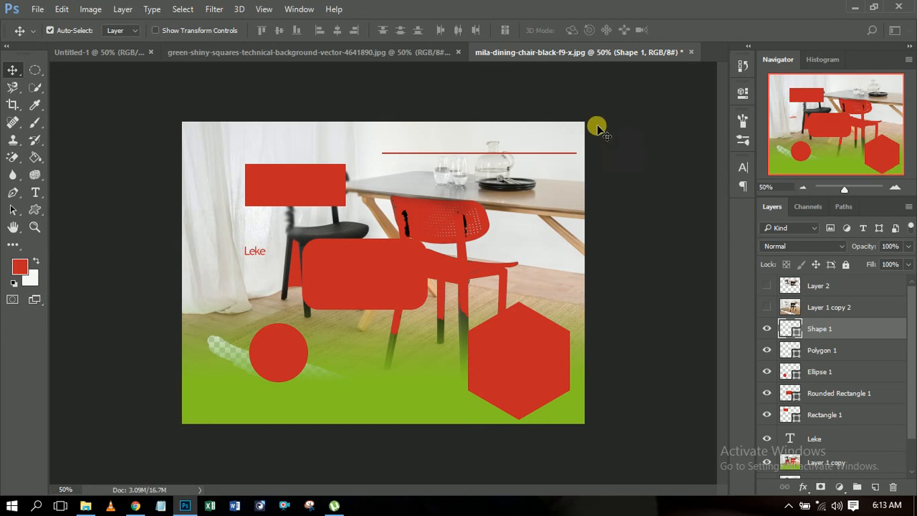
# Step: Switch the display to Full Screen Mode With Menu Bar
pyautogui.click(34, 302)
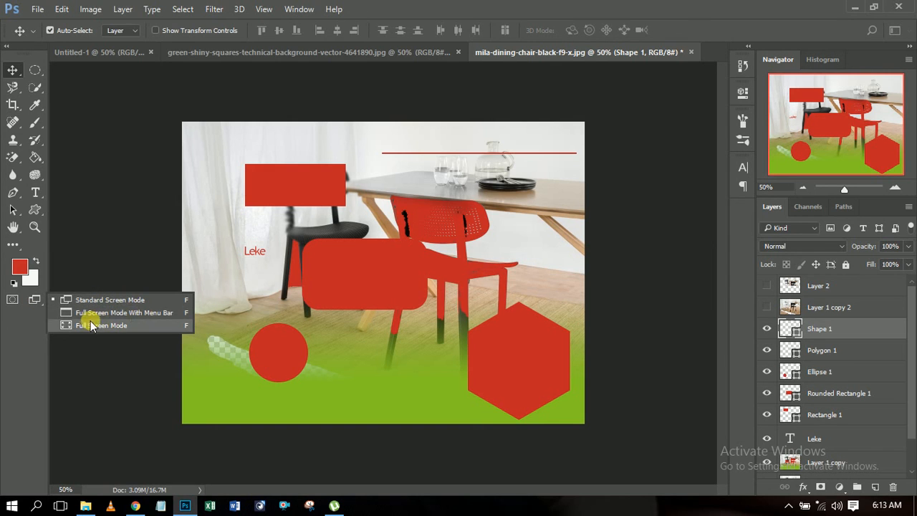
pyautogui.click(160, 315)
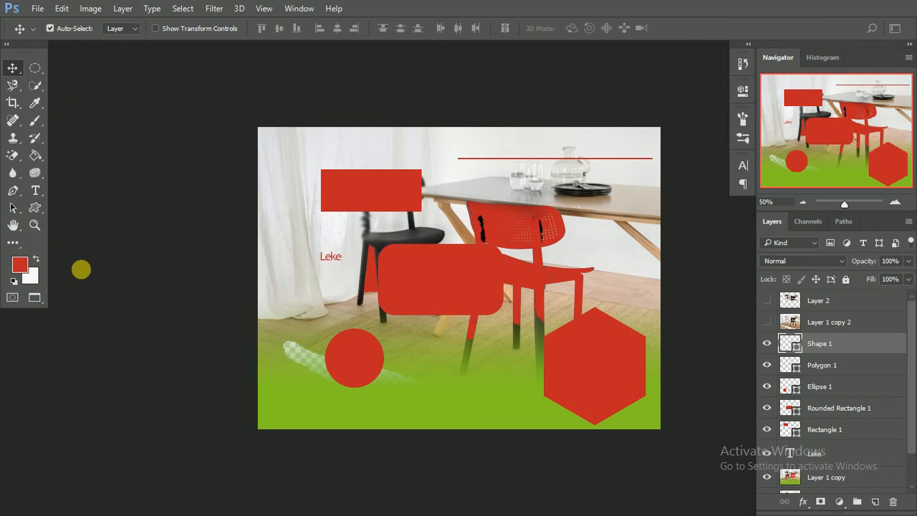
# Step: Show the image in Full Screen Mode without panels, and return to Standard Screen Mode
pyautogui.click(35, 297)
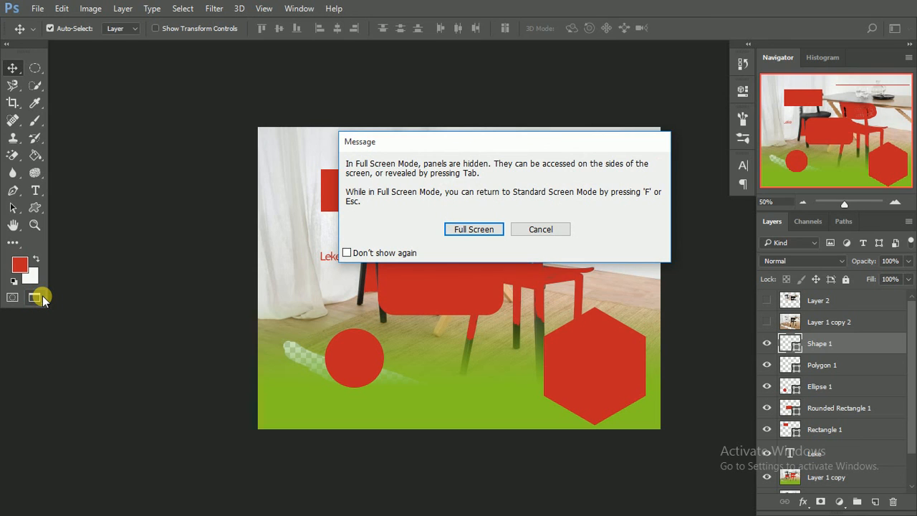
pyautogui.click(527, 229)
pyautogui.moveTo(37, 296); pyautogui.dragTo(106, 323)
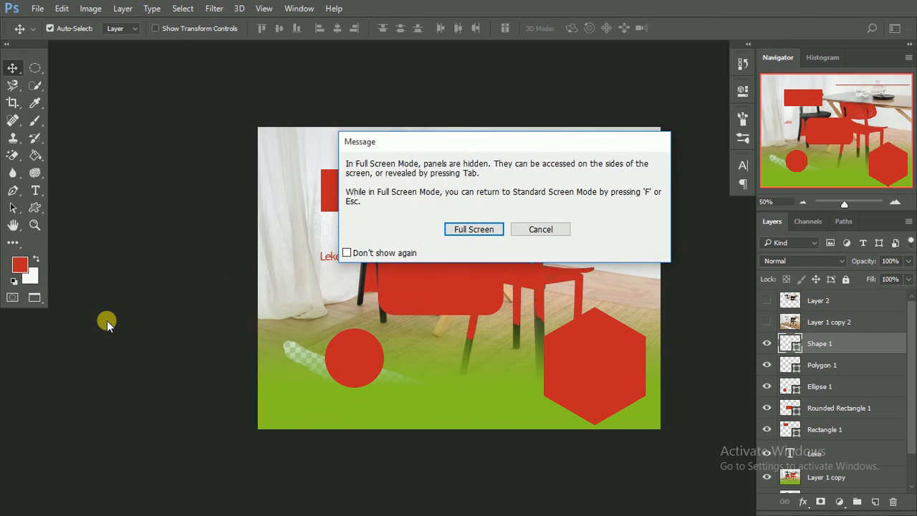
pyautogui.click(487, 230)
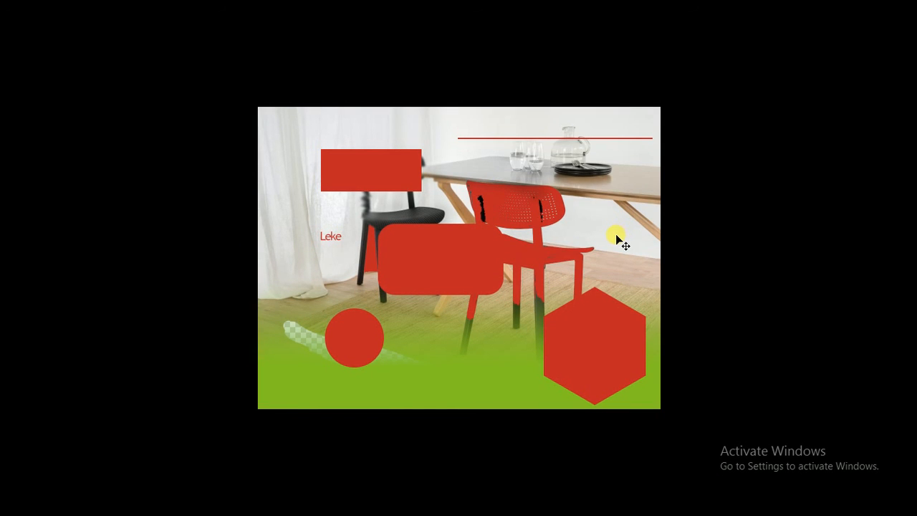
pyautogui.press('f')
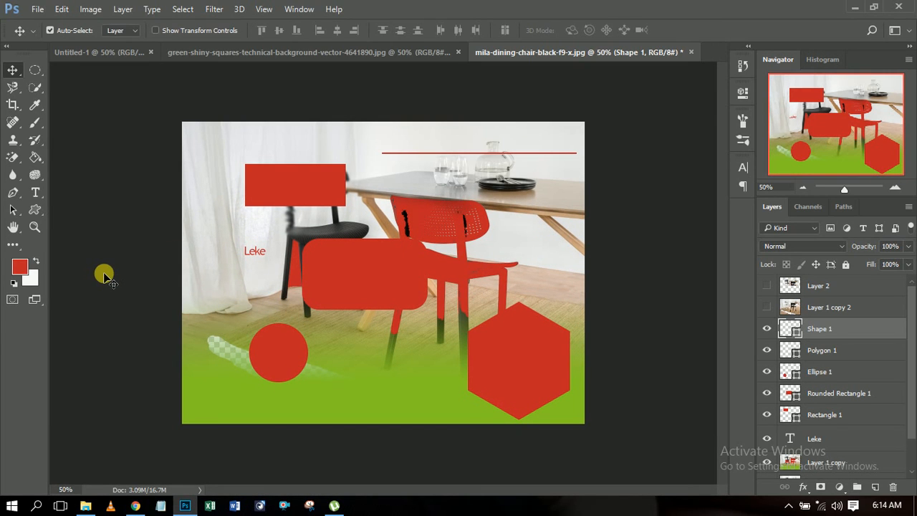